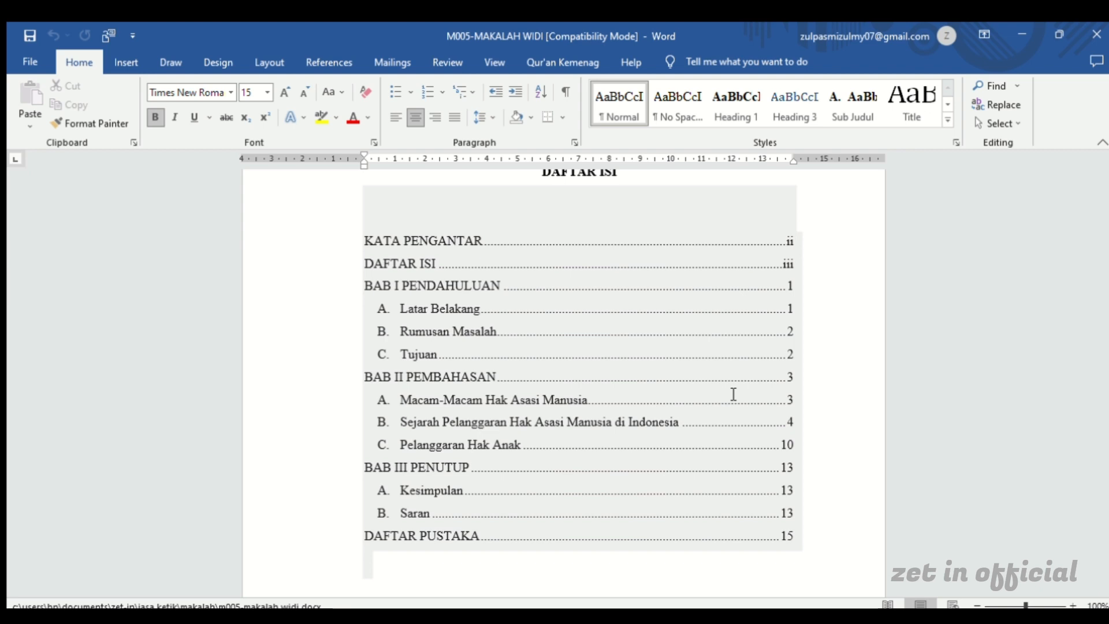
Review the paper's DAFTAR ISI, cover page, KATA PENGANTAR and opening of BAB I to see the table of contents and page structure
{"action": "scroll", "coordinate": [733, 394], "scroll_direction": "up", "scroll_amount": 1}
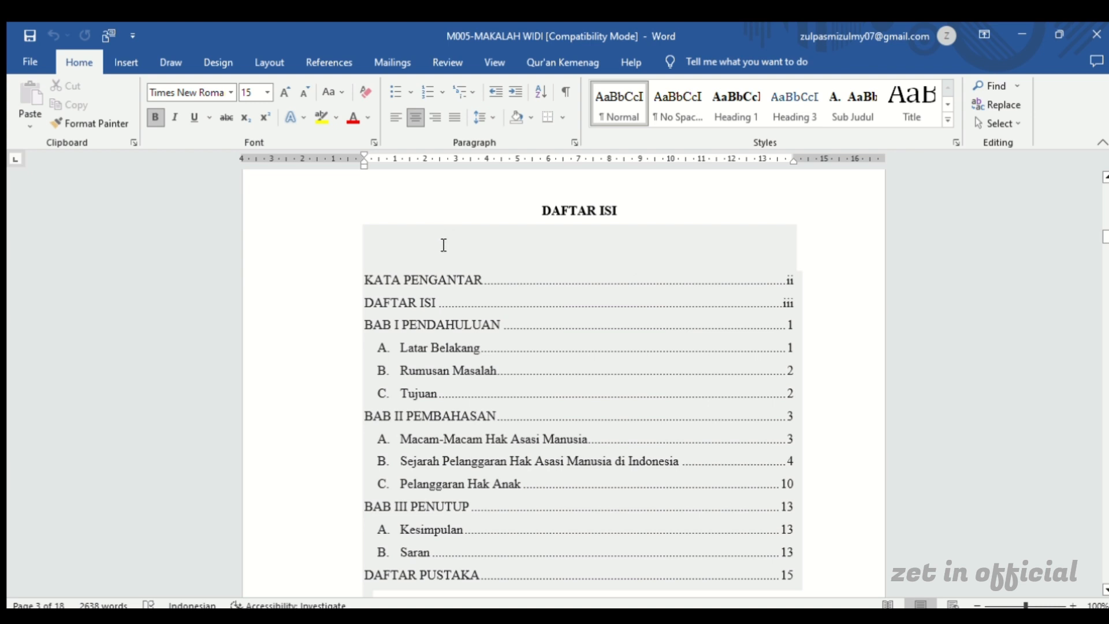
{"action": "scroll", "coordinate": [443, 245], "scroll_direction": "down", "scroll_amount": 1}
{"action": "scroll", "coordinate": [443, 245], "scroll_direction": "up", "scroll_amount": 12}
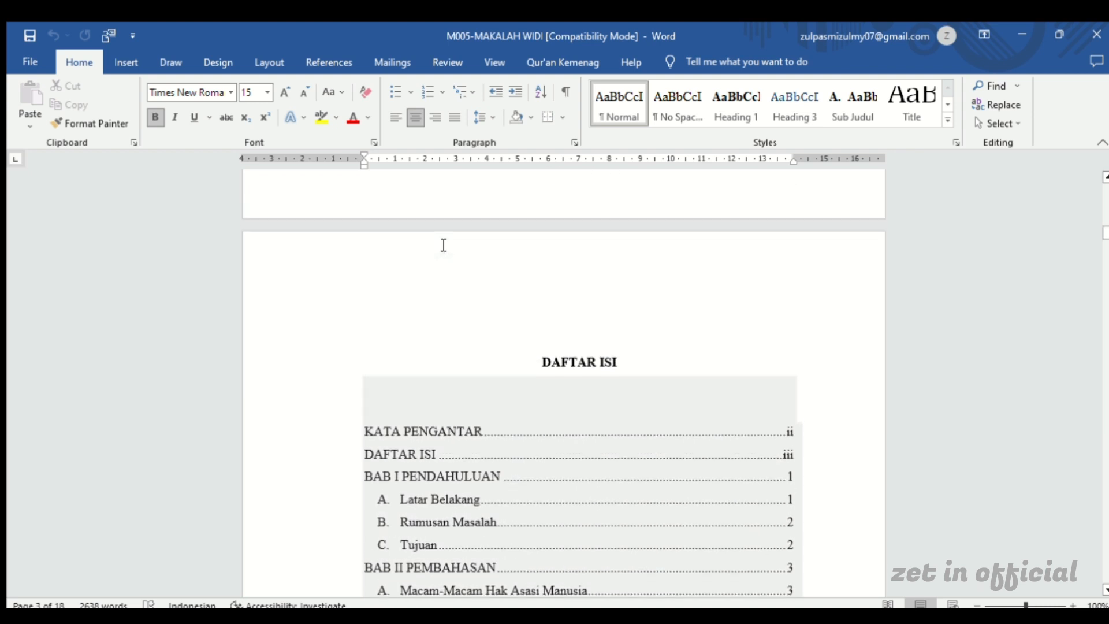
{"action": "scroll", "coordinate": [443, 245], "scroll_direction": "up", "scroll_amount": 15}
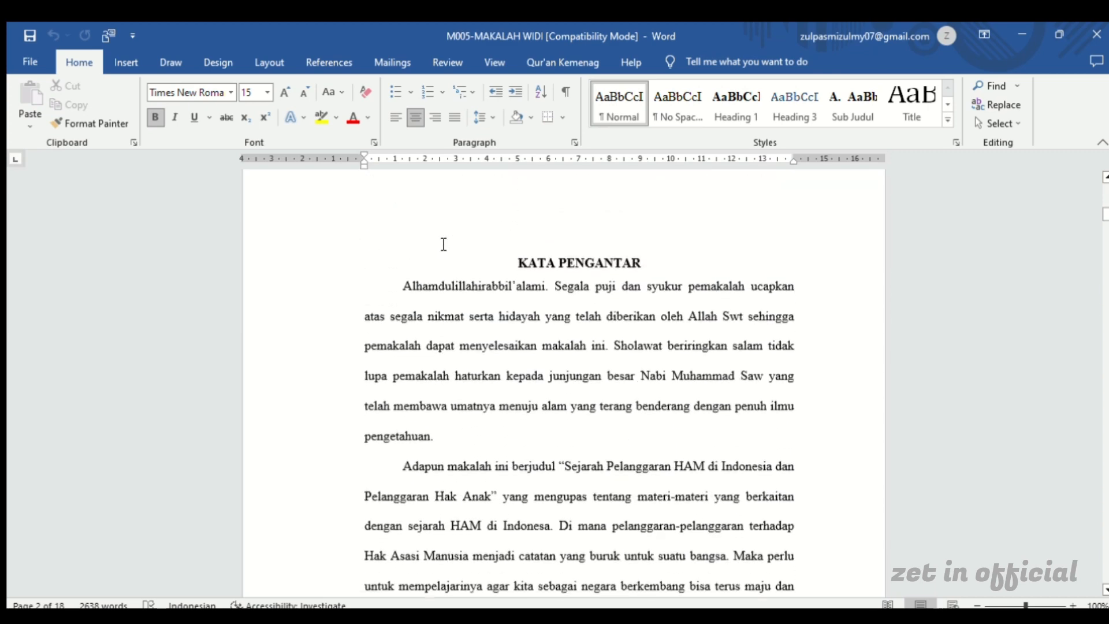
{"action": "scroll", "coordinate": [444, 245], "scroll_direction": "up", "scroll_amount": 12}
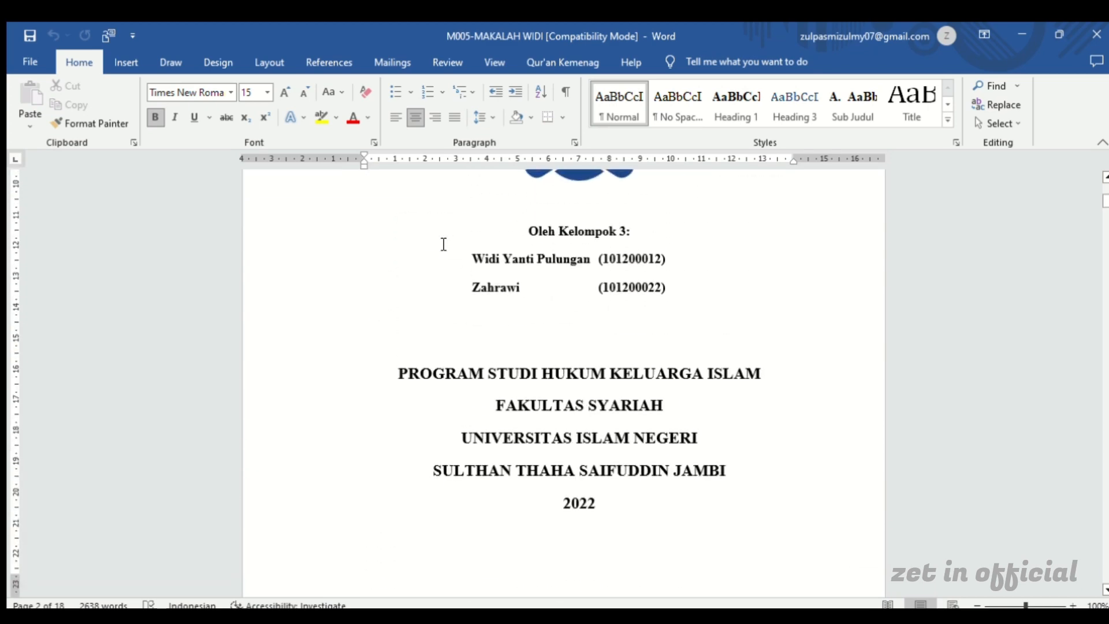
{"action": "scroll", "coordinate": [444, 245], "scroll_direction": "down", "scroll_amount": 15}
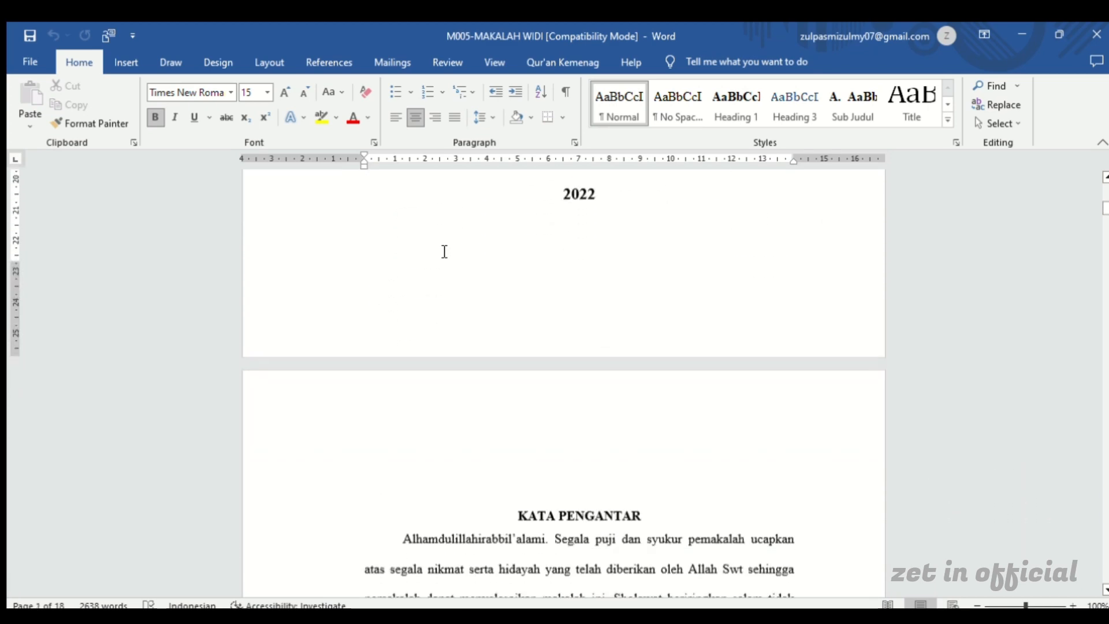
{"action": "scroll", "coordinate": [442, 248], "scroll_direction": "down", "scroll_amount": 12}
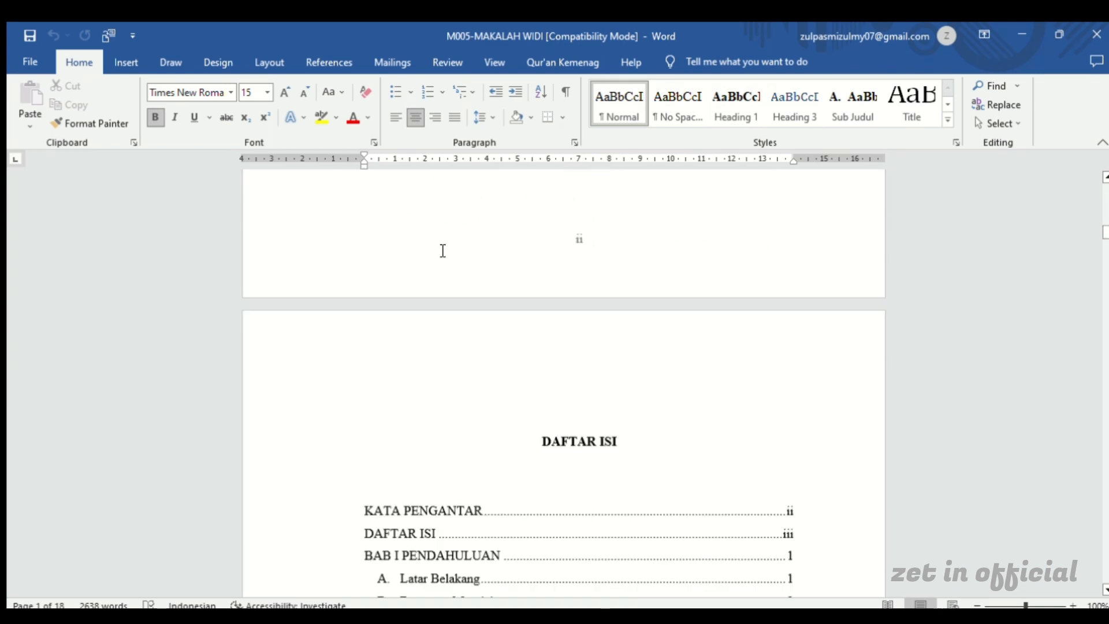
{"action": "scroll", "coordinate": [442, 252], "scroll_direction": "down", "scroll_amount": 1}
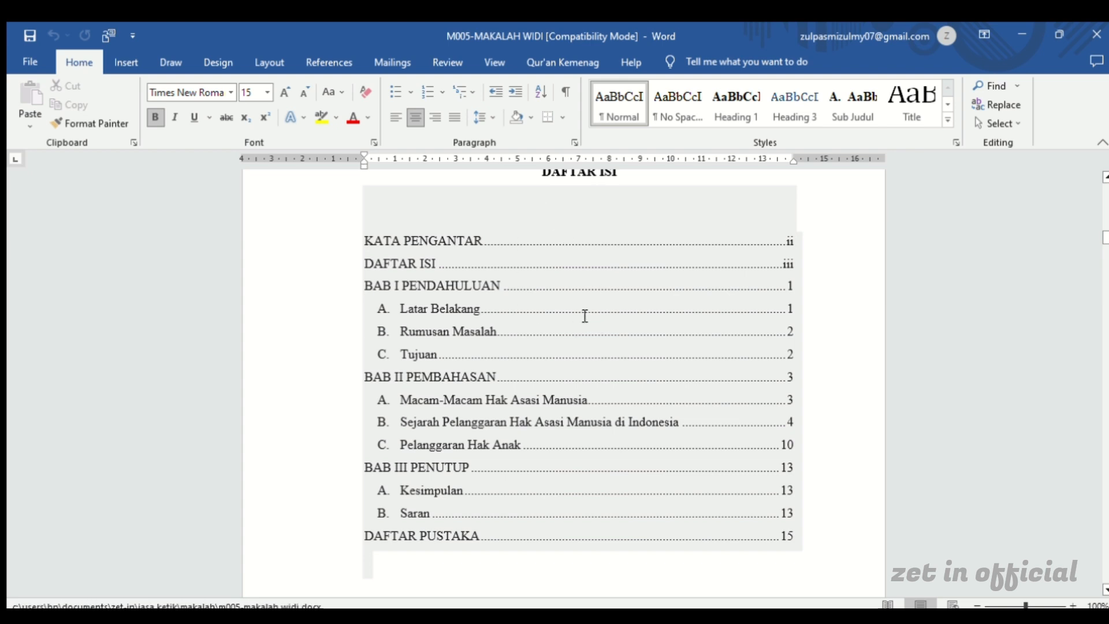
{"action": "scroll", "coordinate": [577, 292], "scroll_direction": "up", "scroll_amount": 1}
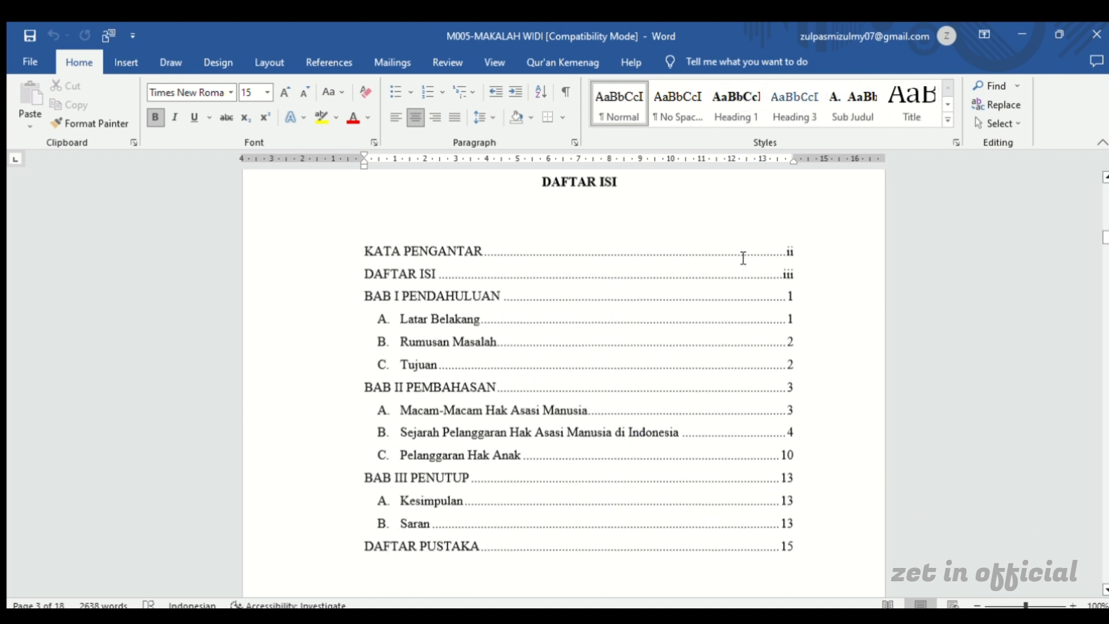
{"action": "scroll", "coordinate": [744, 257], "scroll_direction": "down", "scroll_amount": 6}
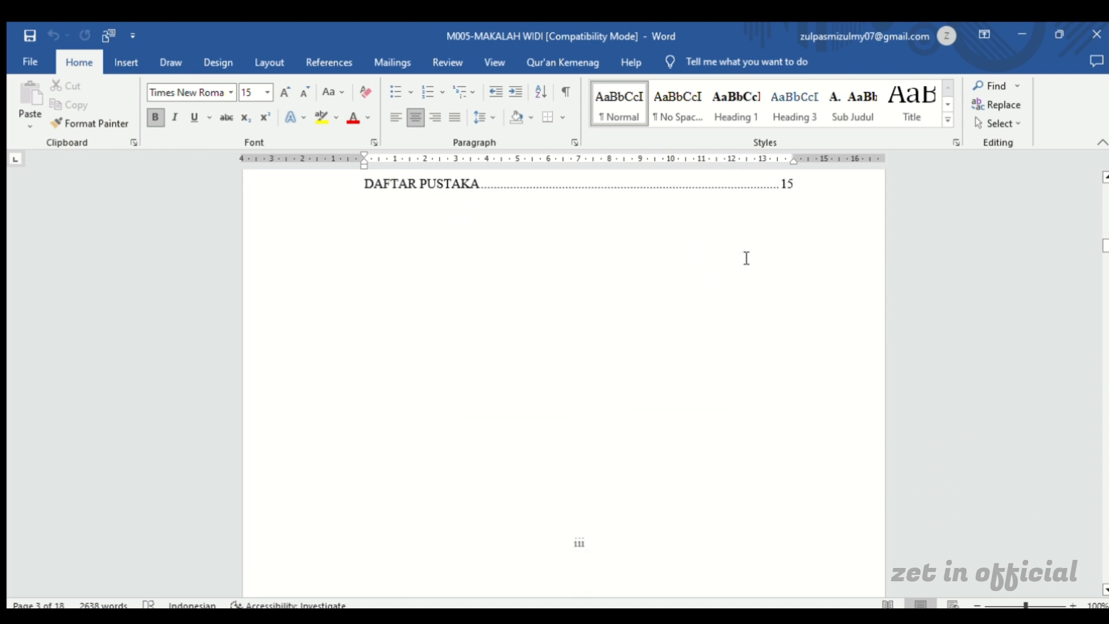
{"action": "scroll", "coordinate": [746, 257], "scroll_direction": "down", "scroll_amount": 8}
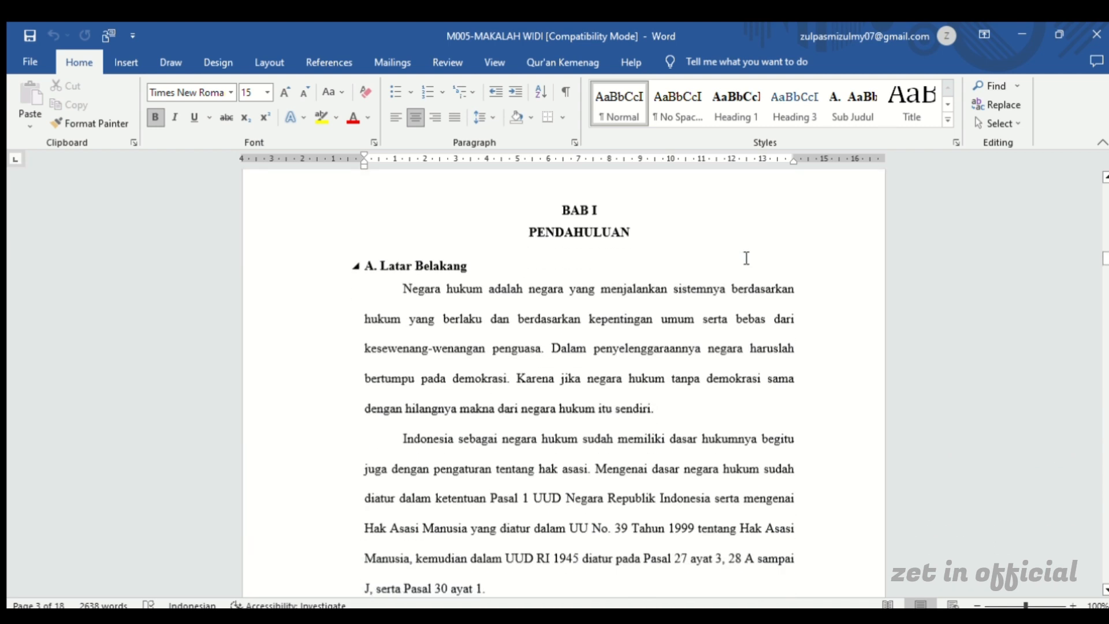
{"action": "scroll", "coordinate": [746, 258], "scroll_direction": "down", "scroll_amount": 1}
{"action": "scroll", "coordinate": [746, 257], "scroll_direction": "up", "scroll_amount": 4}
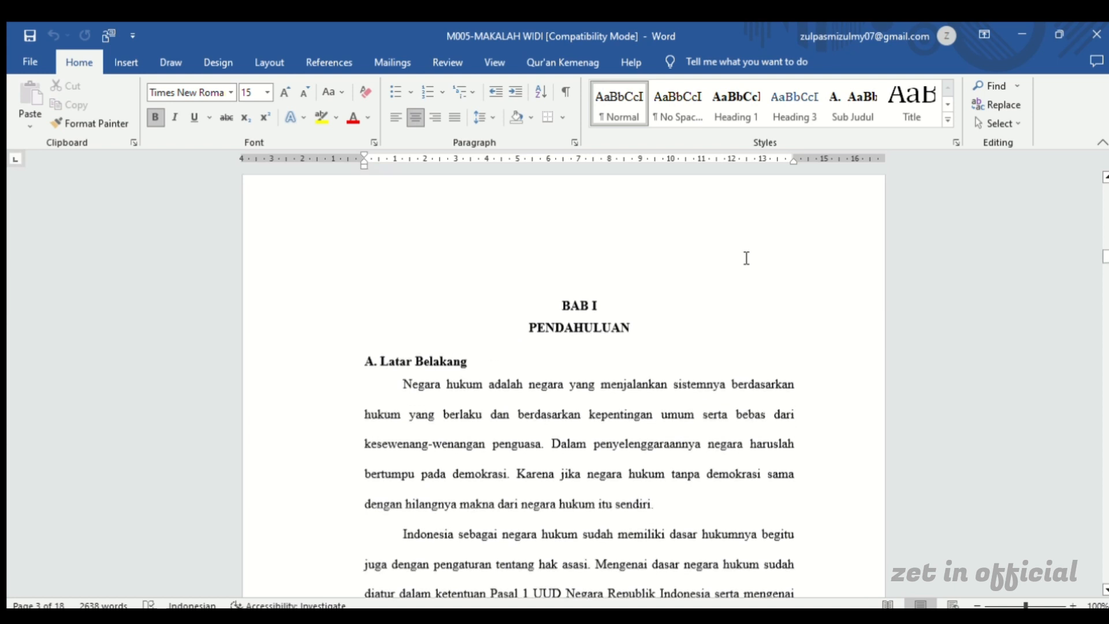
{"action": "scroll", "coordinate": [746, 258], "scroll_direction": "down", "scroll_amount": 2}
{"action": "scroll", "coordinate": [746, 260], "scroll_direction": "up", "scroll_amount": 4}
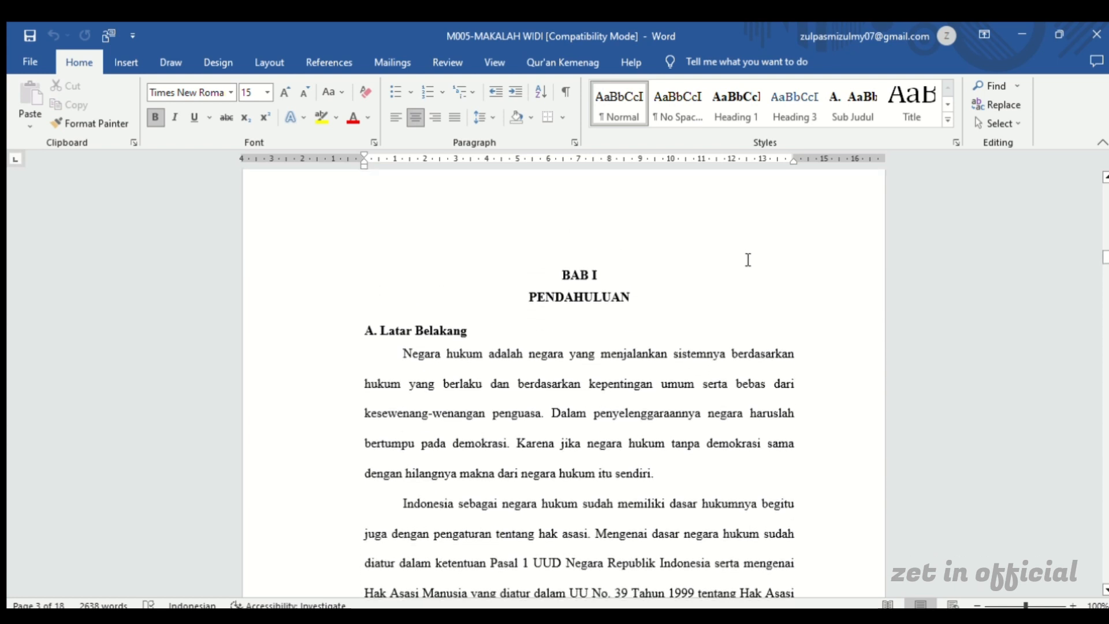
{"action": "scroll", "coordinate": [755, 218], "scroll_direction": "up", "scroll_amount": 12}
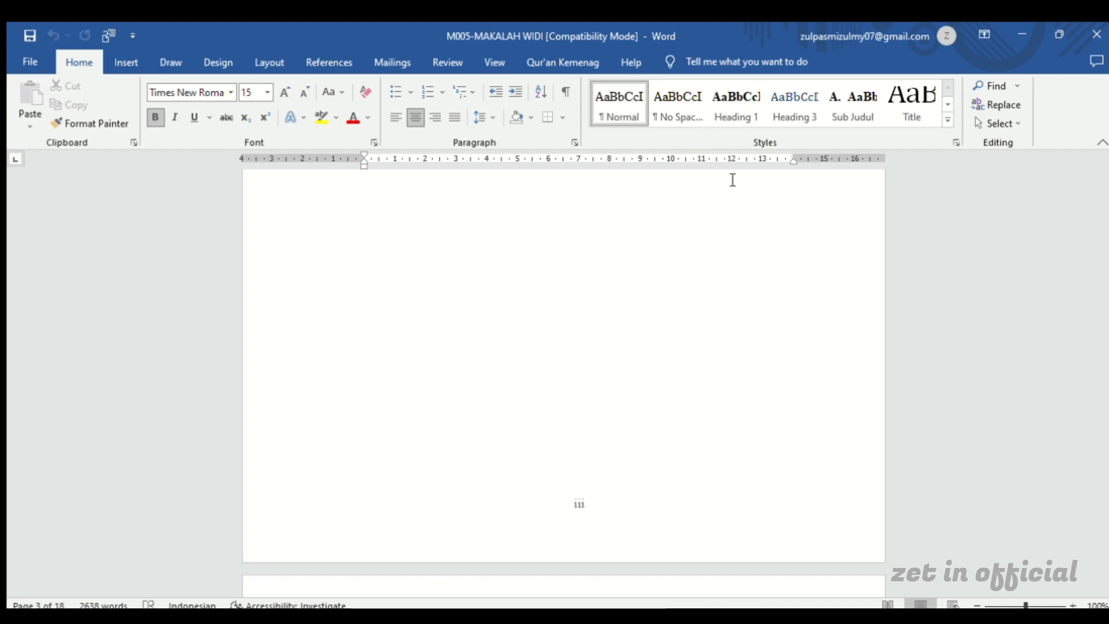
Apply the Heading 1 style to the two-line chapter title BAB I PENDAHULUAN
{"action": "scroll", "coordinate": [726, 210], "scroll_direction": "down", "scroll_amount": 9}
{"action": "scroll", "coordinate": [728, 209], "scroll_direction": "down", "scroll_amount": 7}
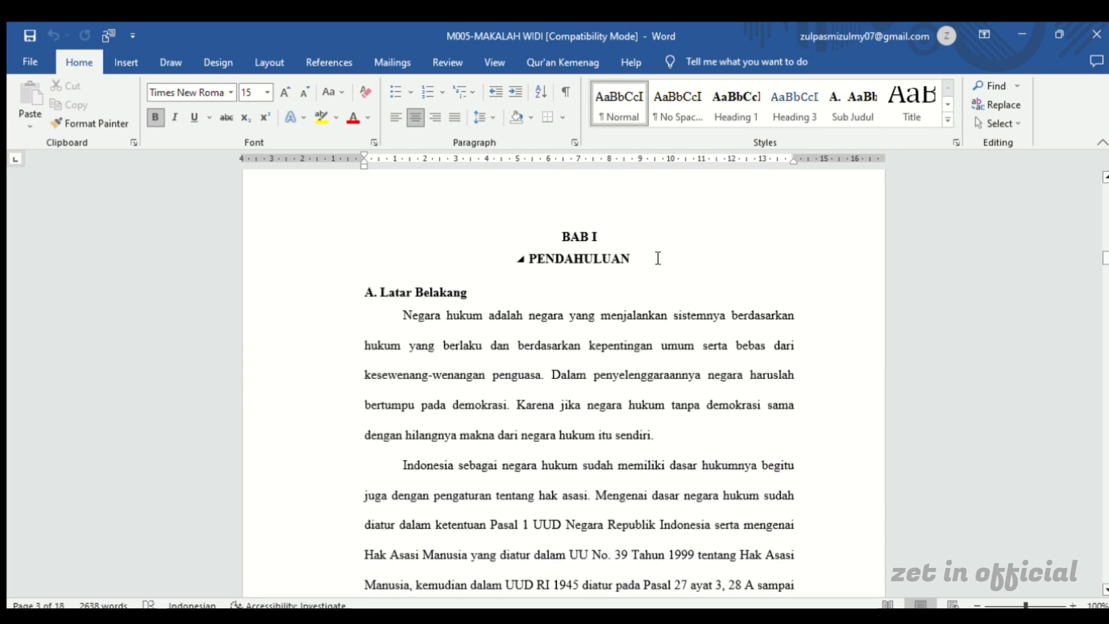
{"action": "left_click_drag", "start_coordinate": [654, 258], "coordinate": [571, 241]}
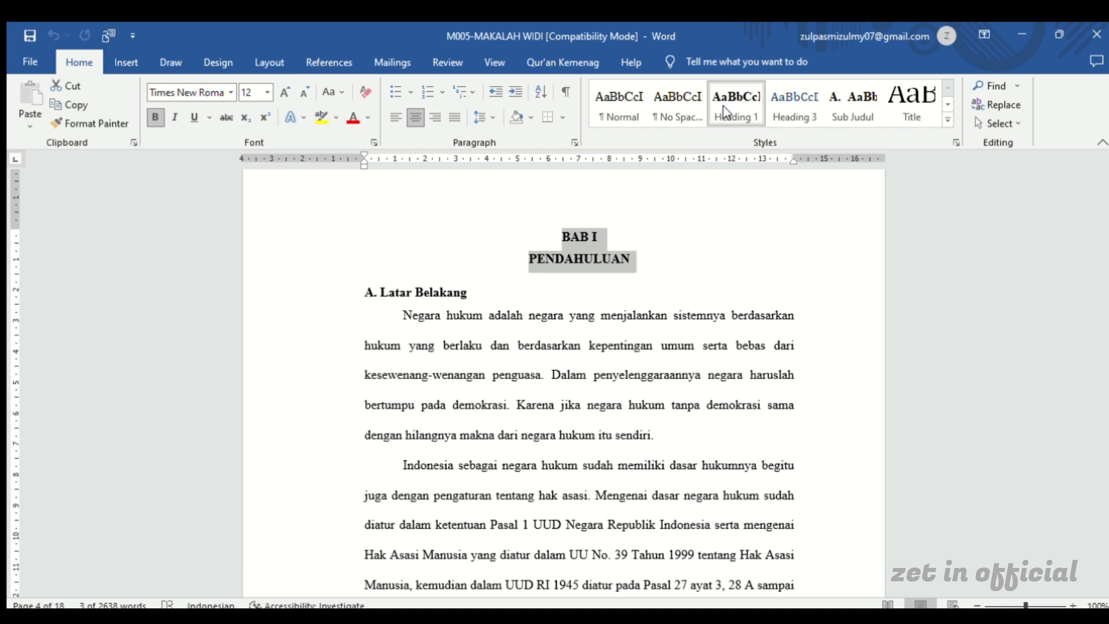
{"action": "left_click", "coordinate": [723, 106]}
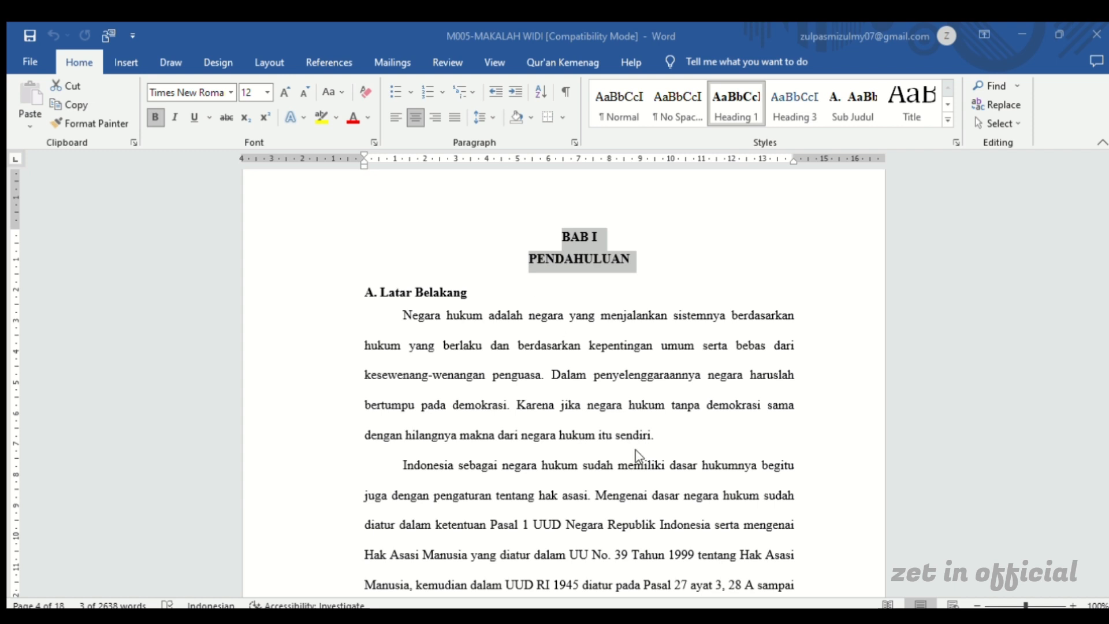
{"action": "left_click", "coordinate": [668, 506]}
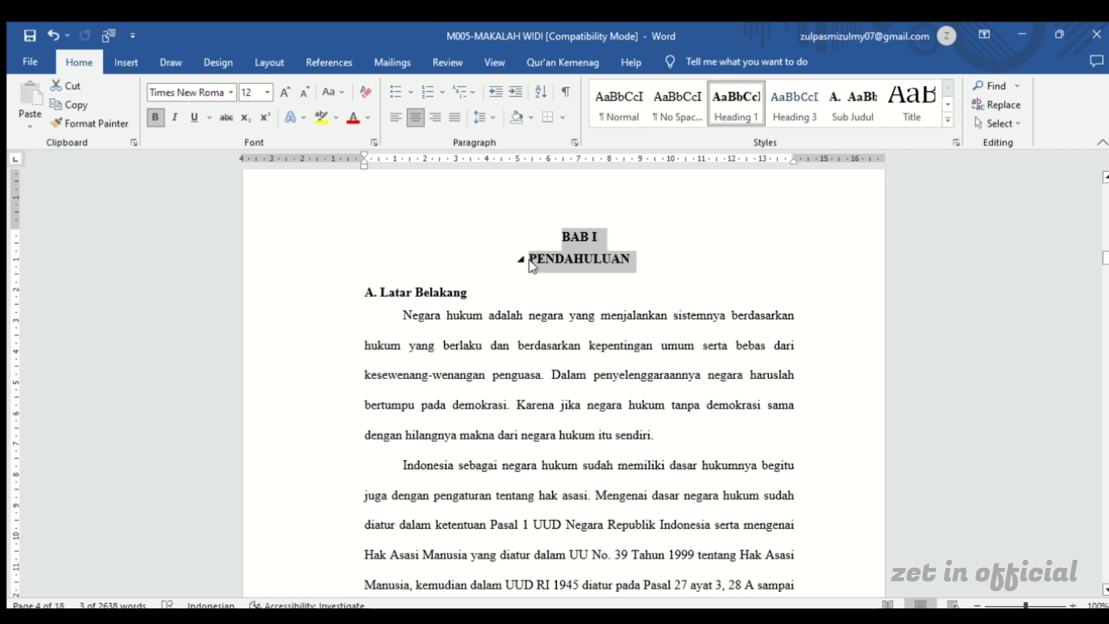
Give the subheading A. Latar Belakang under BAB I the Heading 2 style
{"action": "left_click", "coordinate": [493, 289]}
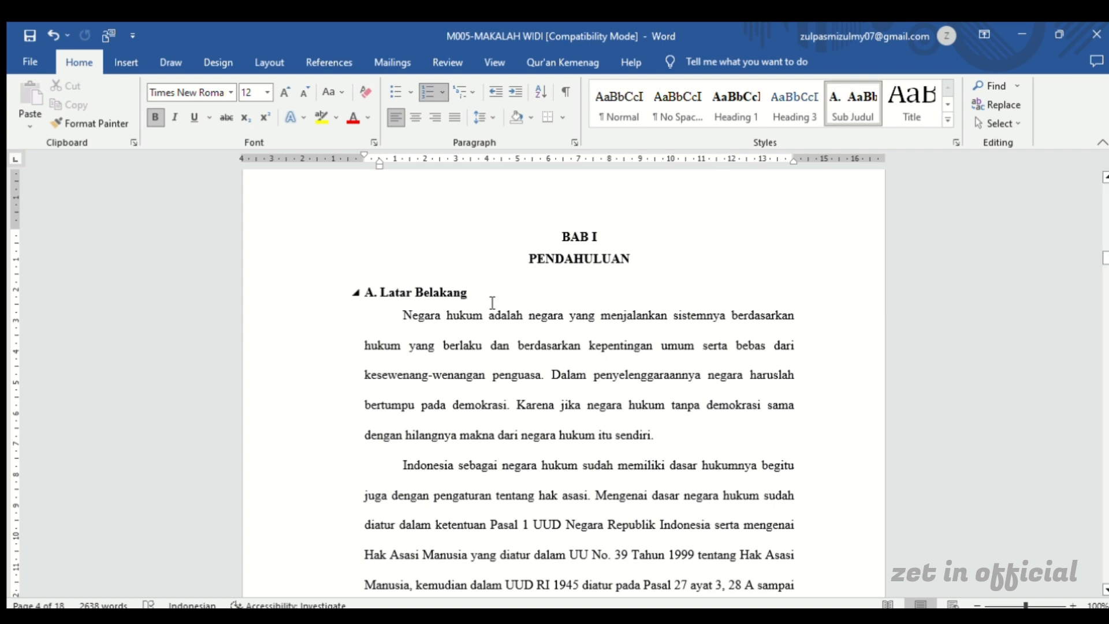
{"action": "left_click_drag", "start_coordinate": [487, 300], "coordinate": [372, 302]}
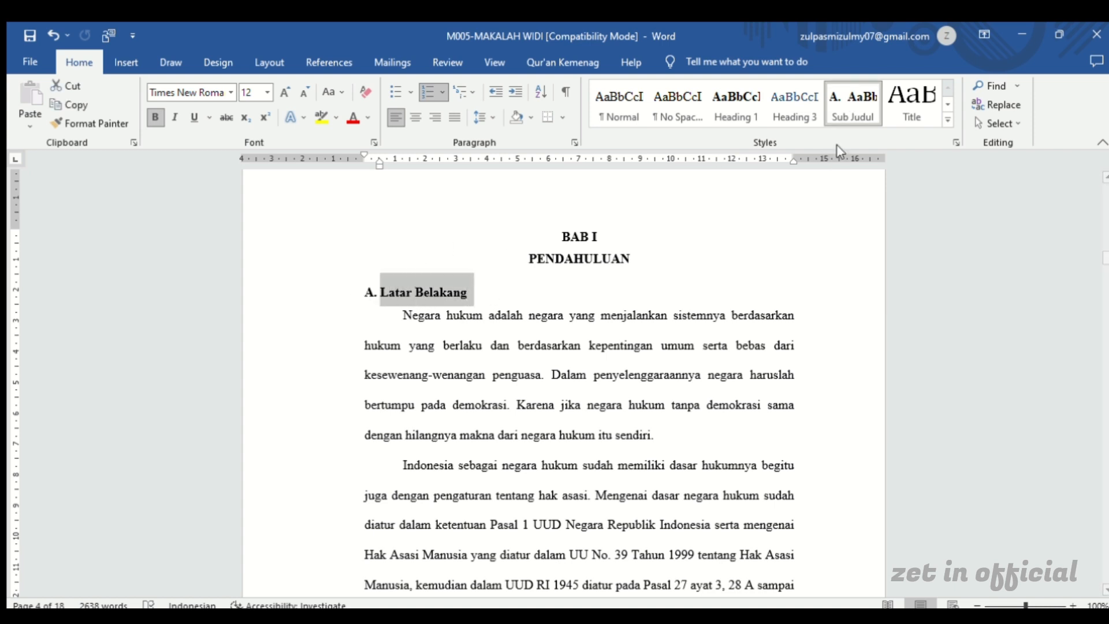
{"action": "left_click", "coordinate": [853, 112]}
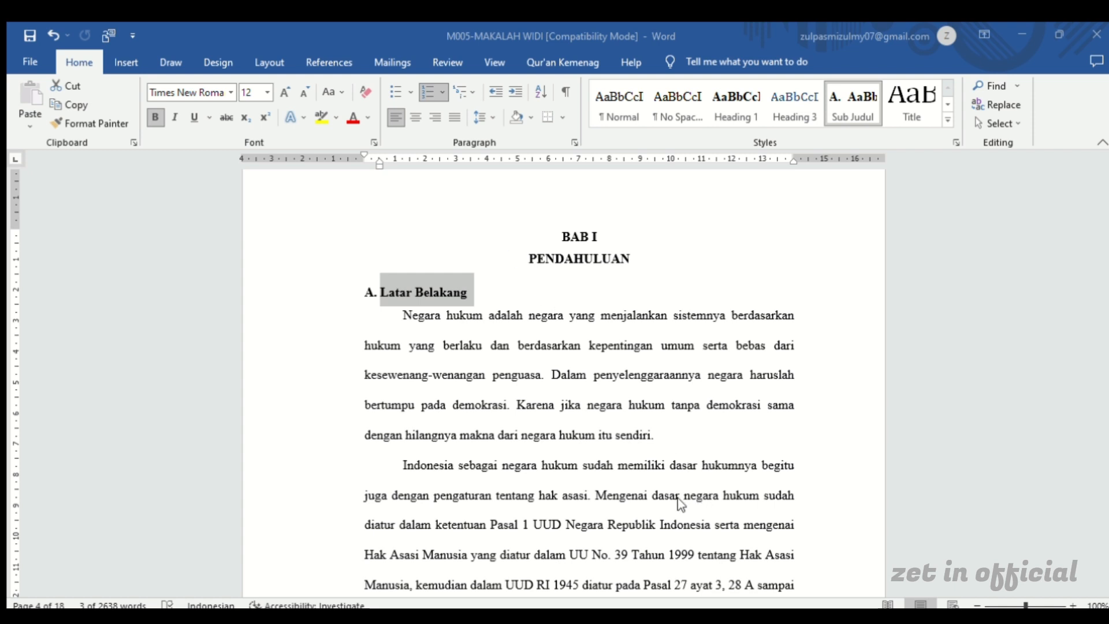
{"action": "key", "text": "ctrl+z"}
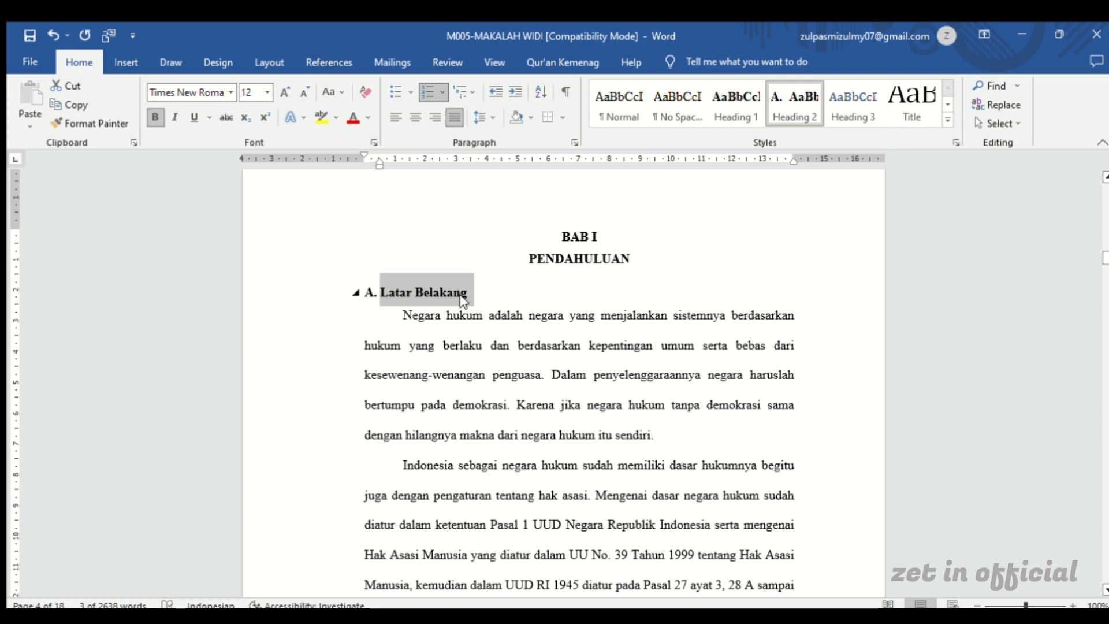
Apply the Heading 2 style to the subheadings Rumusan Masalah and Tujuan in BAB I
{"action": "scroll", "coordinate": [465, 300], "scroll_direction": "down", "scroll_amount": 8}
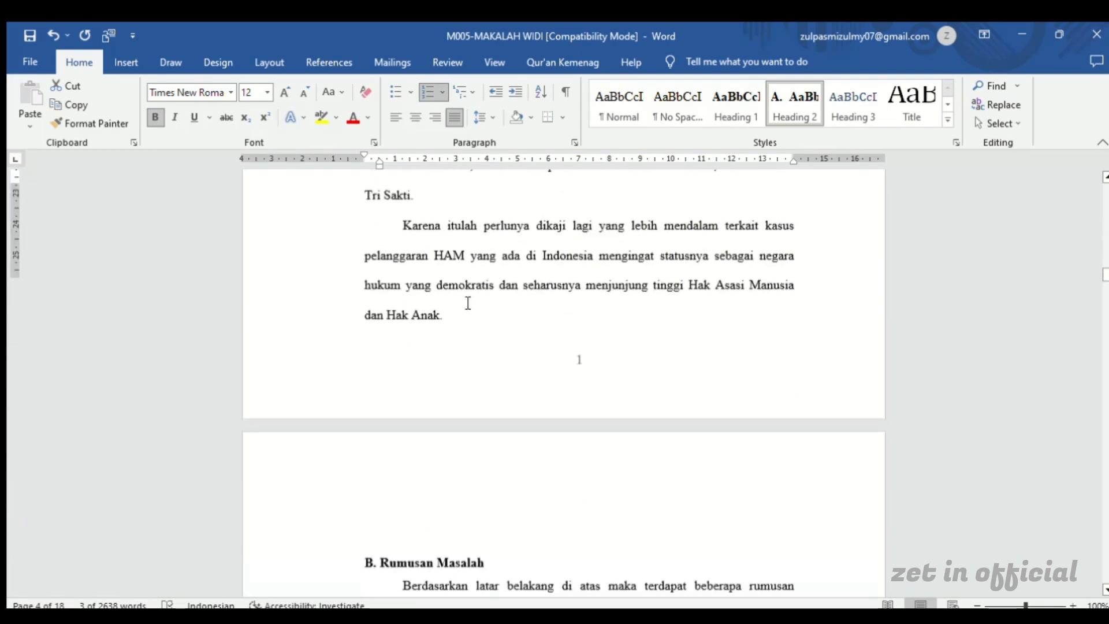
{"action": "scroll", "coordinate": [467, 302], "scroll_direction": "down", "scroll_amount": 5}
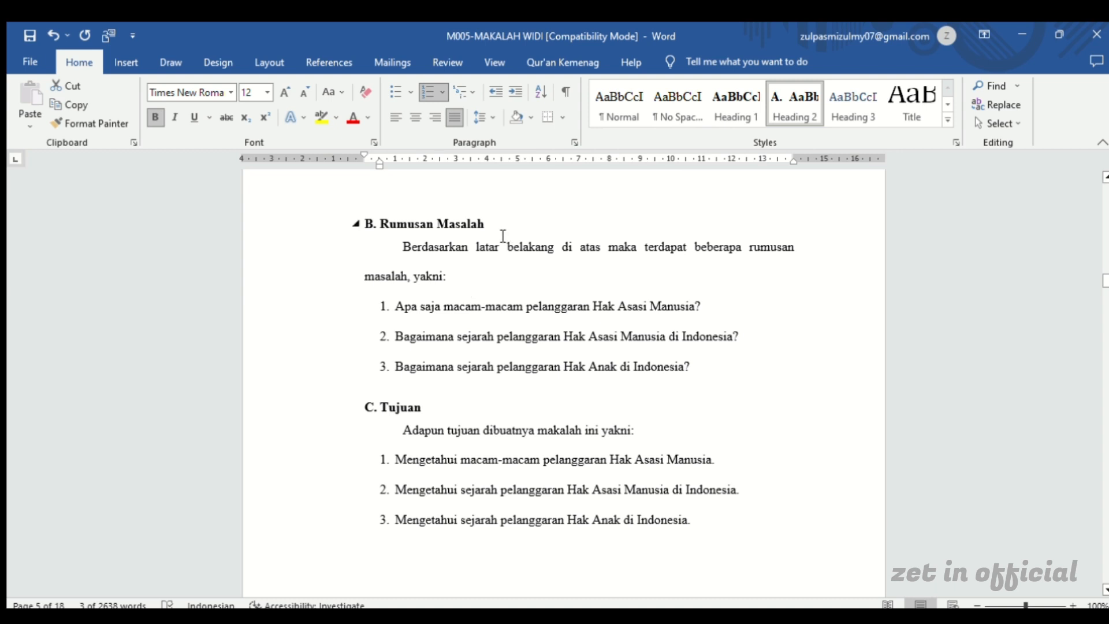
{"action": "left_click_drag", "start_coordinate": [488, 234], "coordinate": [384, 220]}
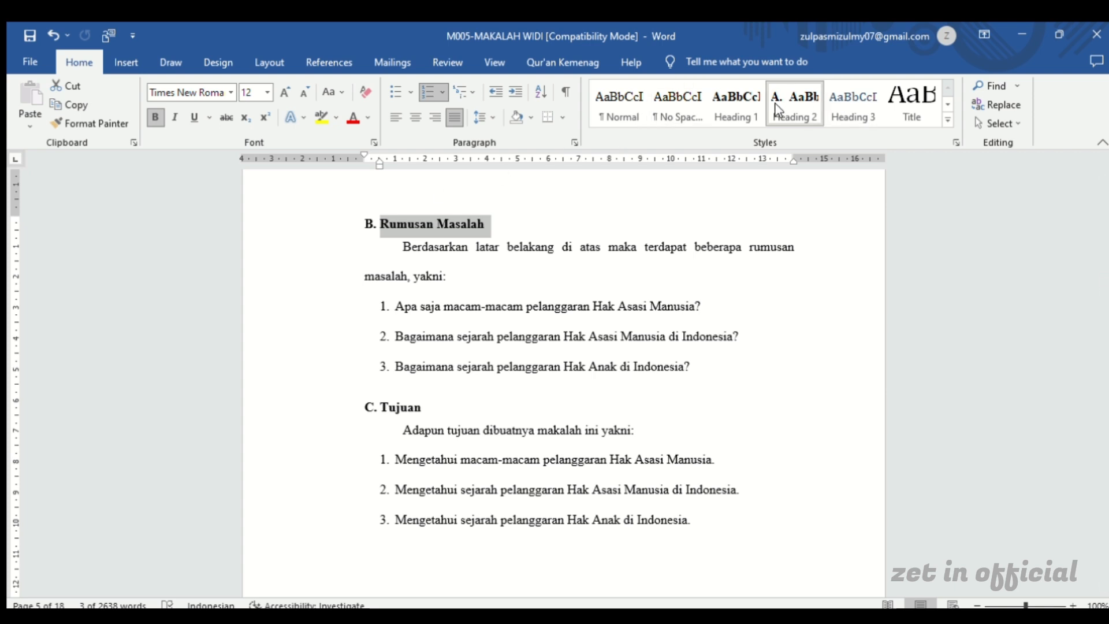
{"action": "left_click", "coordinate": [787, 111]}
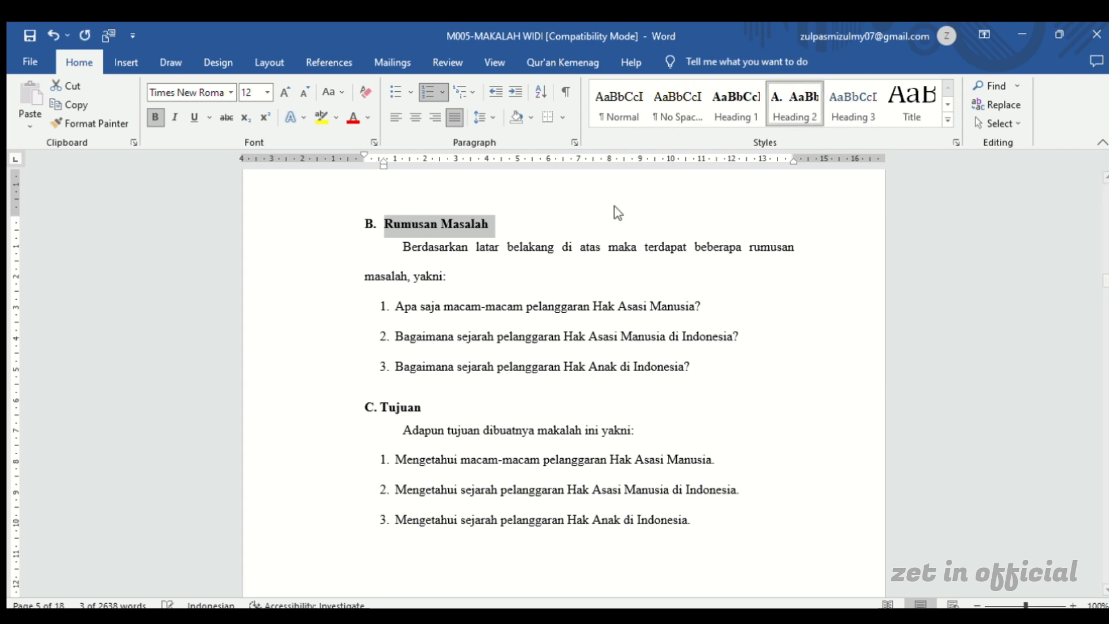
{"action": "double_click", "coordinate": [409, 406]}
{"action": "left_click", "coordinate": [795, 104]}
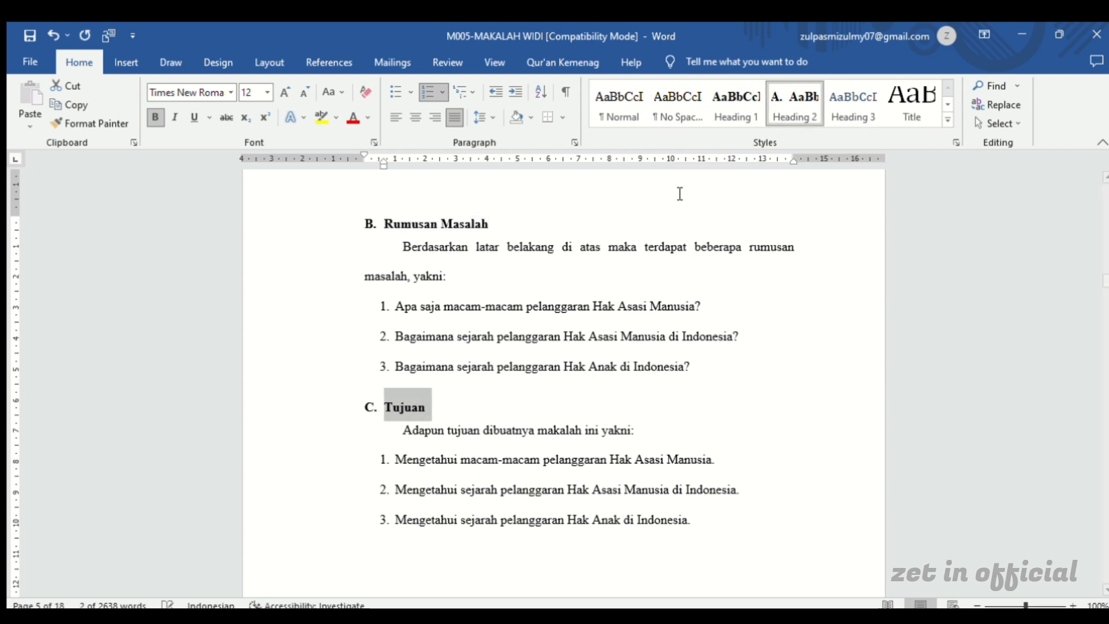
Apply the Heading 1 style to both lines of the chapter title BAB II PEMBAHASAN
{"action": "scroll", "coordinate": [548, 296], "scroll_direction": "up", "scroll_amount": 1}
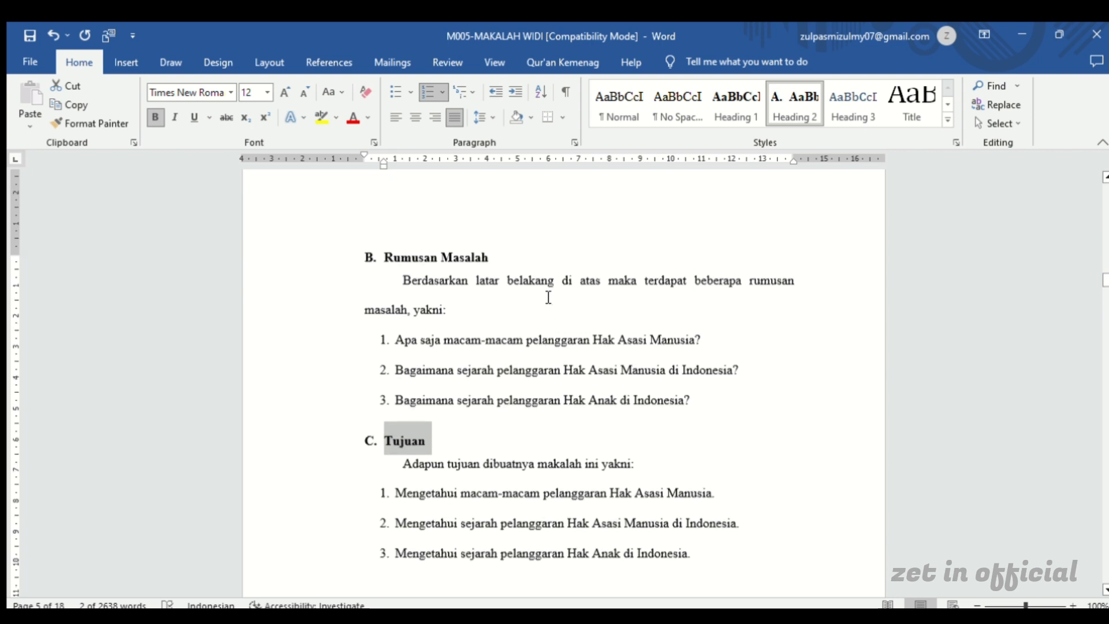
{"action": "scroll", "coordinate": [548, 297], "scroll_direction": "down", "scroll_amount": 7}
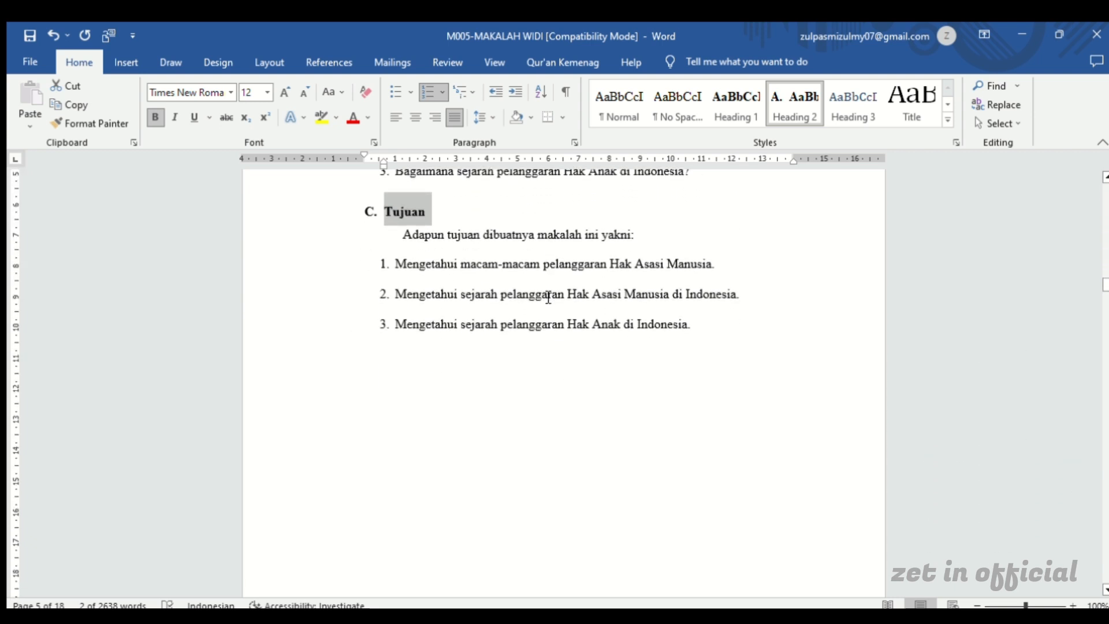
{"action": "scroll", "coordinate": [548, 297], "scroll_direction": "down", "scroll_amount": 15}
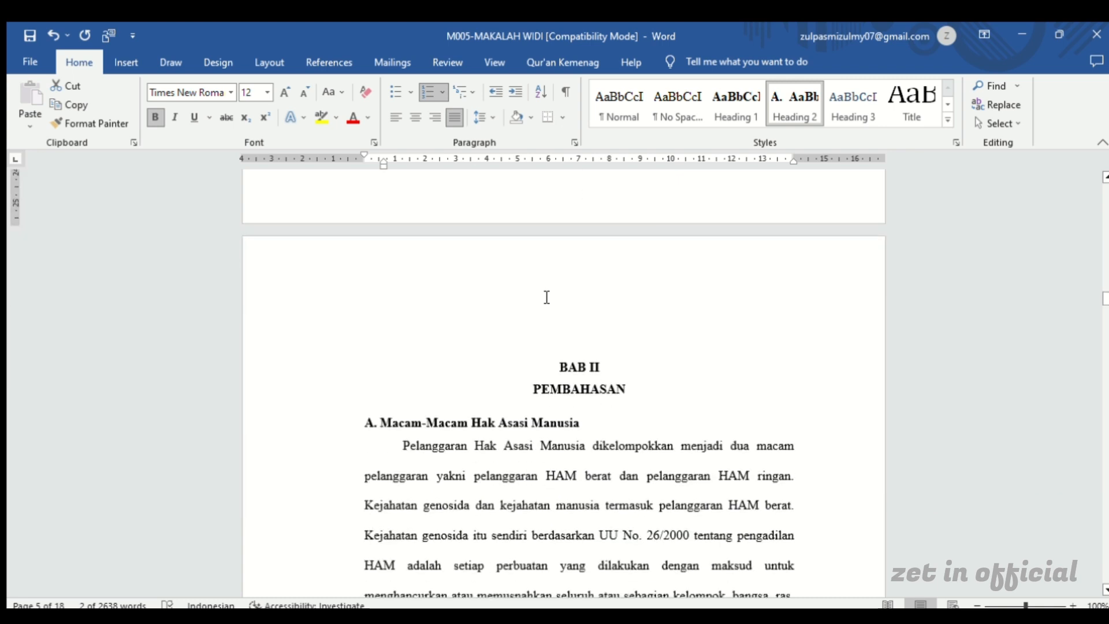
{"action": "scroll", "coordinate": [546, 297], "scroll_direction": "down", "scroll_amount": 4}
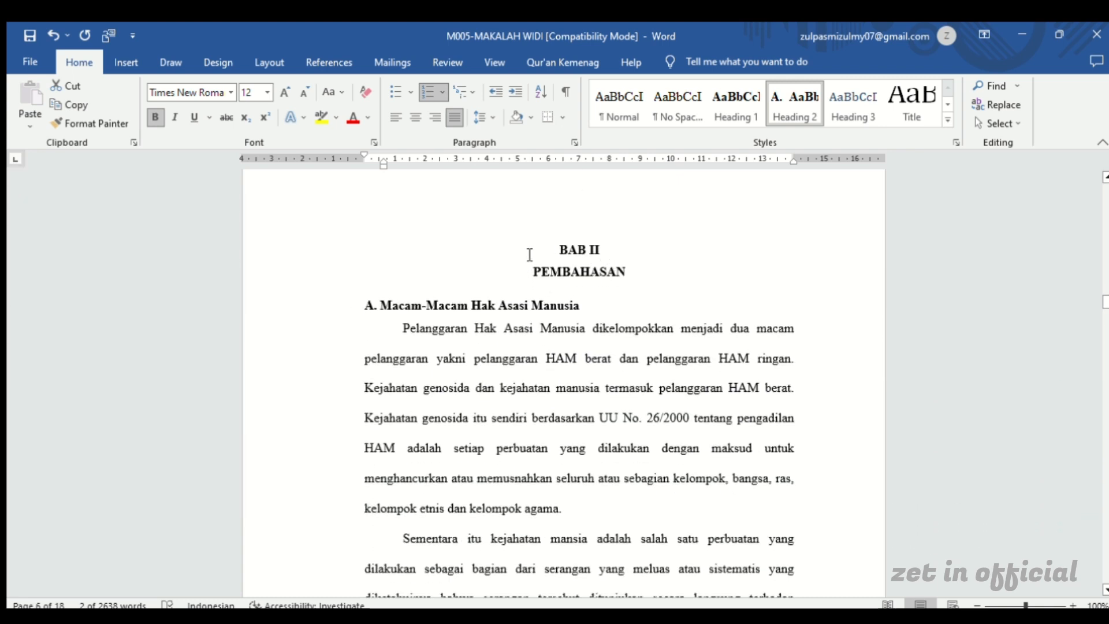
{"action": "left_click", "coordinate": [580, 252]}
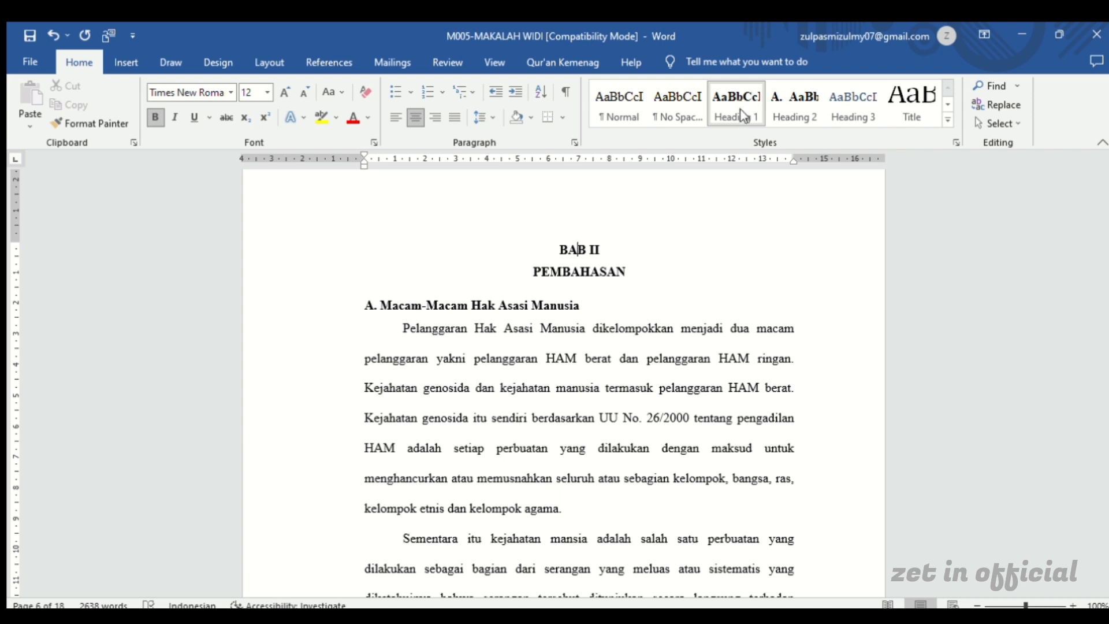
{"action": "left_click_drag", "start_coordinate": [625, 274], "coordinate": [551, 254]}
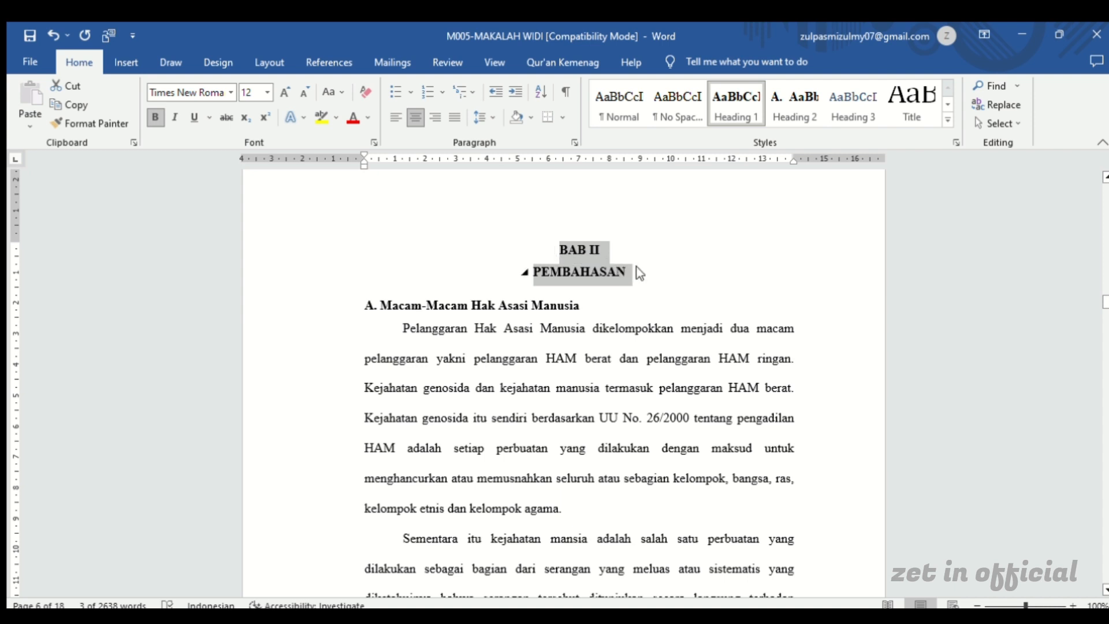
{"action": "left_click", "coordinate": [721, 95]}
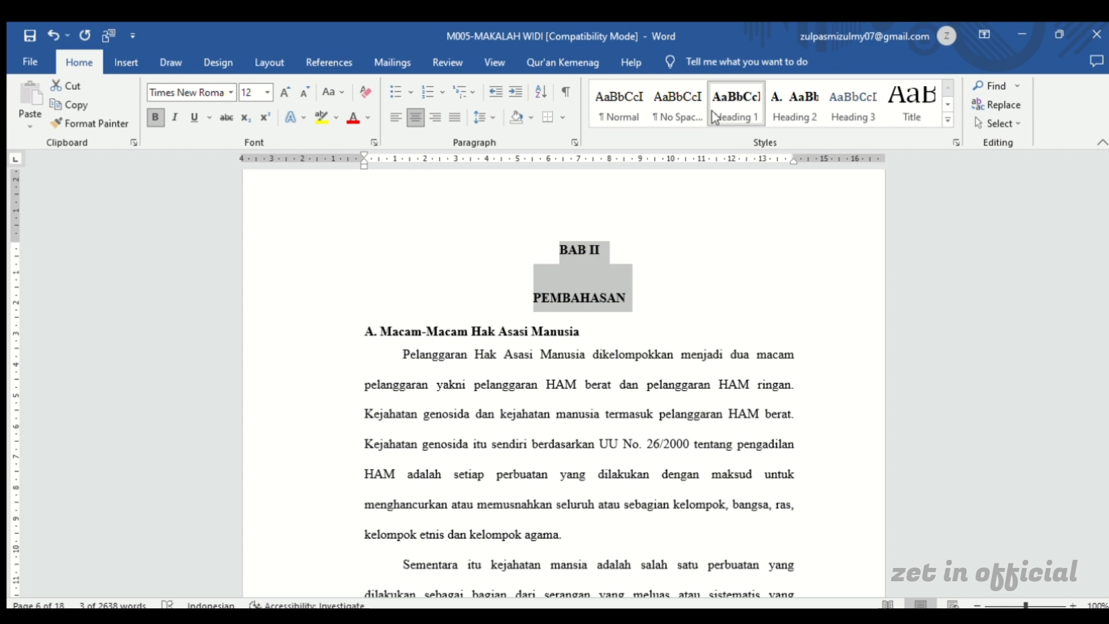
Remove the extra paragraph spacing between the BAB II and PEMBAHASAN lines of the chapter title
{"action": "scroll", "coordinate": [511, 276], "scroll_direction": "down", "scroll_amount": 2}
{"action": "scroll", "coordinate": [553, 244], "scroll_direction": "up", "scroll_amount": 1}
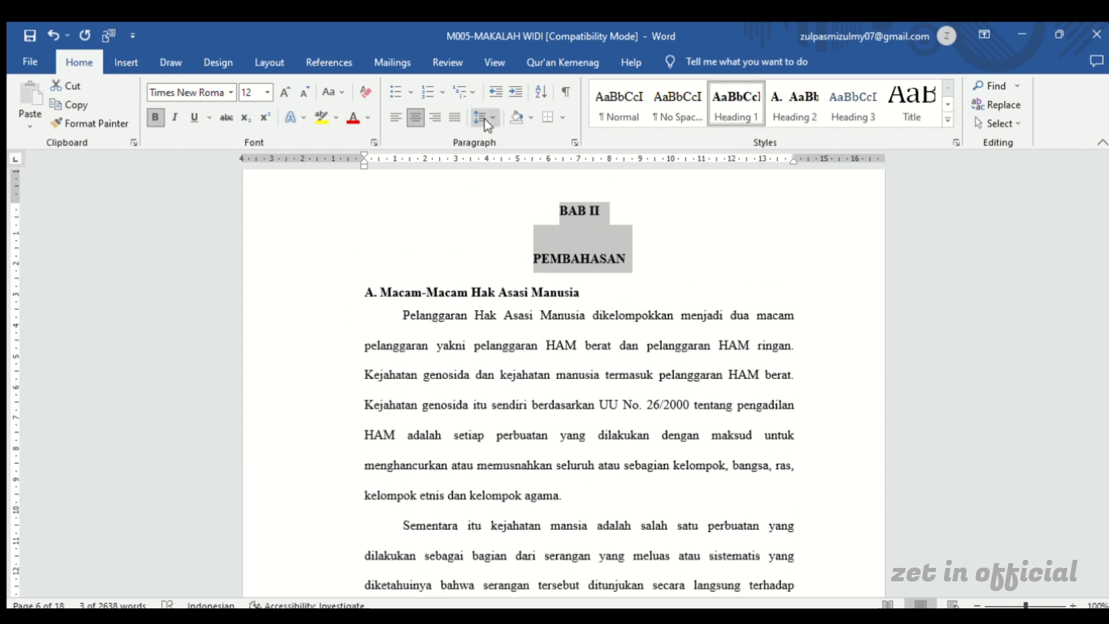
{"action": "left_click", "coordinate": [510, 281]}
{"action": "left_click", "coordinate": [593, 235]}
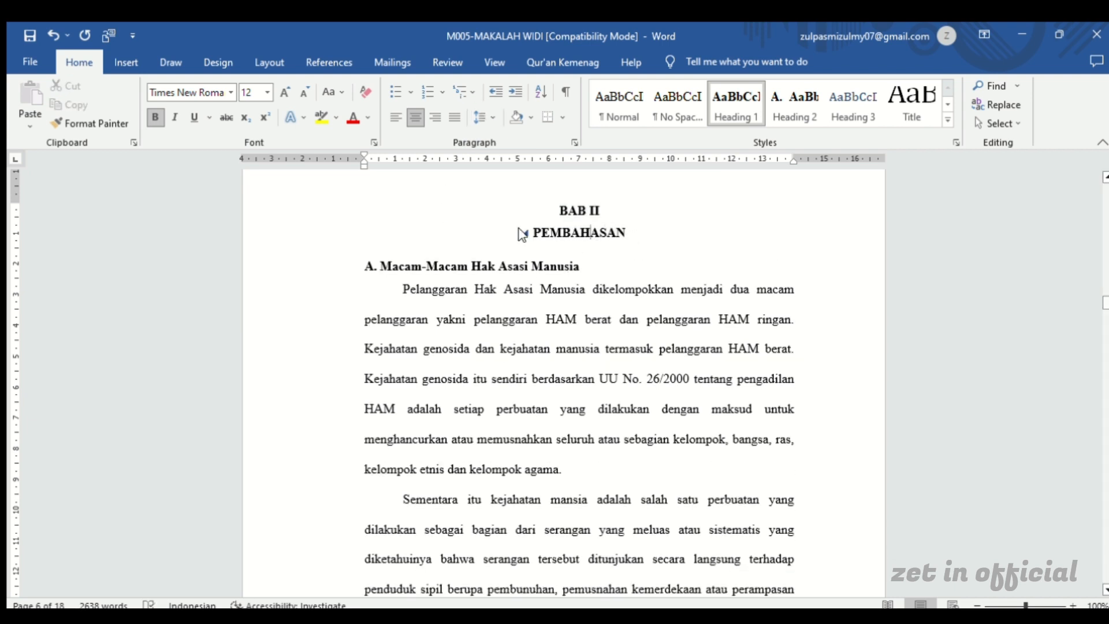
Apply the Heading 2 style to the BAB II subheading Macam-Macam Hak Asasi Manusia and align its indent with the left text margin
{"action": "left_click", "coordinate": [525, 266]}
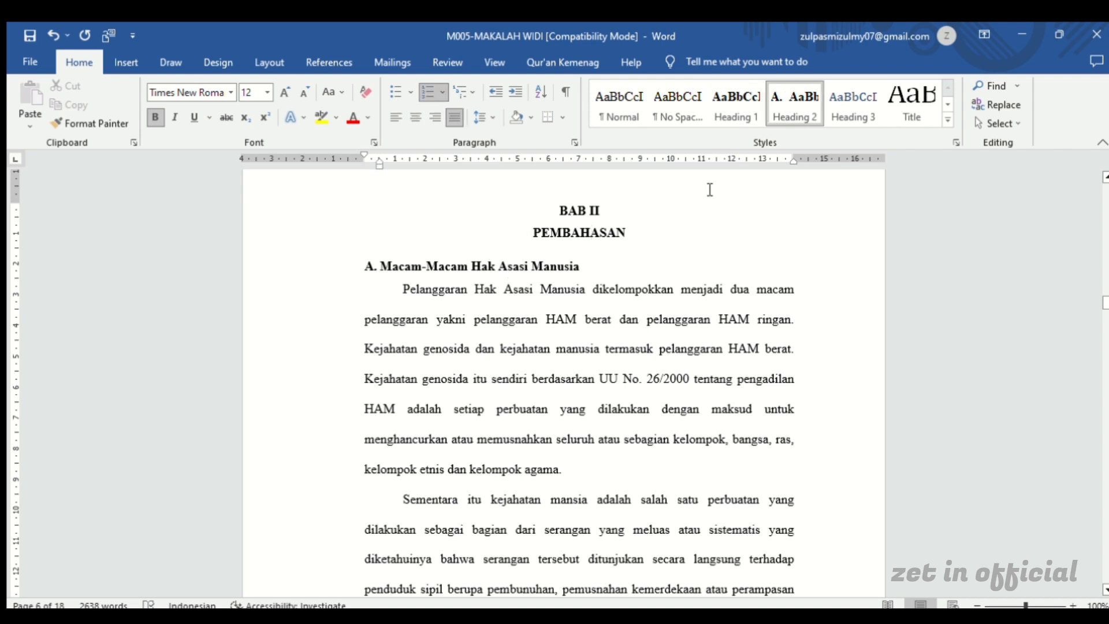
{"action": "left_click", "coordinate": [796, 113]}
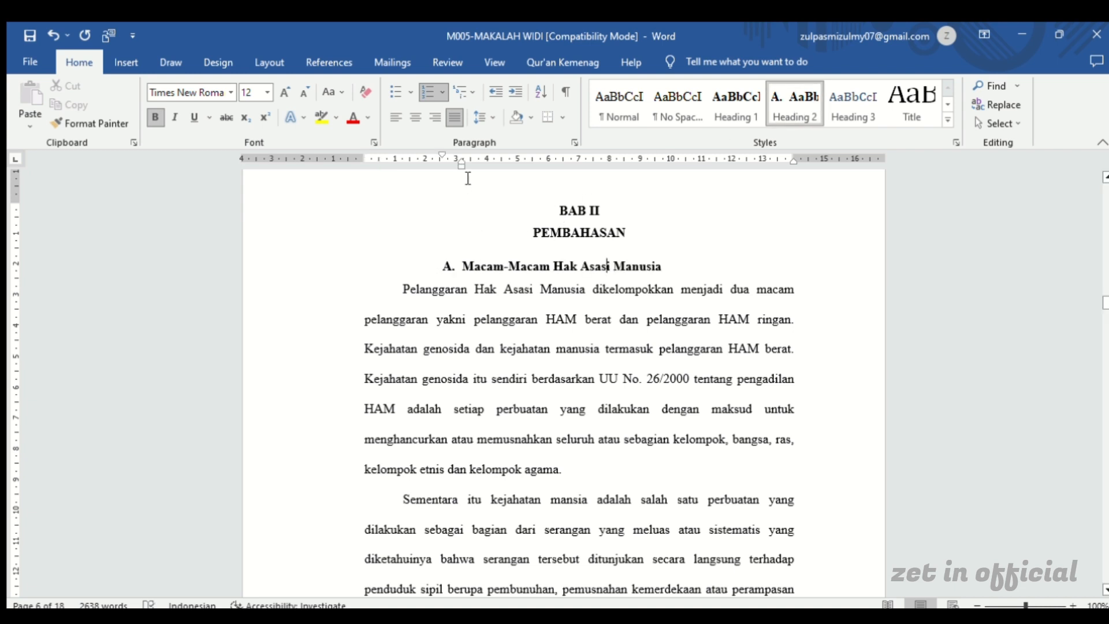
{"action": "left_click_drag", "start_coordinate": [455, 163], "coordinate": [364, 156]}
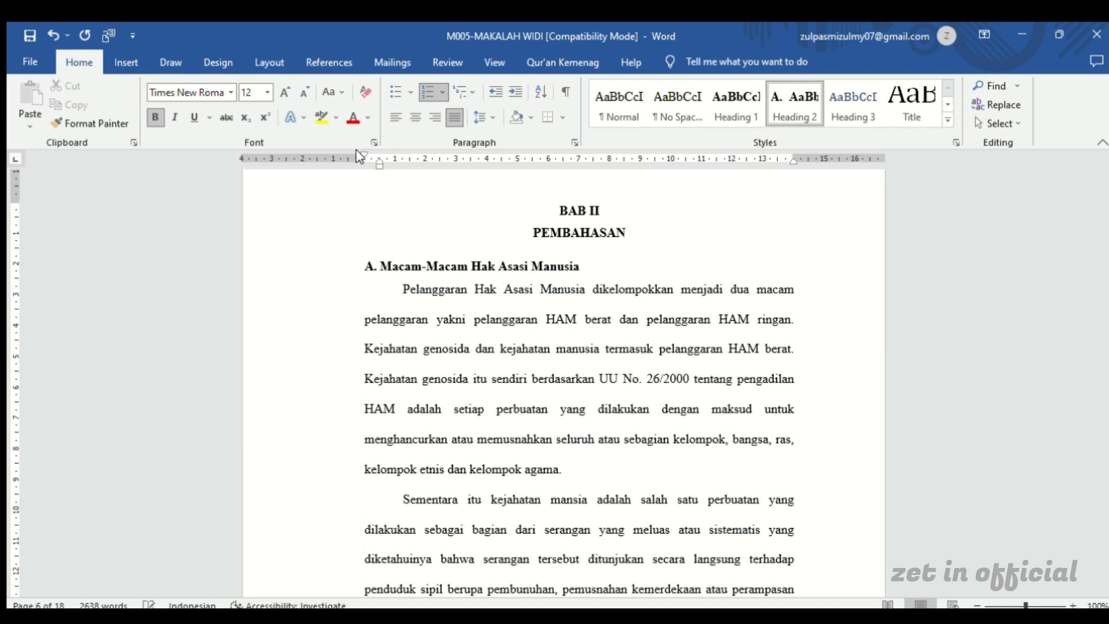
Restart the lettering of the Macam-Macam Hak Asasi Manusia subheading at A and move its indent back to the left text margin
{"action": "left_click", "coordinate": [372, 267]}
{"action": "key", "text": "ctrl+z"}
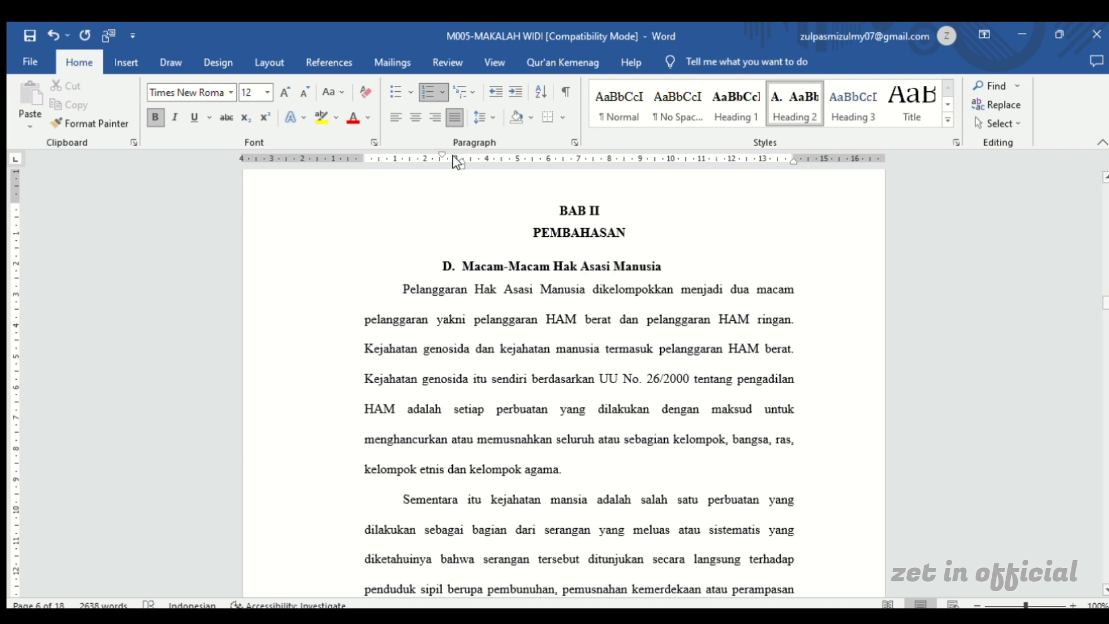
{"action": "mouse_move", "coordinate": [459, 164]}
{"action": "left_mouse_down"}
{"action": "mouse_move", "coordinate": [376, 170]}
{"action": "mouse_move", "coordinate": [356, 147]}
{"action": "left_mouse_up"}
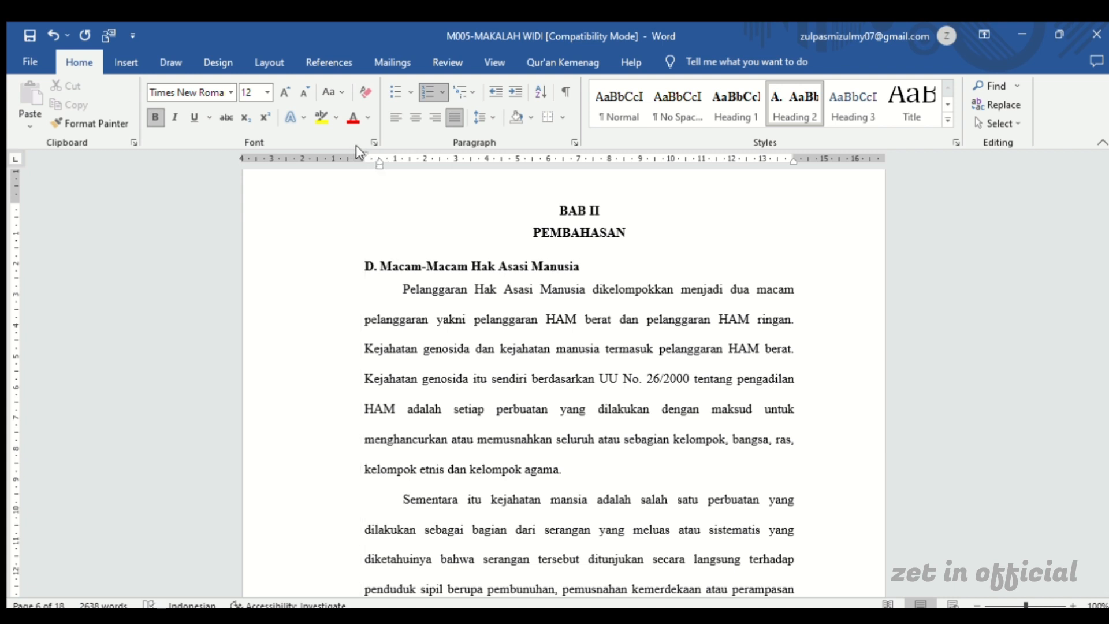
{"action": "left_click", "coordinate": [370, 268]}
{"action": "left_click", "coordinate": [415, 388]}
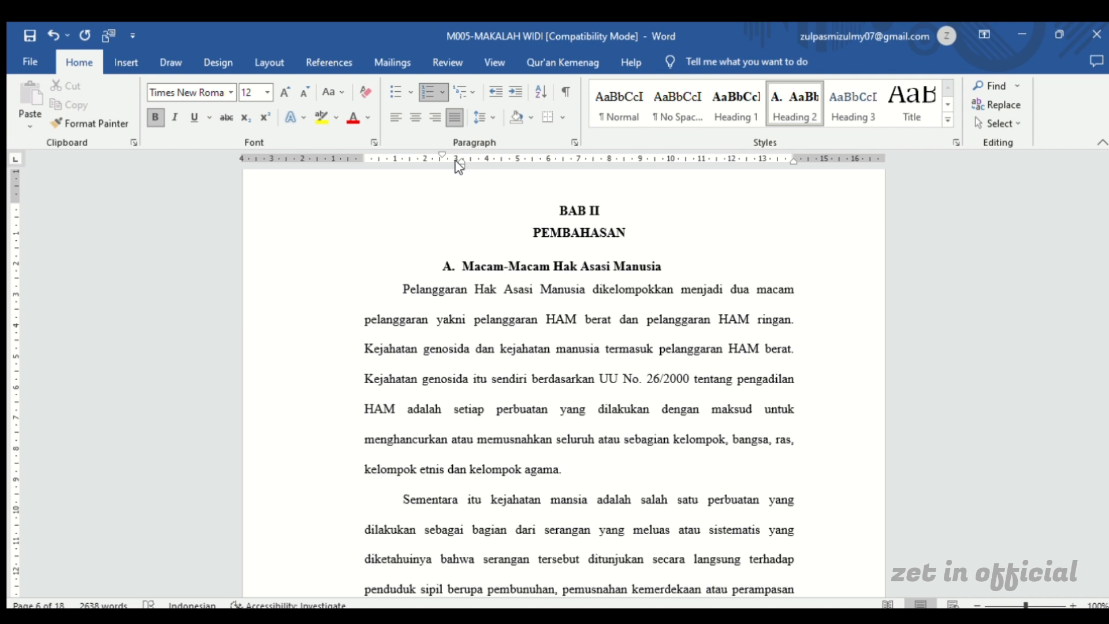
{"action": "left_click_drag", "start_coordinate": [456, 162], "coordinate": [364, 155]}
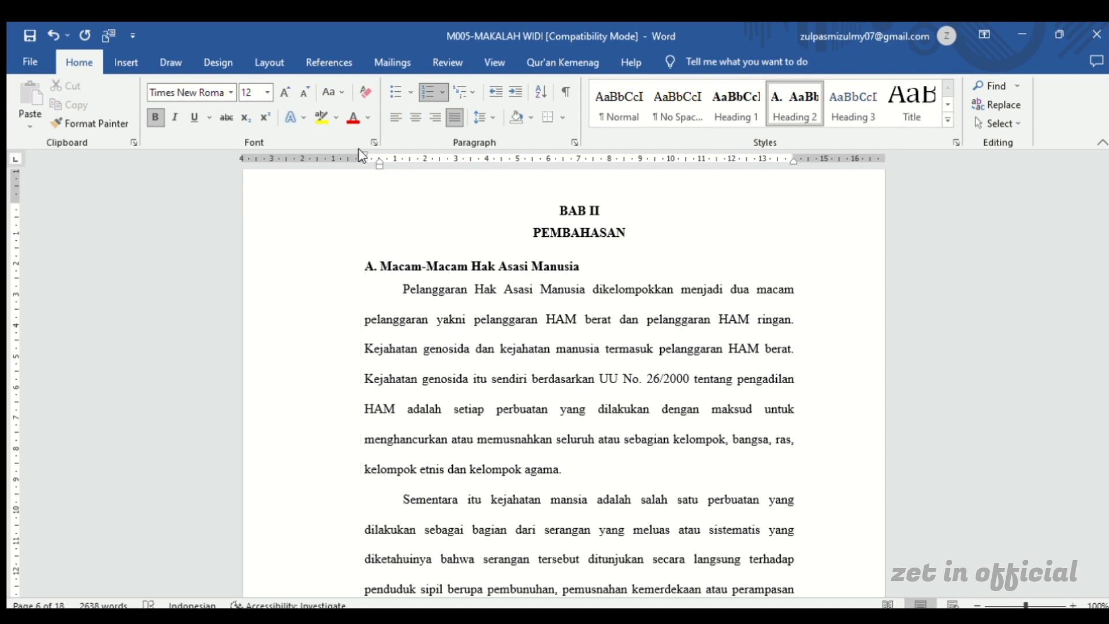
Apply the Heading 2 style to the subheading Sejarah Pelanggaran Hak Asasi Manusia di Indonesia and align it with the left text margin
{"action": "scroll", "coordinate": [387, 253], "scroll_direction": "down", "scroll_amount": 5}
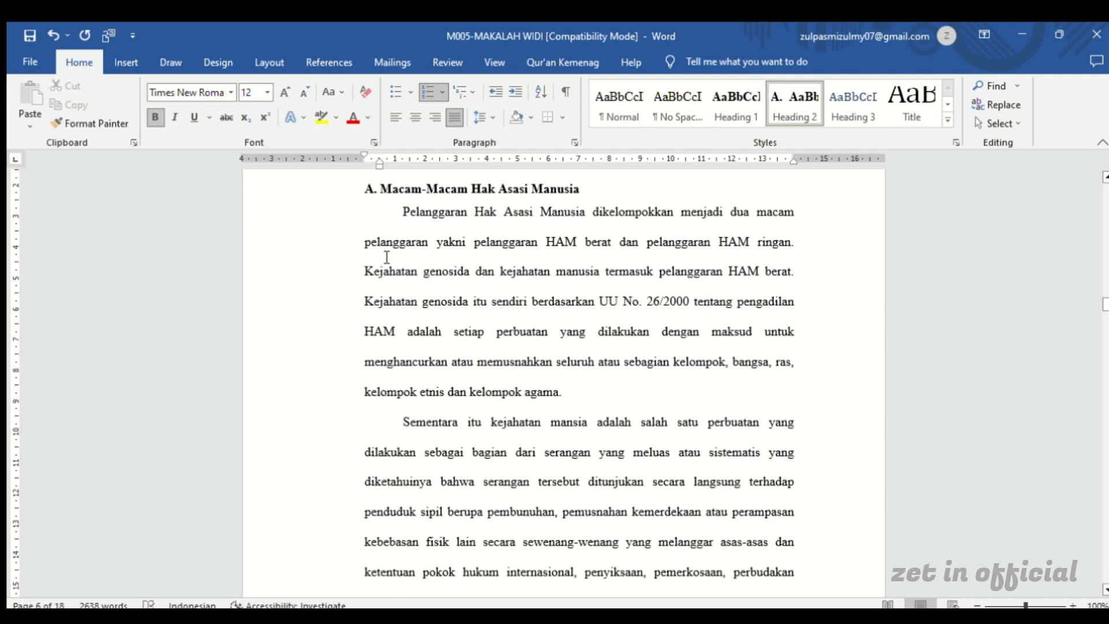
{"action": "scroll", "coordinate": [386, 261], "scroll_direction": "down", "scroll_amount": 13}
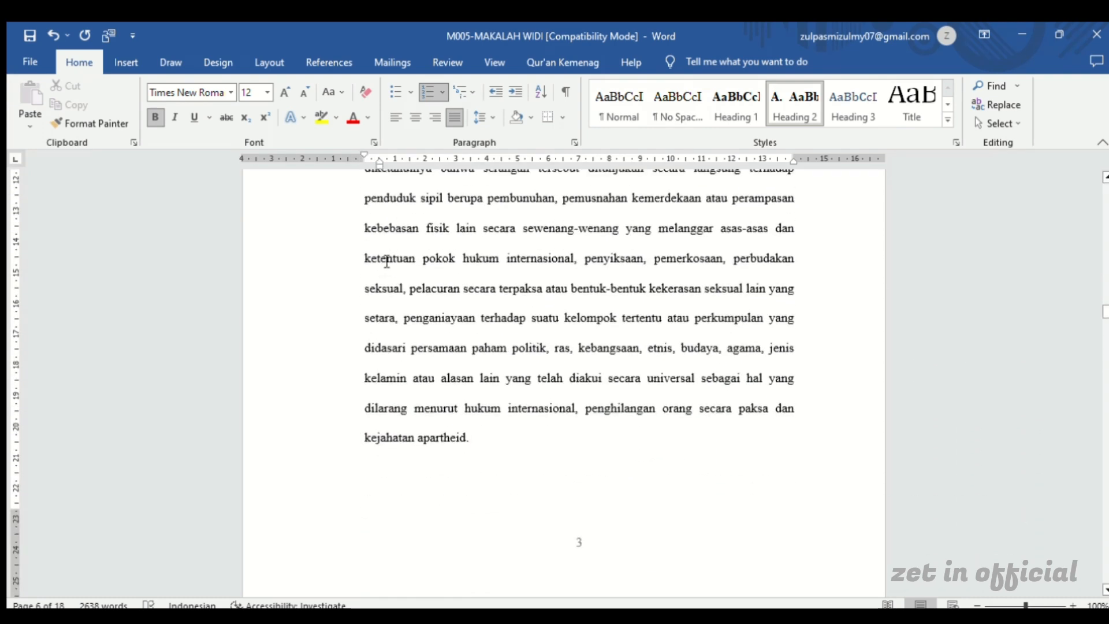
{"action": "scroll", "coordinate": [384, 259], "scroll_direction": "down", "scroll_amount": 4}
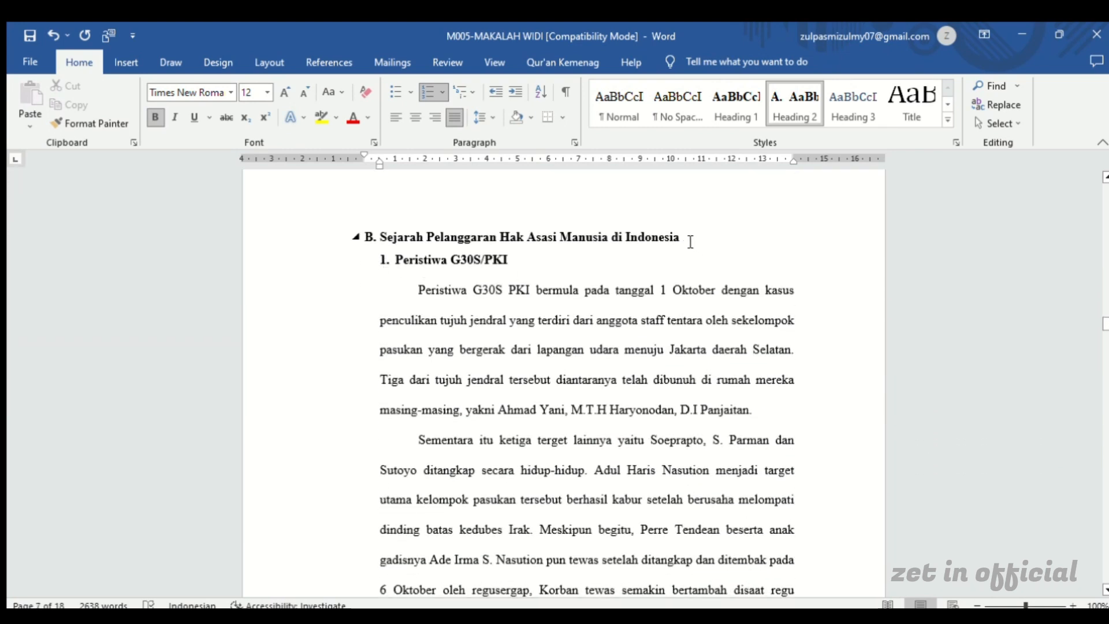
{"action": "left_click_drag", "start_coordinate": [688, 240], "coordinate": [390, 245]}
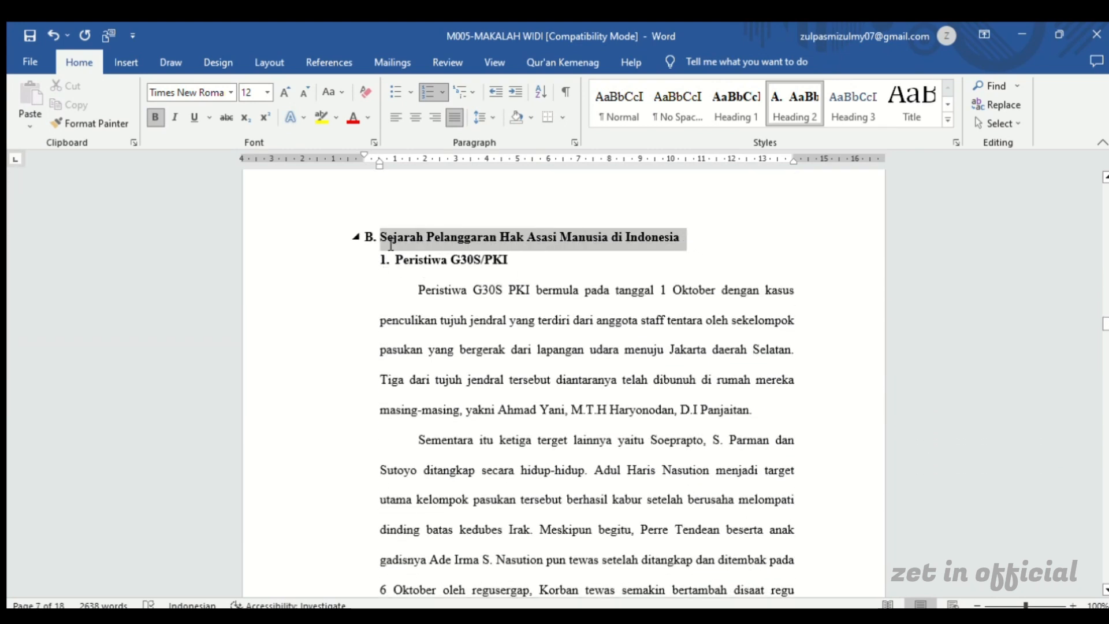
{"action": "left_click", "coordinate": [792, 107]}
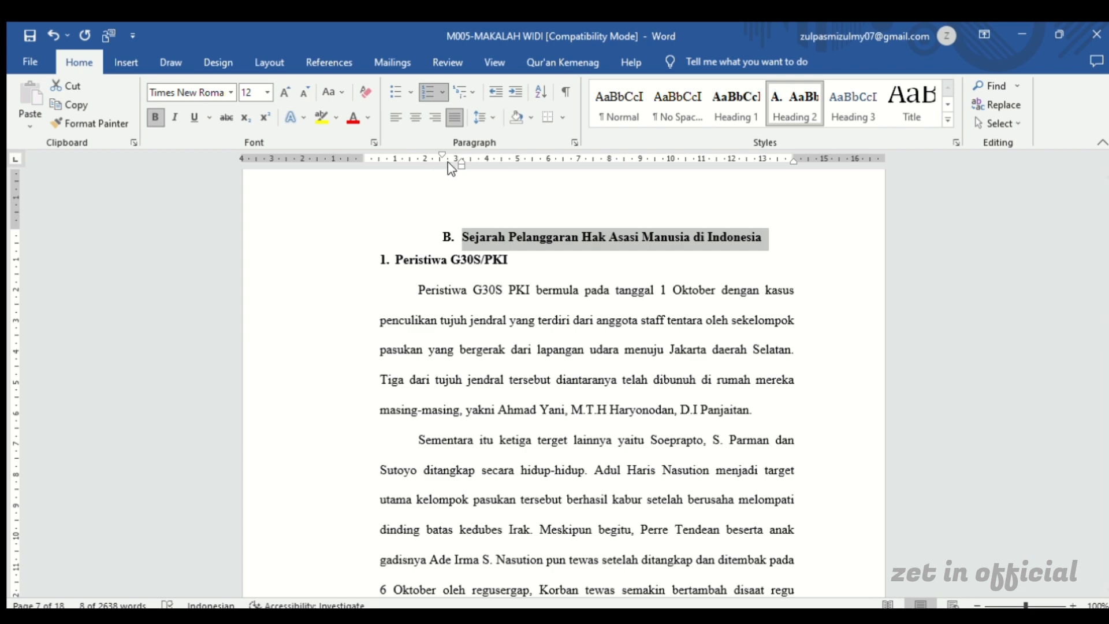
{"action": "mouse_move", "coordinate": [457, 165]}
{"action": "left_mouse_down"}
{"action": "mouse_move", "coordinate": [381, 166]}
{"action": "mouse_move", "coordinate": [362, 153]}
{"action": "left_mouse_up"}
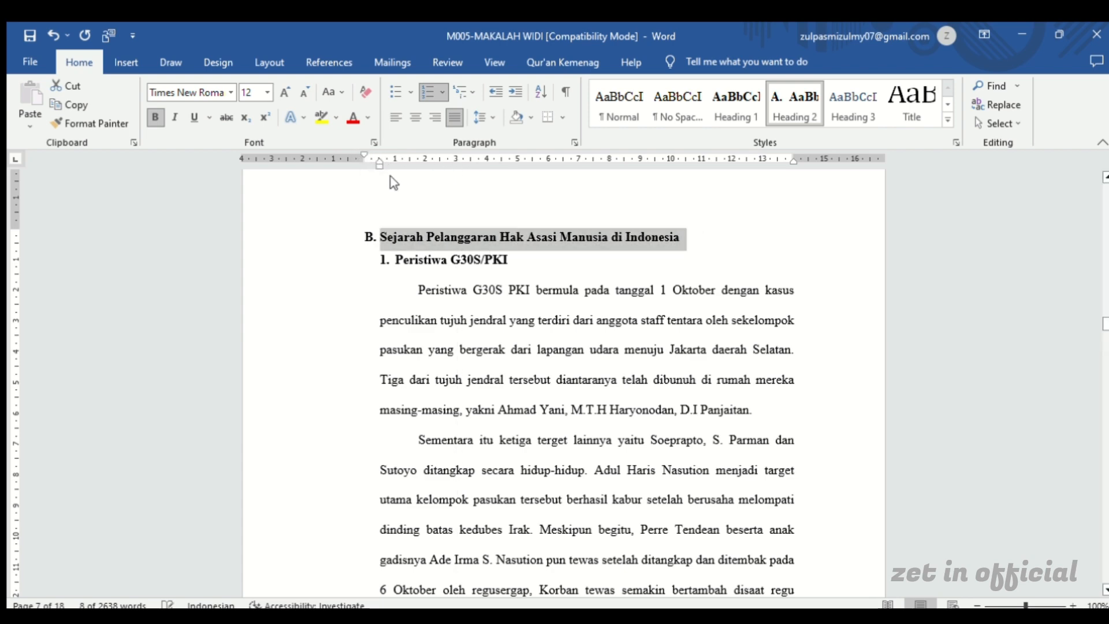
Move the indent of the subheading C. Pelanggaran Hak Anak back to the left text margin
{"action": "scroll", "coordinate": [400, 192], "scroll_direction": "down", "scroll_amount": 3}
{"action": "scroll", "coordinate": [400, 192], "scroll_direction": "down", "scroll_amount": 15}
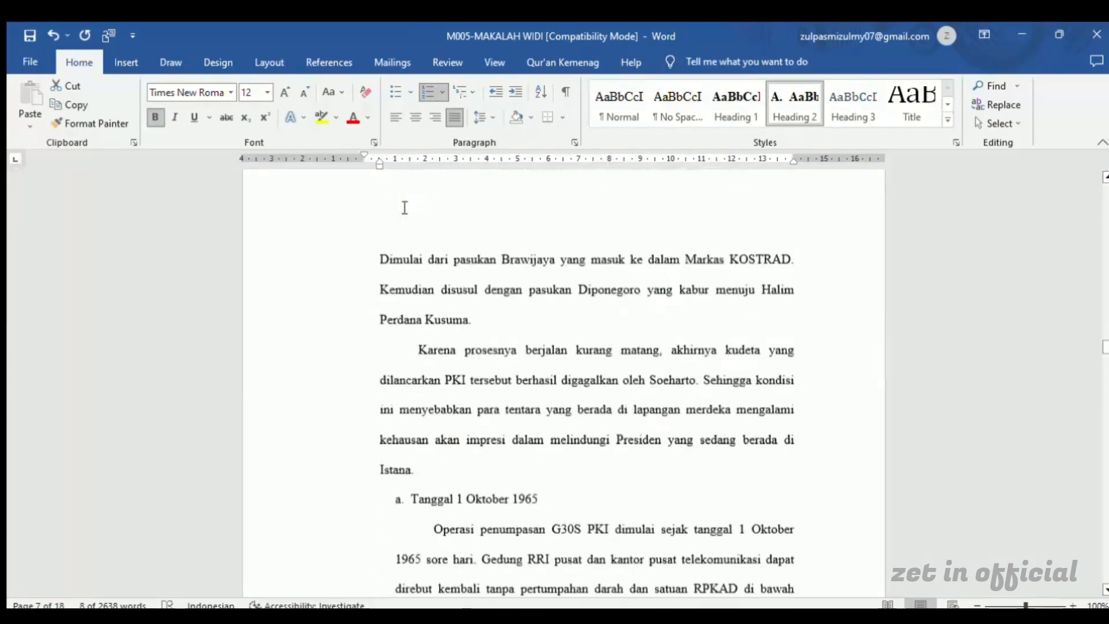
{"action": "scroll", "coordinate": [404, 208], "scroll_direction": "down", "scroll_amount": 20}
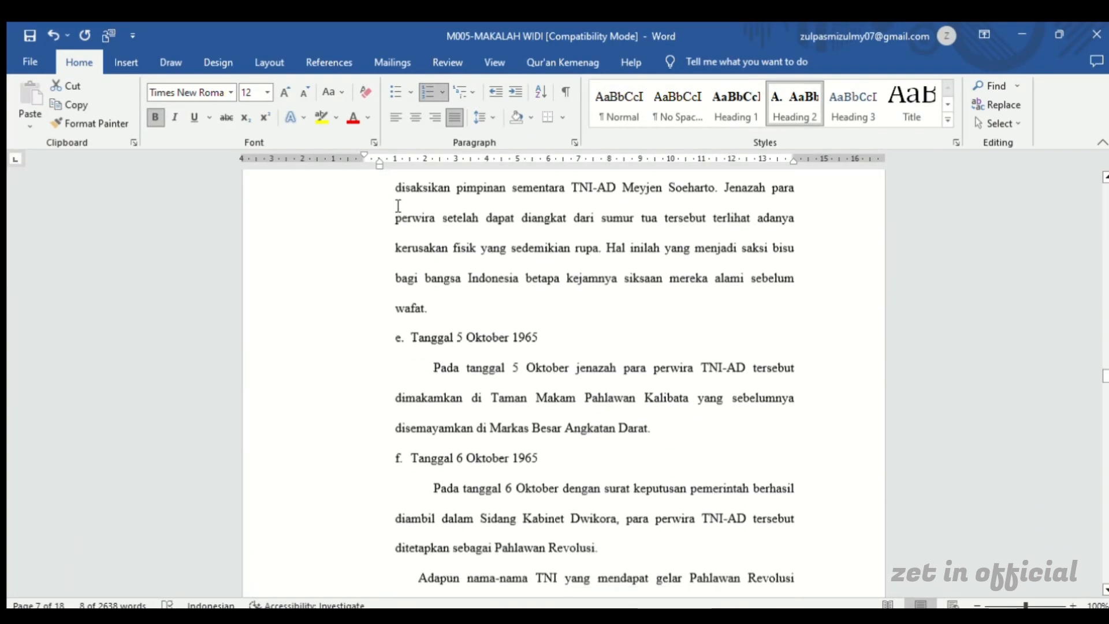
{"action": "scroll", "coordinate": [398, 206], "scroll_direction": "down", "scroll_amount": 20}
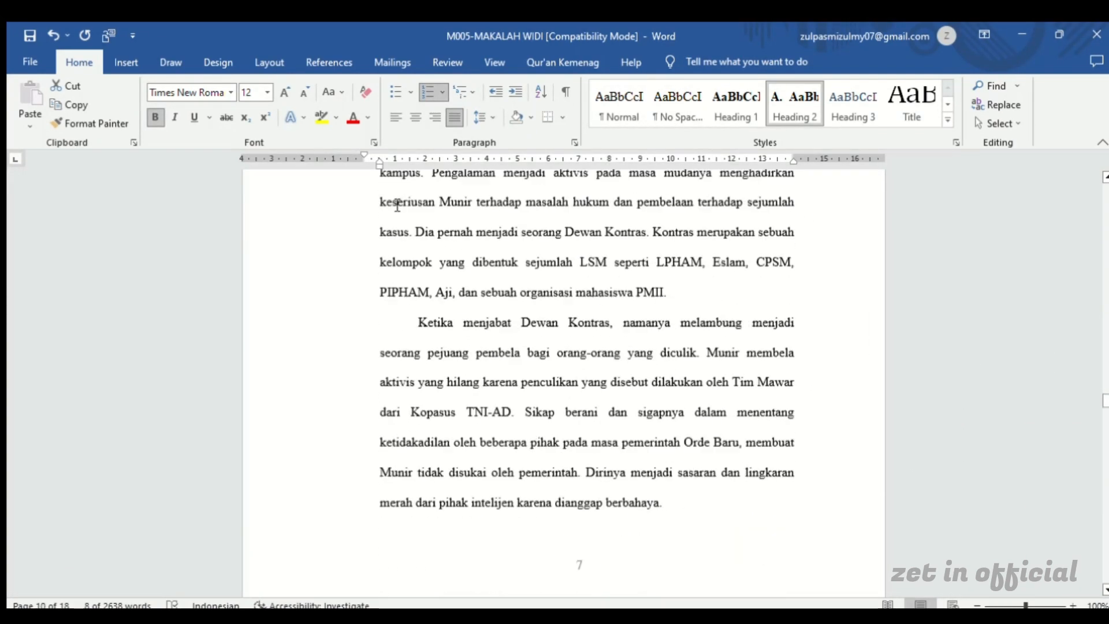
{"action": "scroll", "coordinate": [396, 202], "scroll_direction": "down", "scroll_amount": 20}
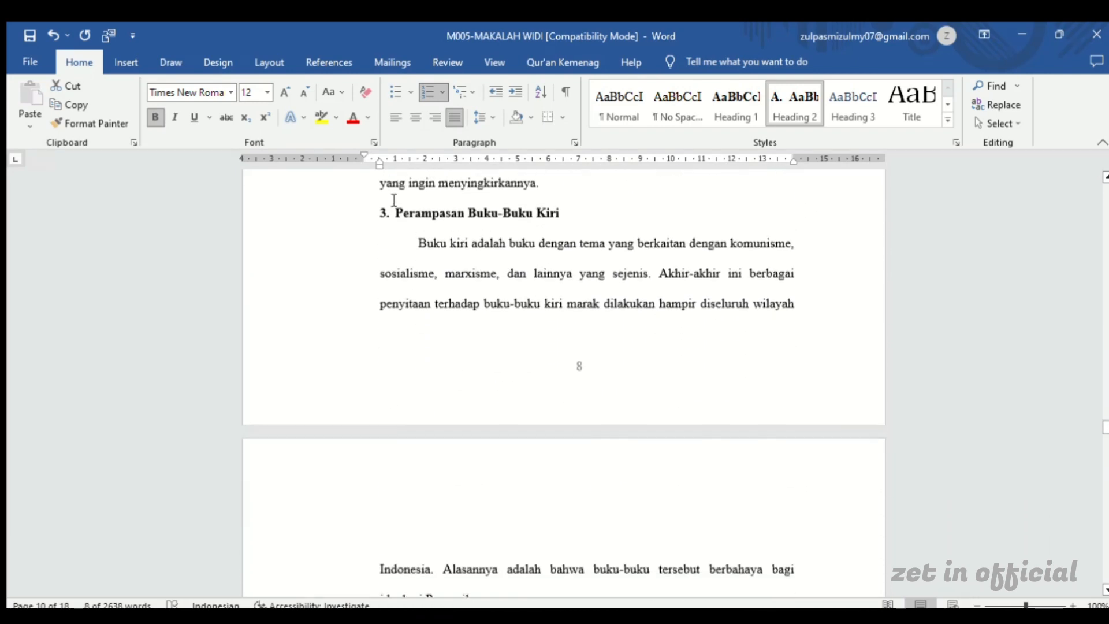
{"action": "scroll", "coordinate": [395, 201], "scroll_direction": "down", "scroll_amount": 20}
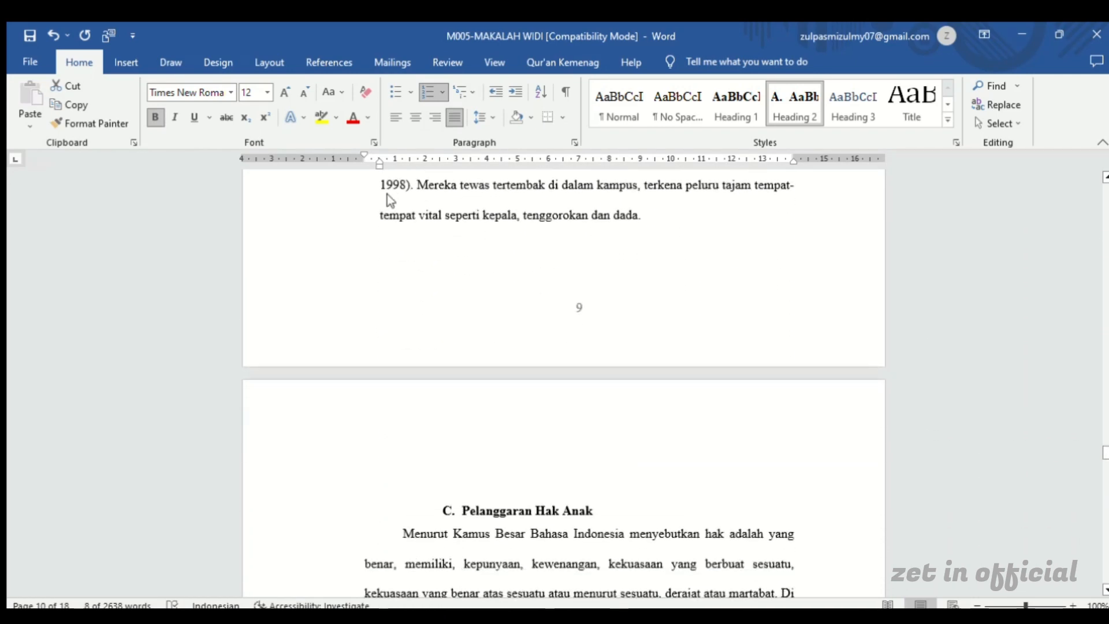
{"action": "scroll", "coordinate": [398, 205], "scroll_direction": "up", "scroll_amount": 3}
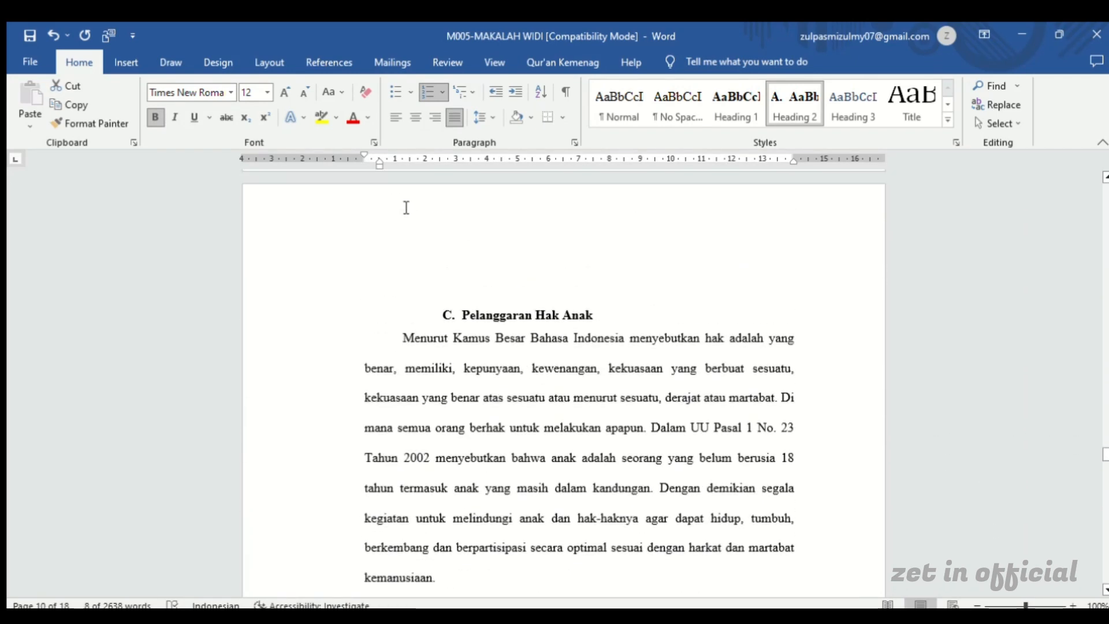
{"action": "left_click", "coordinate": [484, 317]}
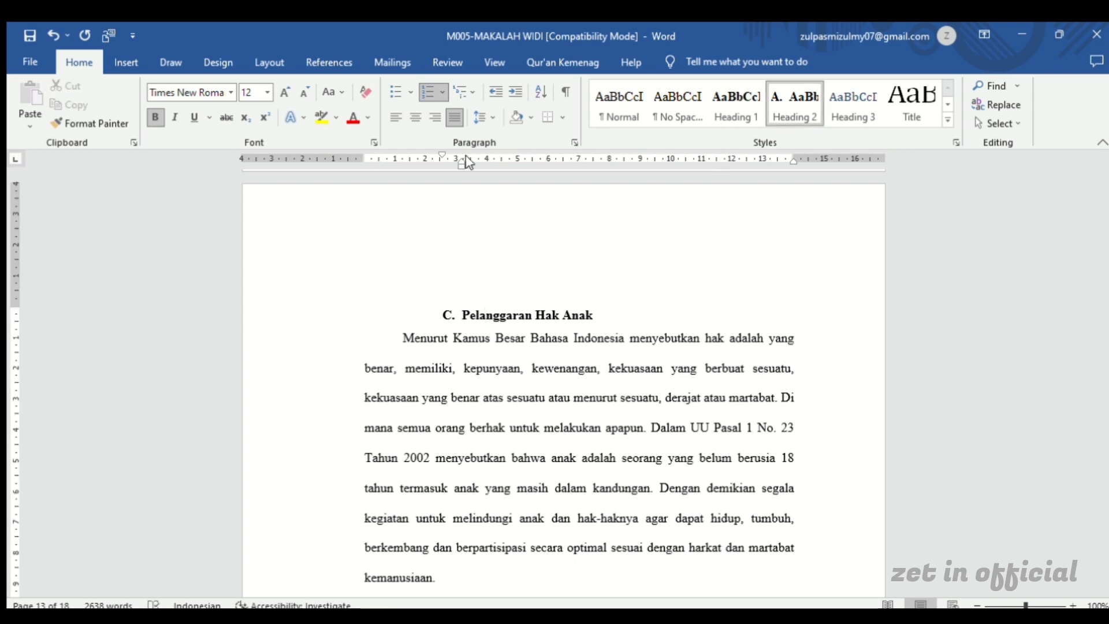
{"action": "mouse_move", "coordinate": [454, 160]}
{"action": "left_mouse_down"}
{"action": "mouse_move", "coordinate": [373, 167]}
{"action": "mouse_move", "coordinate": [361, 154]}
{"action": "left_mouse_up"}
Apply the Heading 1 style to the chapter title BAB III PENUTUP and remove the extra paragraph spacing between its two lines
{"action": "scroll", "coordinate": [429, 242], "scroll_direction": "down", "scroll_amount": 5}
{"action": "scroll", "coordinate": [430, 239], "scroll_direction": "down", "scroll_amount": 20}
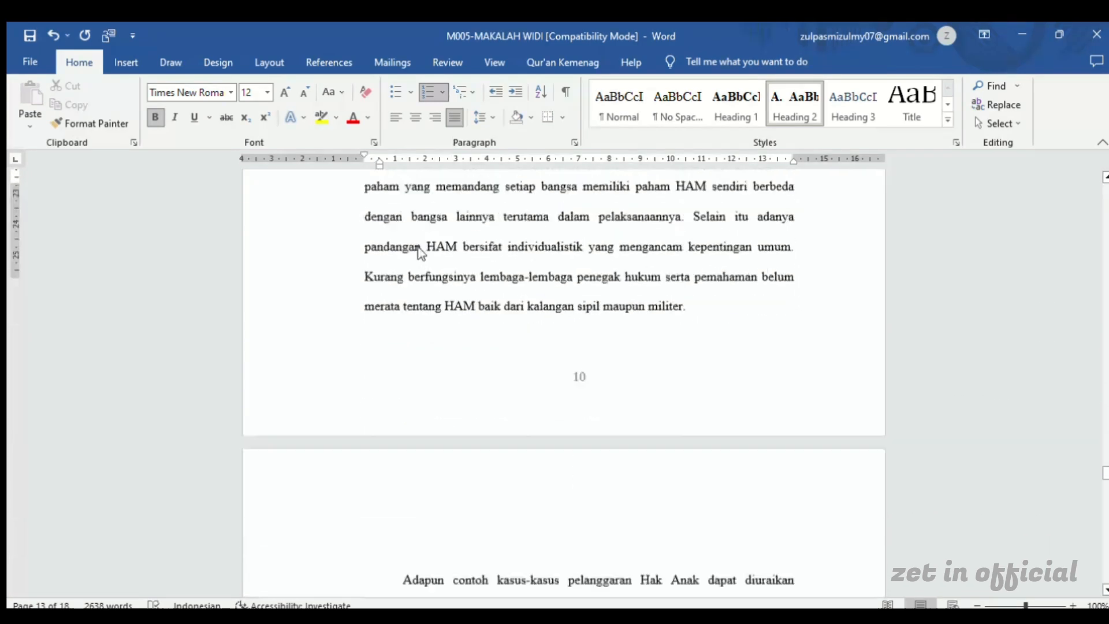
{"action": "scroll", "coordinate": [422, 255], "scroll_direction": "down", "scroll_amount": 18}
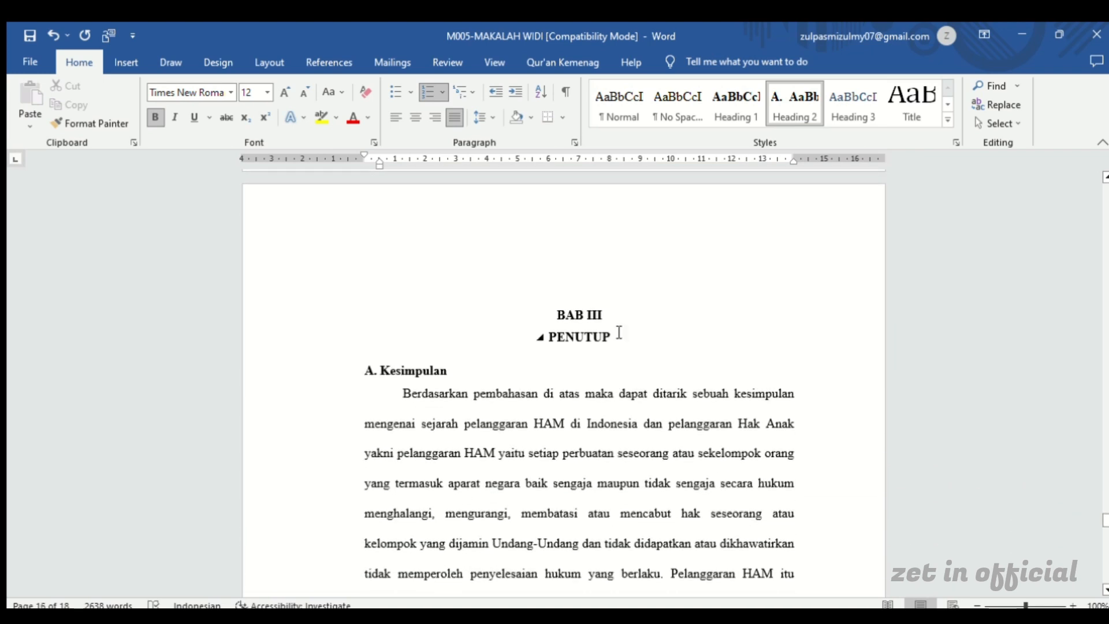
{"action": "left_click_drag", "start_coordinate": [614, 335], "coordinate": [550, 310]}
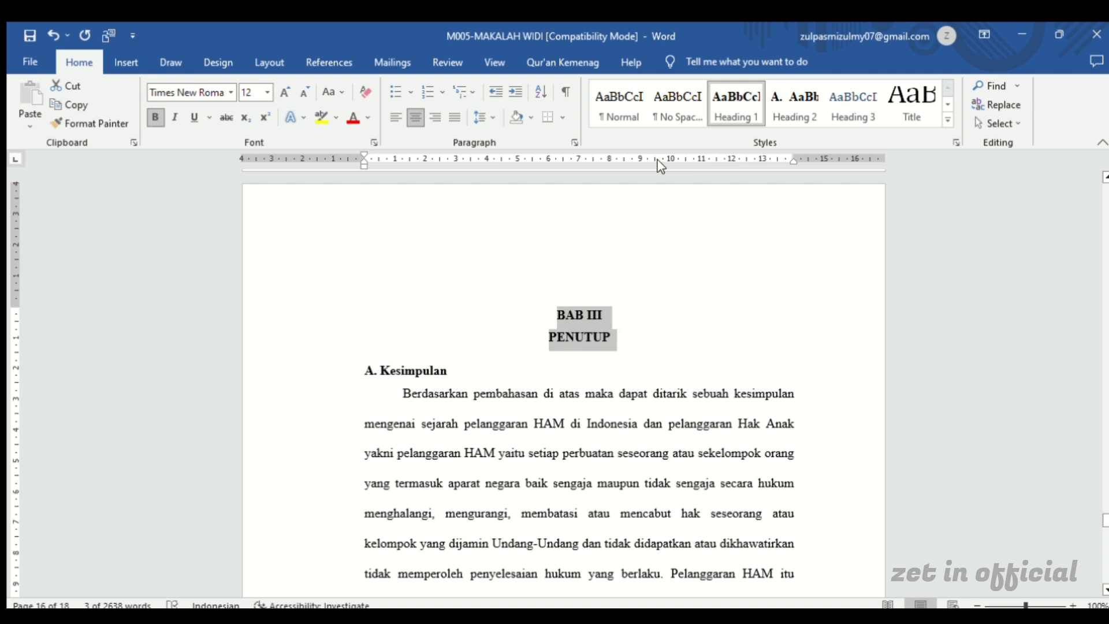
{"action": "left_click", "coordinate": [725, 102]}
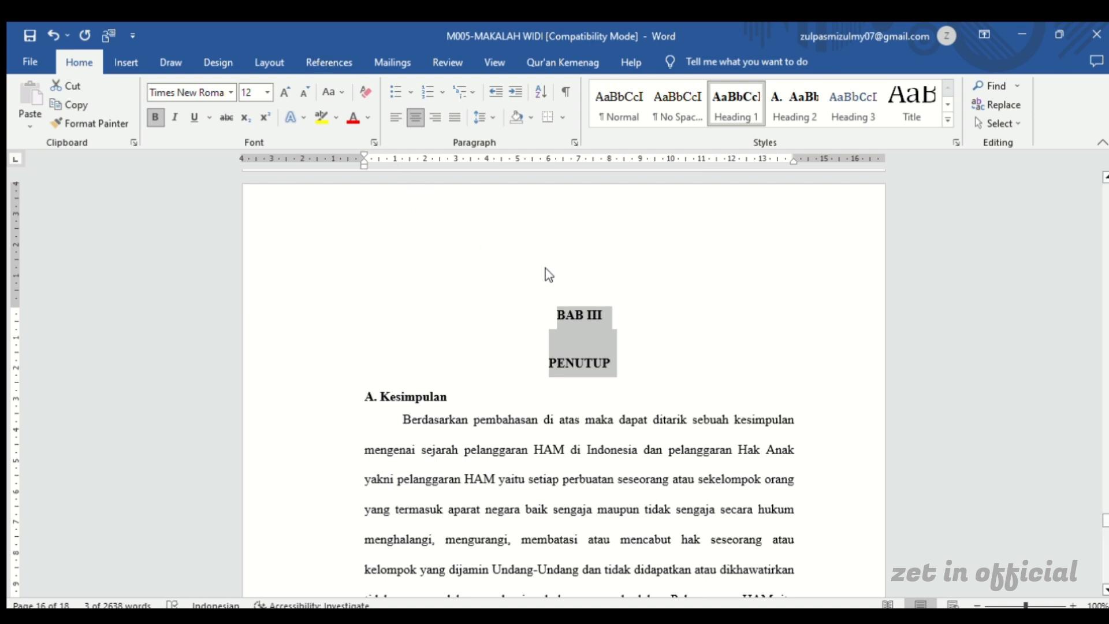
{"action": "left_click", "coordinate": [481, 117]}
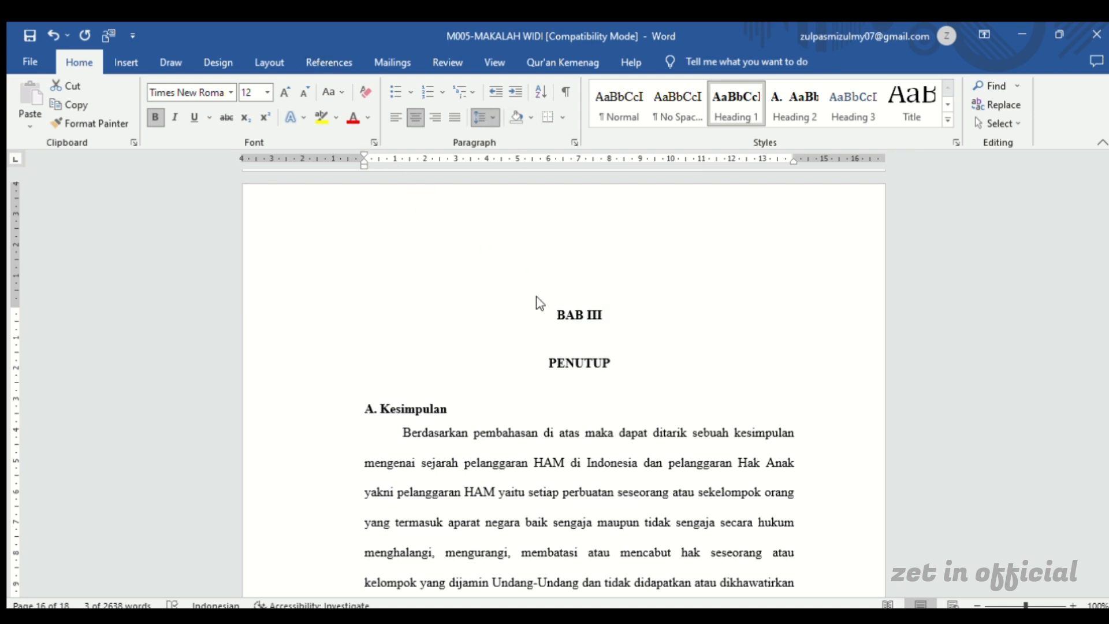
{"action": "left_click", "coordinate": [538, 272]}
Apply the Heading 2 style to the BAB III subheading Kesimpulan and align its indent with the left text margin
{"action": "left_click", "coordinate": [437, 374]}
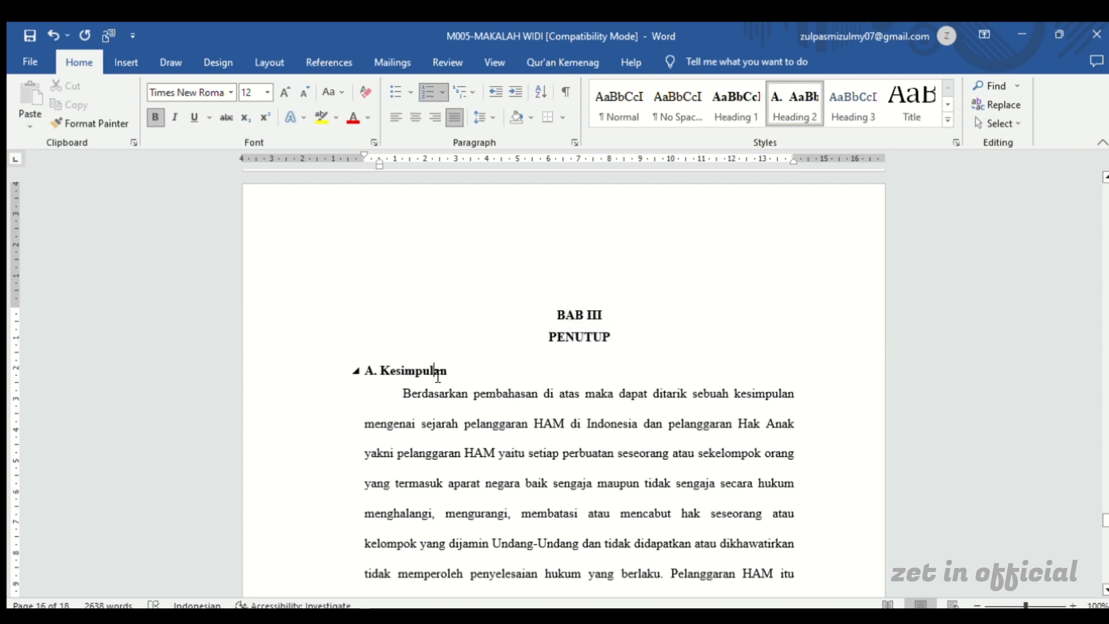
{"action": "left_click", "coordinate": [791, 101]}
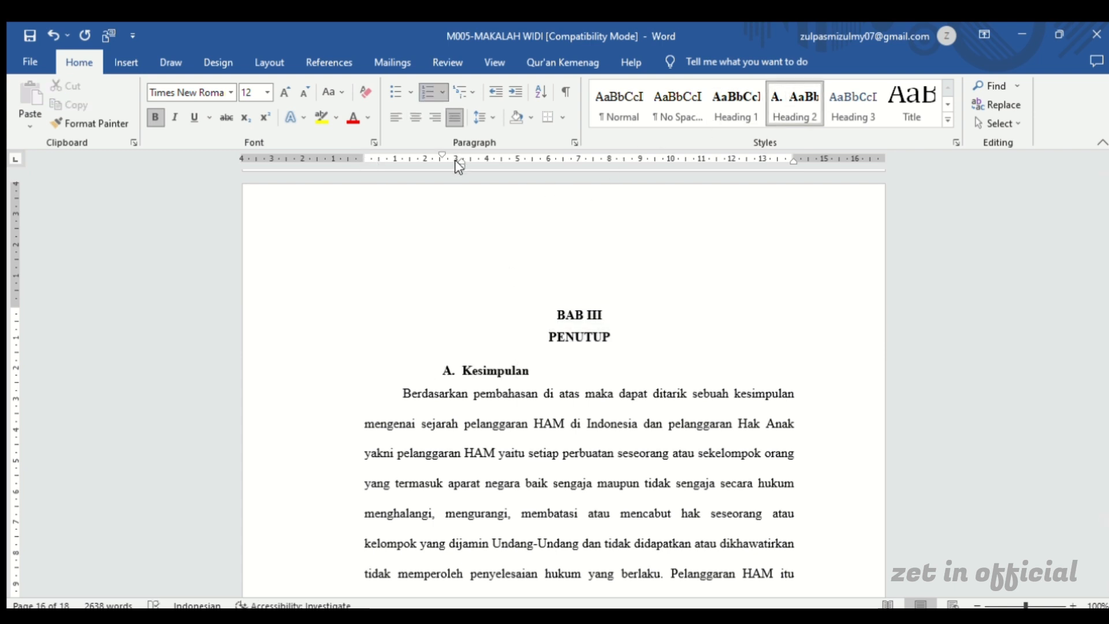
{"action": "mouse_move", "coordinate": [458, 166]}
{"action": "left_mouse_down"}
{"action": "mouse_move", "coordinate": [383, 169]}
{"action": "mouse_move", "coordinate": [356, 149]}
{"action": "mouse_move", "coordinate": [364, 153]}
{"action": "left_mouse_up"}
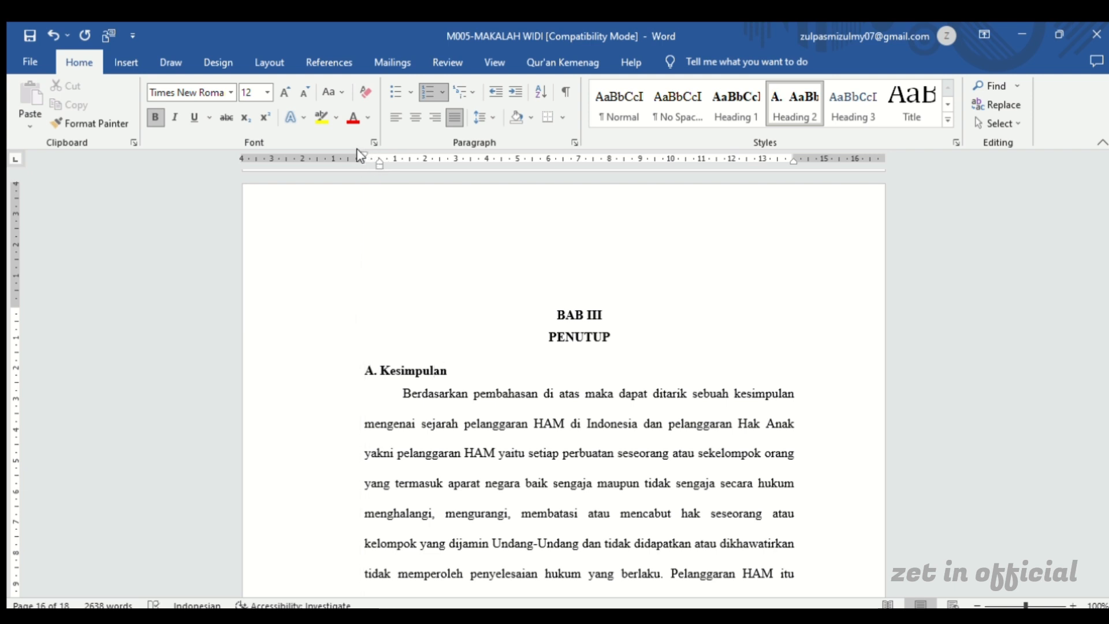
Restart the lettering of the Kesimpulan subheading at A and return its indent to the left text margin
{"action": "left_click", "coordinate": [370, 370]}
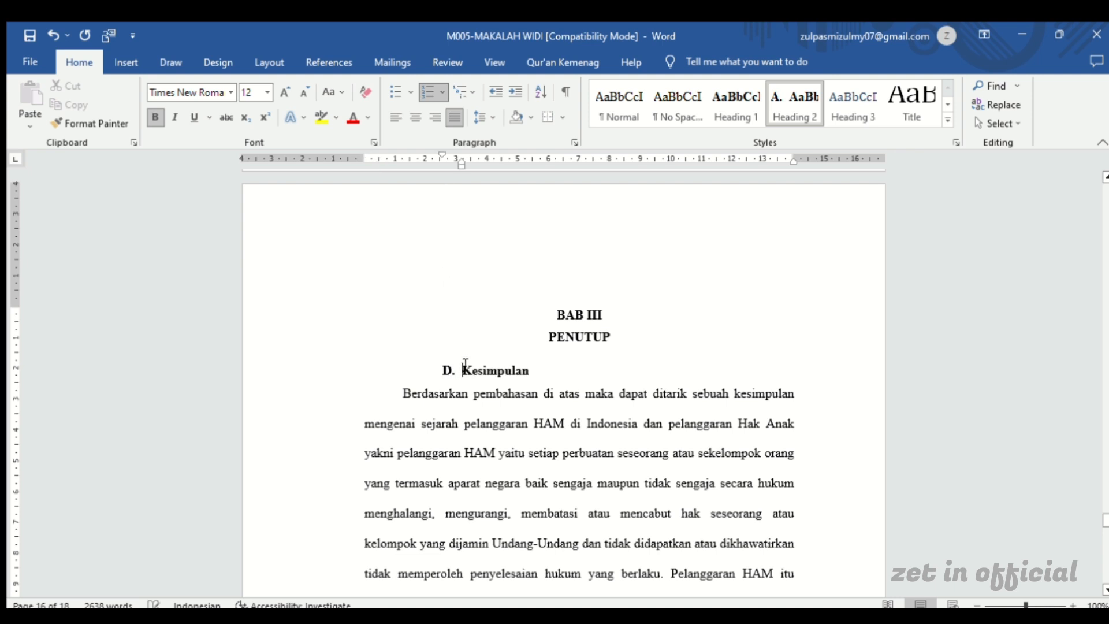
{"action": "left_click", "coordinate": [449, 371]}
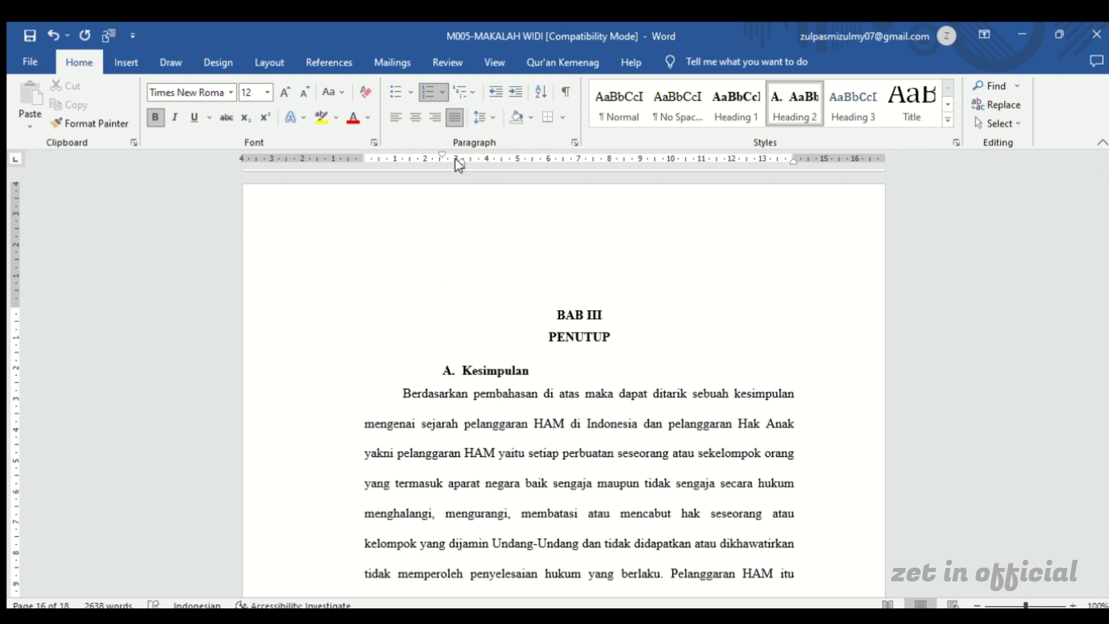
{"action": "mouse_move", "coordinate": [461, 163]}
{"action": "left_mouse_down"}
{"action": "mouse_move", "coordinate": [392, 162]}
{"action": "mouse_move", "coordinate": [356, 145]}
{"action": "mouse_move", "coordinate": [364, 155]}
{"action": "left_mouse_up"}
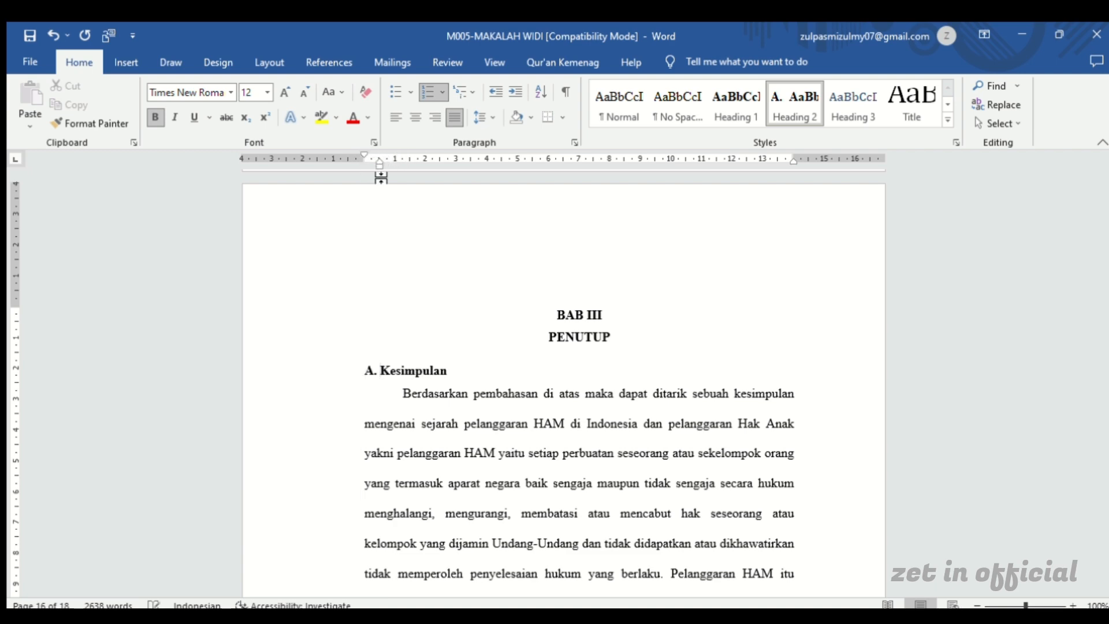
Move the indent of the BAB III subheading B. Saran back to the left text margin
{"action": "scroll", "coordinate": [420, 249], "scroll_direction": "down", "scroll_amount": 5}
{"action": "scroll", "coordinate": [420, 249], "scroll_direction": "down", "scroll_amount": 4}
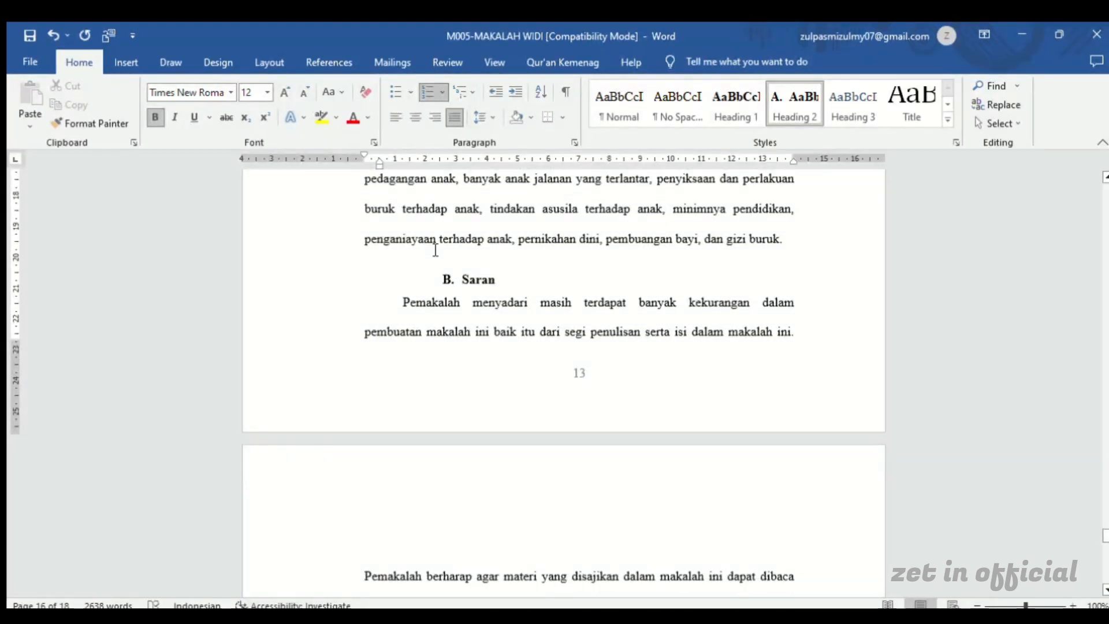
{"action": "left_click", "coordinate": [496, 279]}
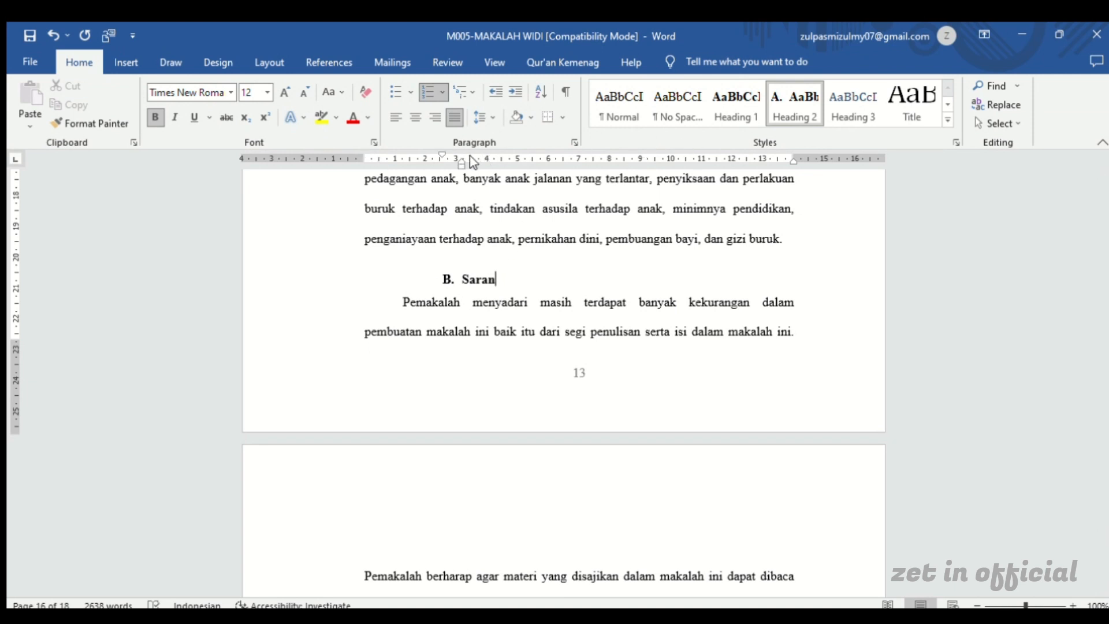
{"action": "left_click_drag", "start_coordinate": [454, 164], "coordinate": [379, 165]}
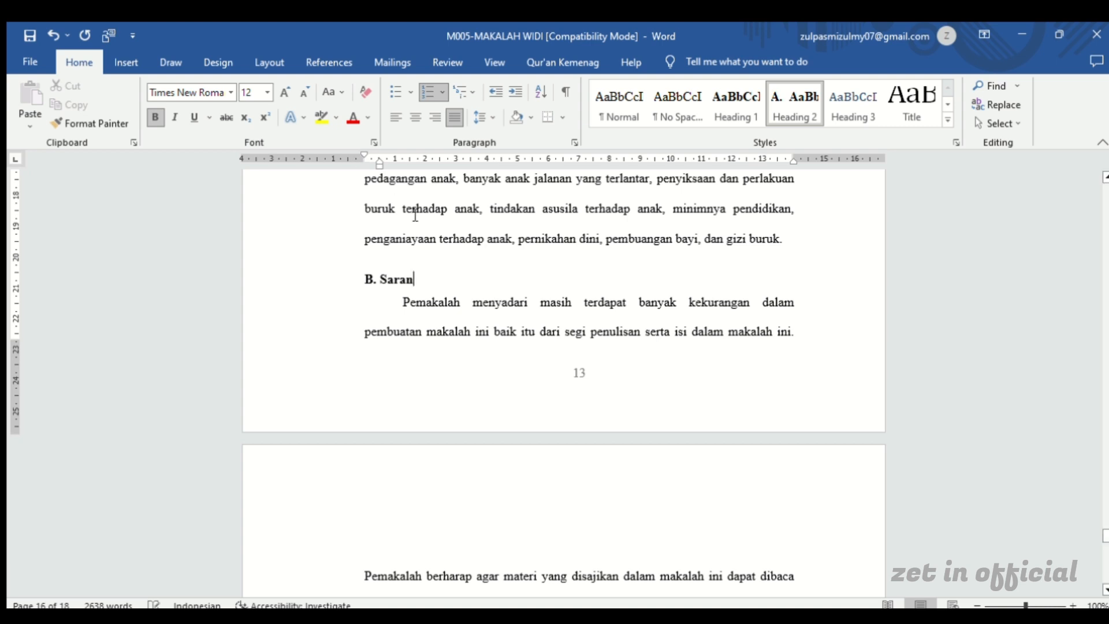
Check which paragraph style is applied to the bibliography title DAFTAR PUSTAKA
{"action": "scroll", "coordinate": [410, 222], "scroll_direction": "down", "scroll_amount": 4}
{"action": "scroll", "coordinate": [414, 224], "scroll_direction": "up", "scroll_amount": 4}
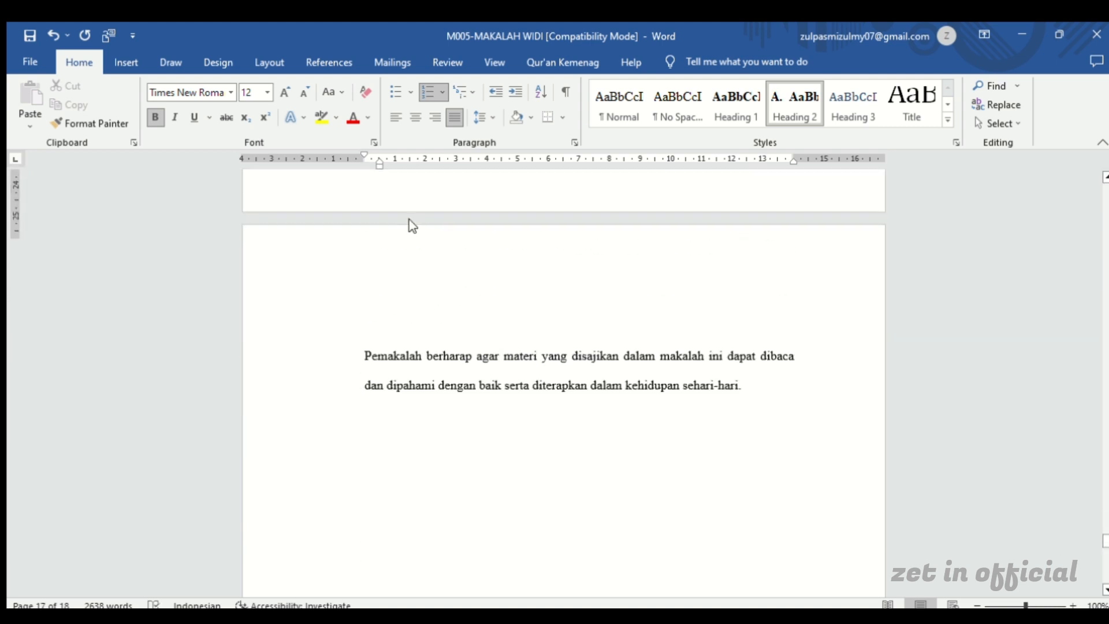
{"action": "scroll", "coordinate": [413, 224], "scroll_direction": "down", "scroll_amount": 5}
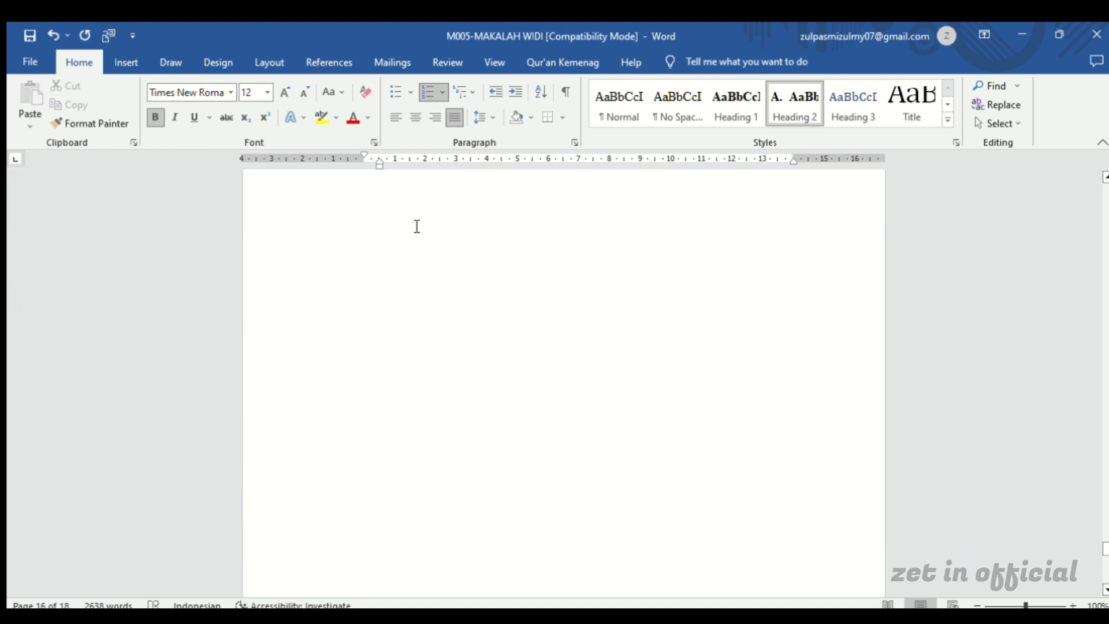
{"action": "scroll", "coordinate": [416, 226], "scroll_direction": "down", "scroll_amount": 7}
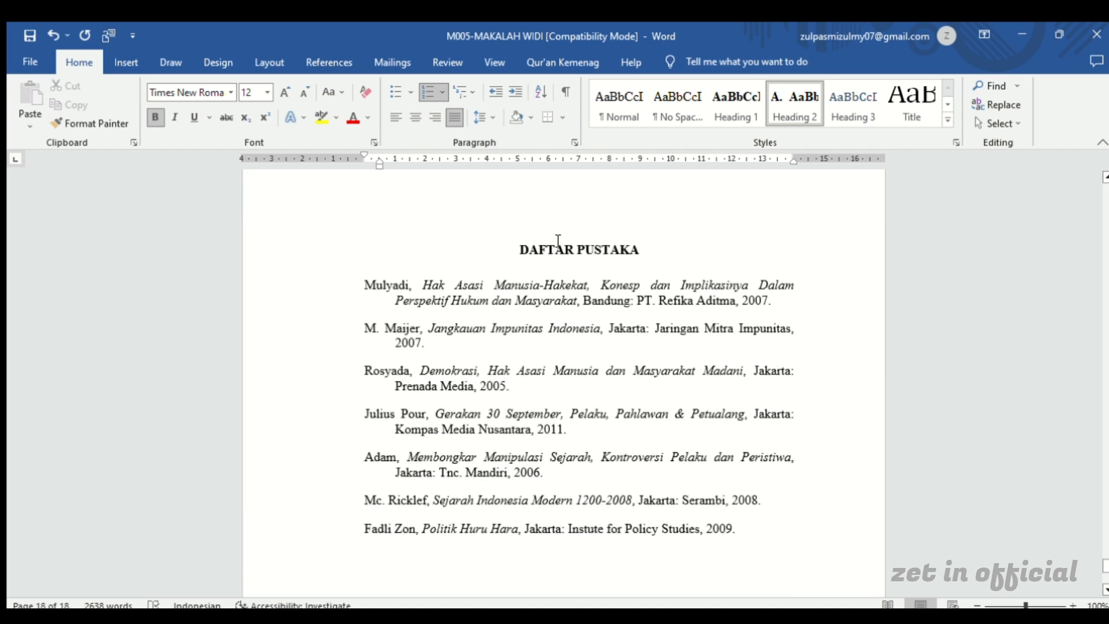
{"action": "left_click", "coordinate": [614, 253]}
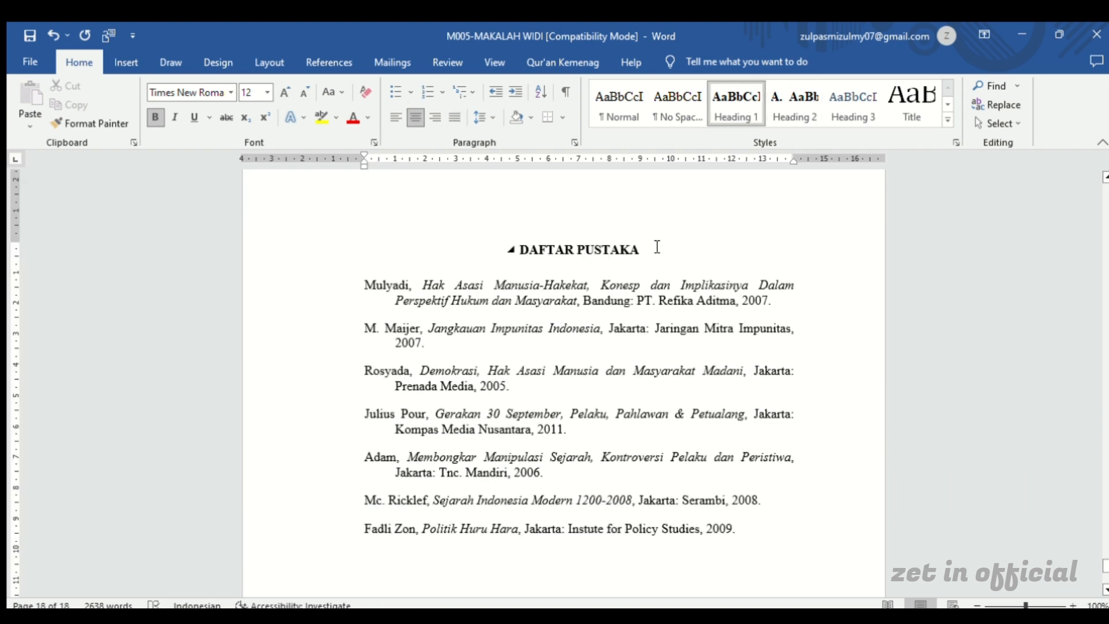
Review the headings from the bibliography back through the chapters to the DAFTAR ISI page
{"action": "scroll", "coordinate": [659, 247], "scroll_direction": "up", "scroll_amount": 4}
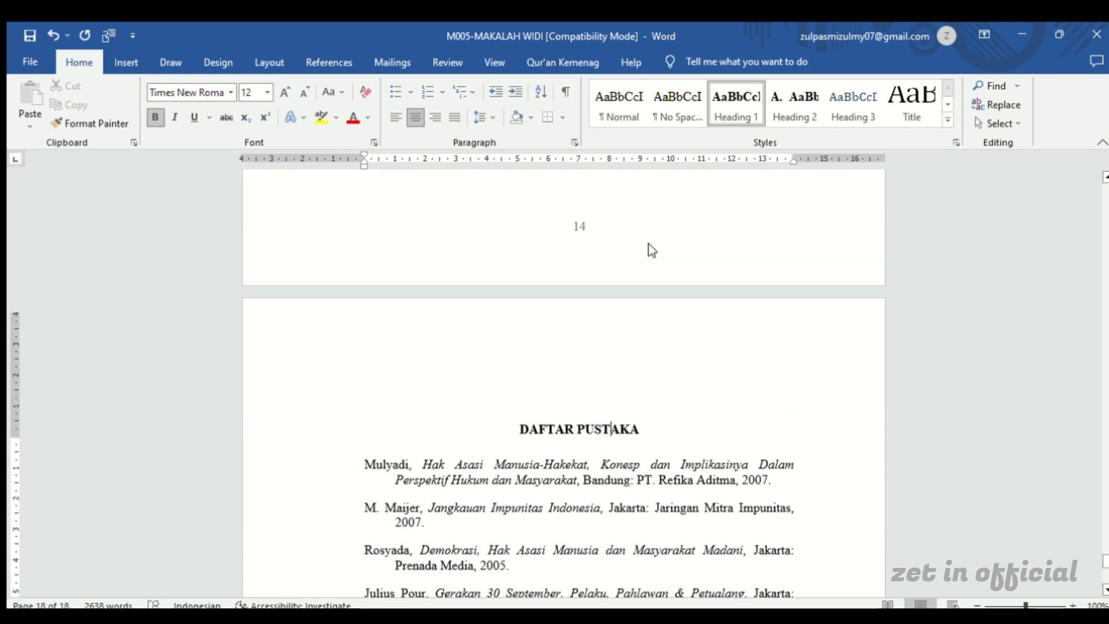
{"action": "scroll", "coordinate": [651, 250], "scroll_direction": "up", "scroll_amount": 5}
{"action": "scroll", "coordinate": [650, 250], "scroll_direction": "up", "scroll_amount": 12}
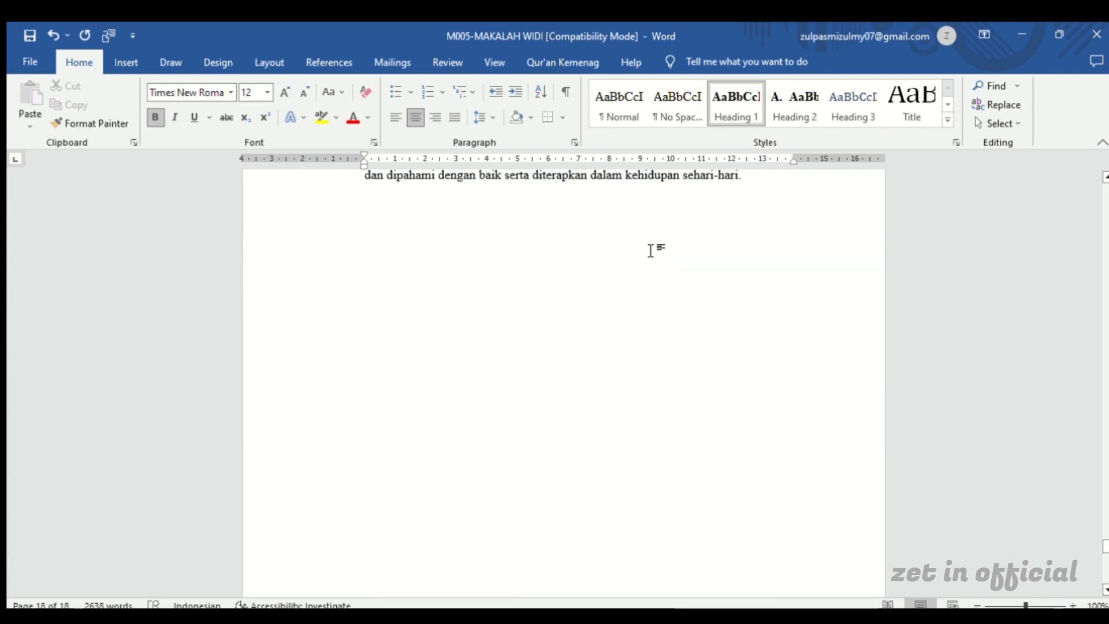
{"action": "scroll", "coordinate": [657, 250], "scroll_direction": "up", "scroll_amount": 10}
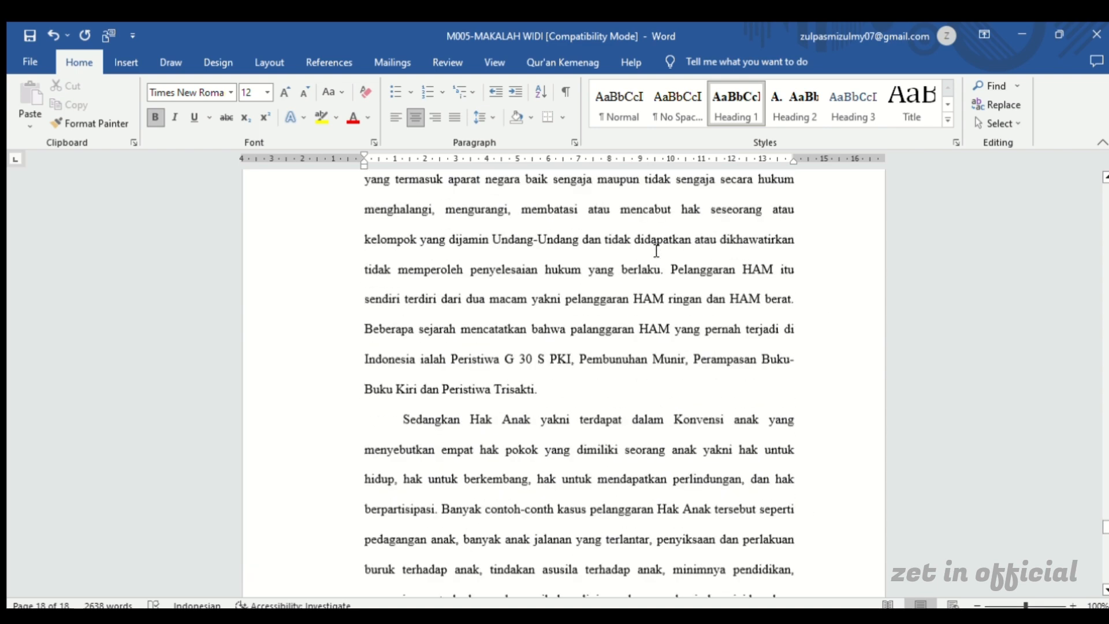
{"action": "scroll", "coordinate": [650, 250], "scroll_direction": "up", "scroll_amount": 10}
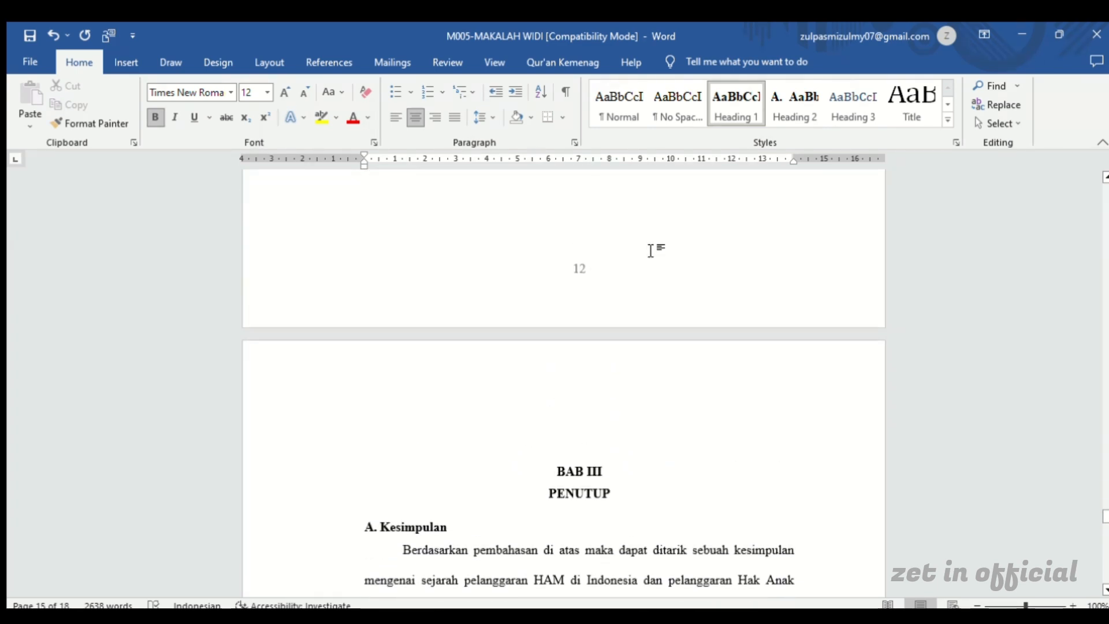
{"action": "scroll", "coordinate": [650, 250], "scroll_direction": "up", "scroll_amount": 10}
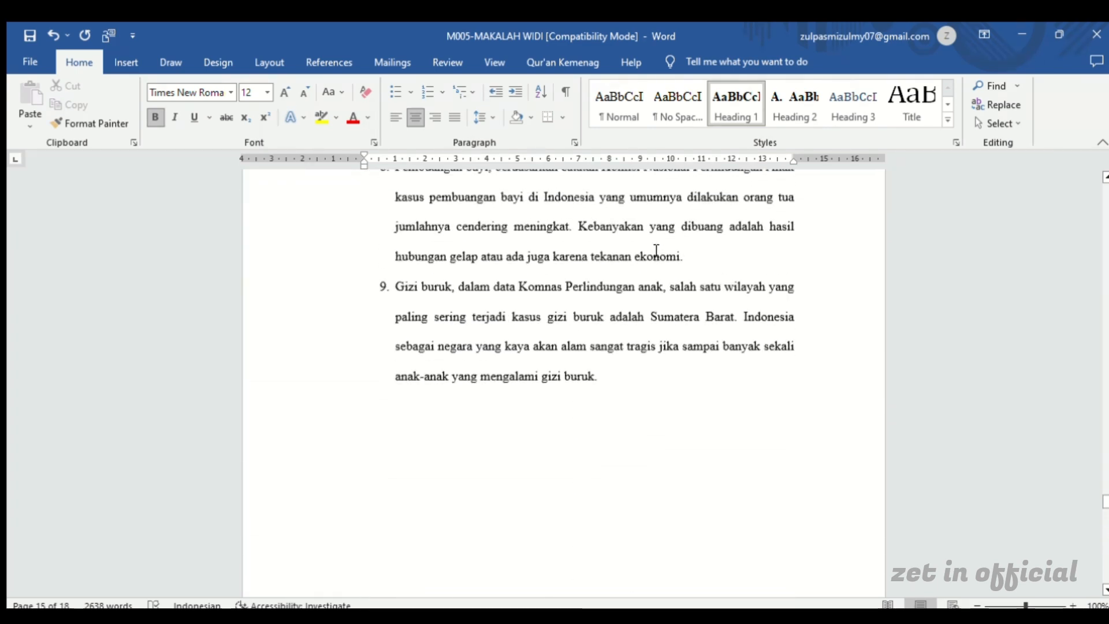
{"action": "scroll", "coordinate": [657, 250], "scroll_direction": "up", "scroll_amount": 10}
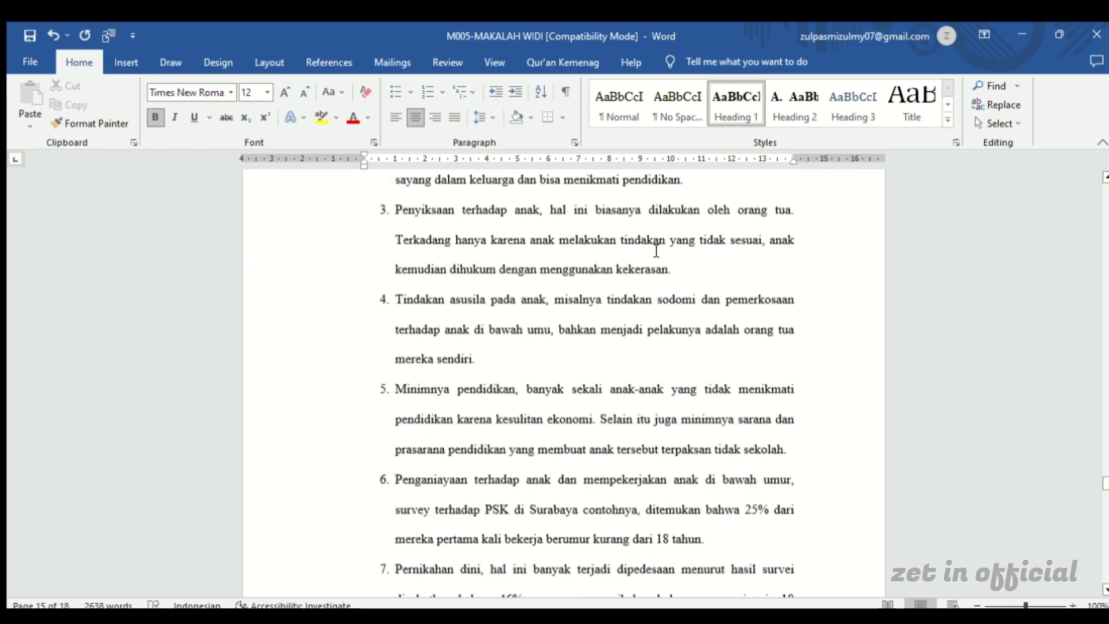
{"action": "scroll", "coordinate": [657, 250], "scroll_direction": "up", "scroll_amount": 10}
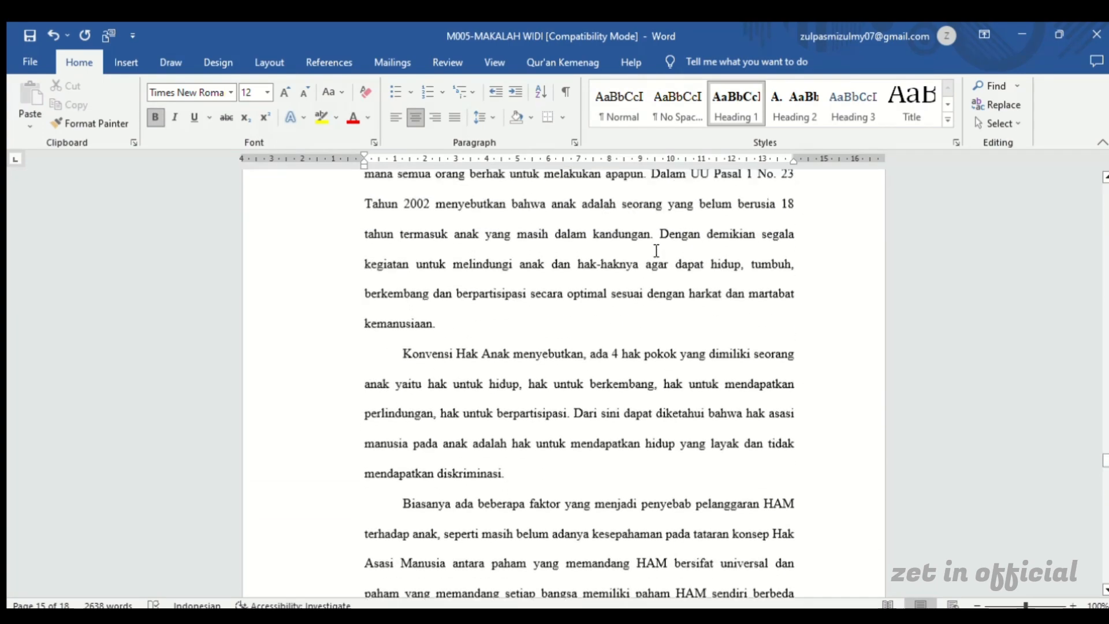
{"action": "scroll", "coordinate": [656, 250], "scroll_direction": "up", "scroll_amount": 10}
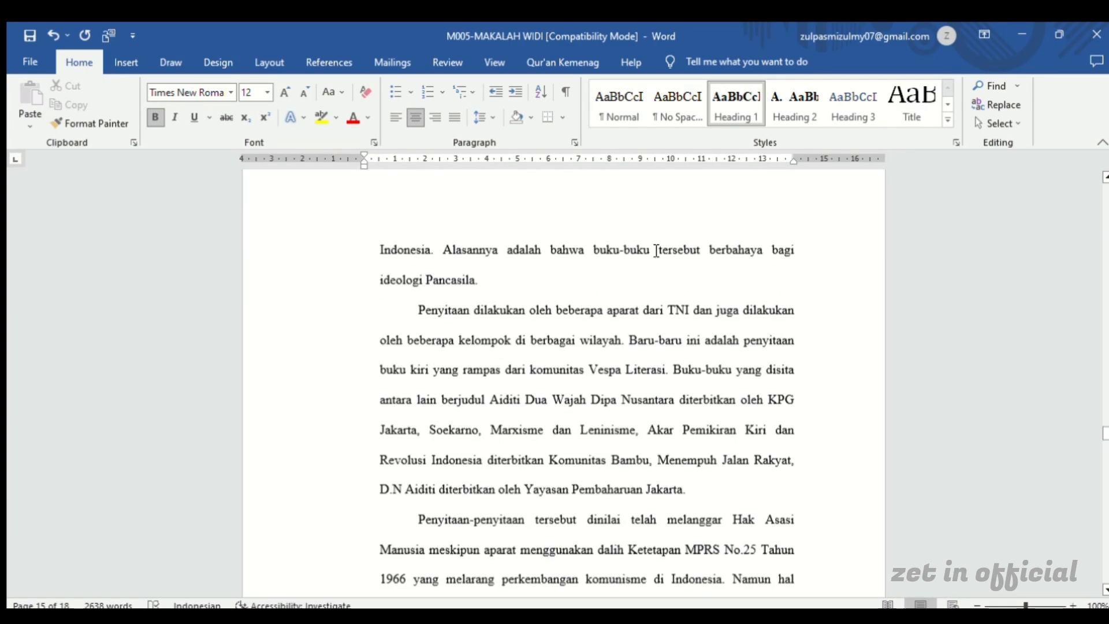
{"action": "scroll", "coordinate": [657, 250], "scroll_direction": "up", "scroll_amount": 10}
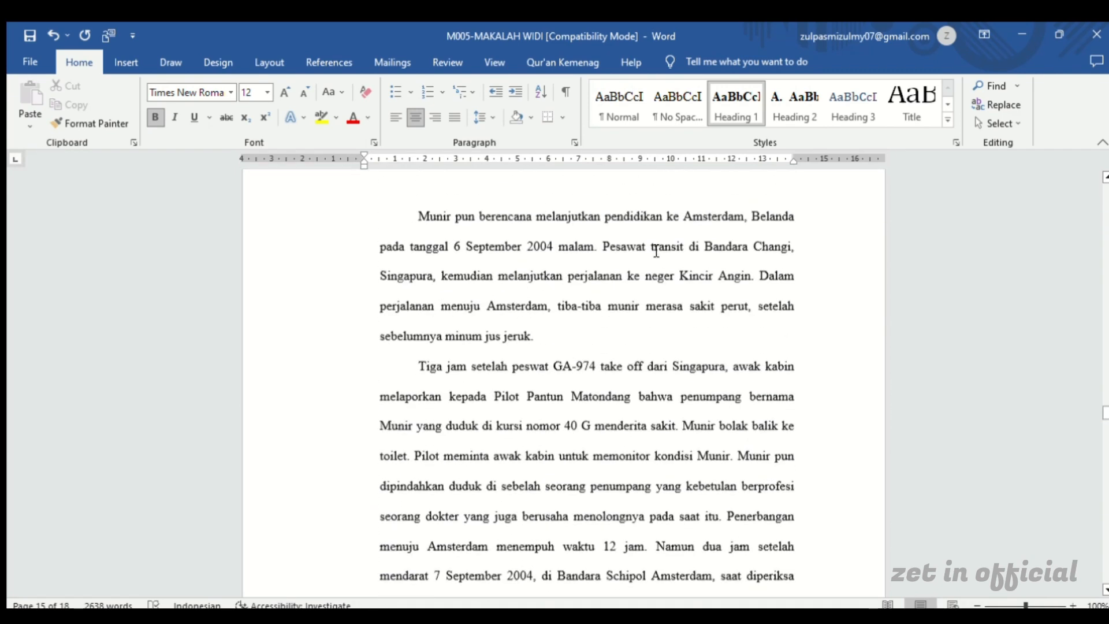
{"action": "scroll", "coordinate": [656, 250], "scroll_direction": "up", "scroll_amount": 8}
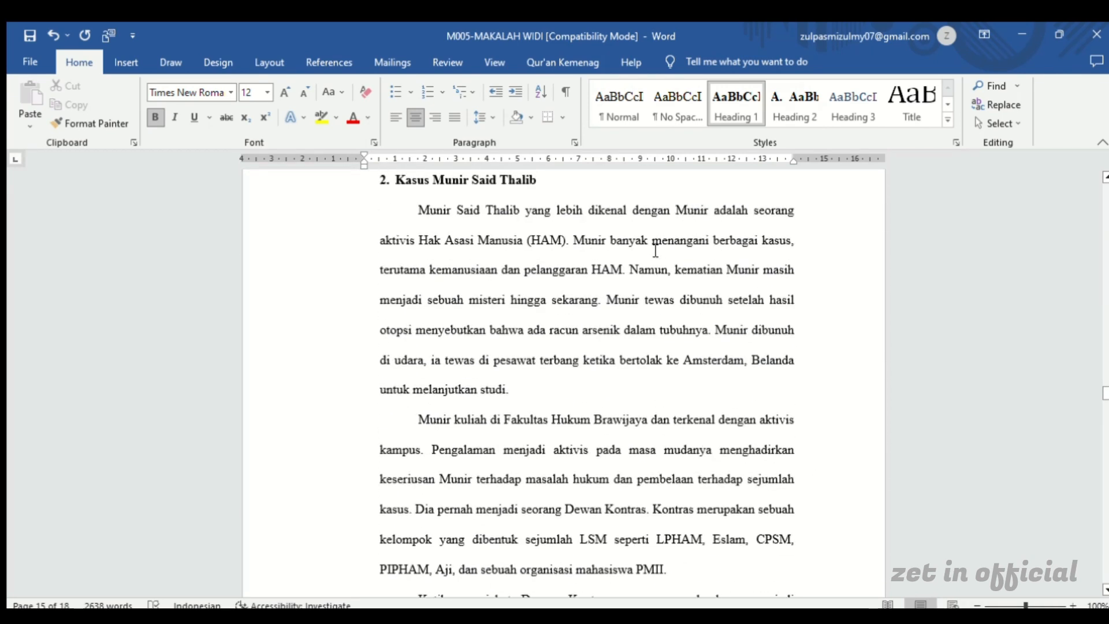
{"action": "scroll", "coordinate": [656, 251], "scroll_direction": "up", "scroll_amount": 7}
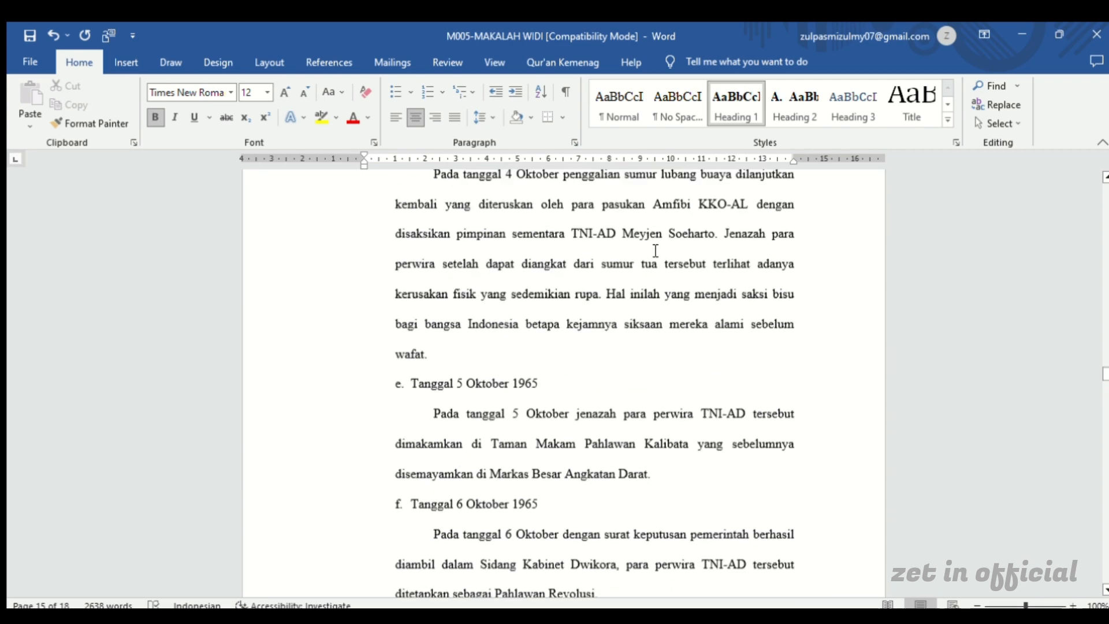
{"action": "scroll", "coordinate": [645, 236], "scroll_direction": "up", "scroll_amount": 6}
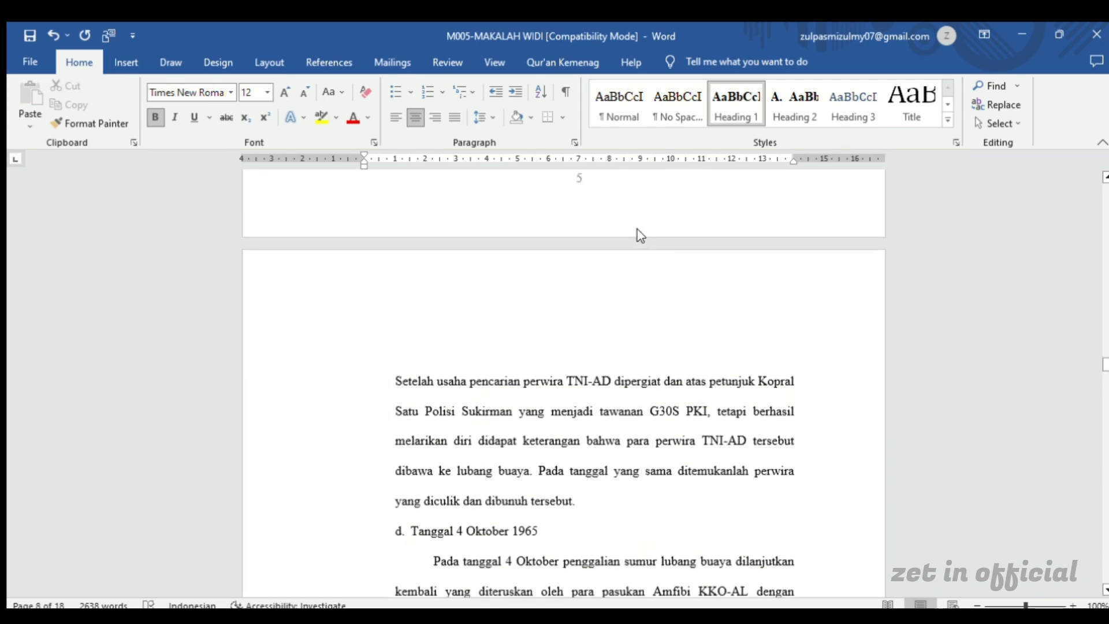
{"action": "scroll", "coordinate": [645, 237], "scroll_direction": "up", "scroll_amount": 8}
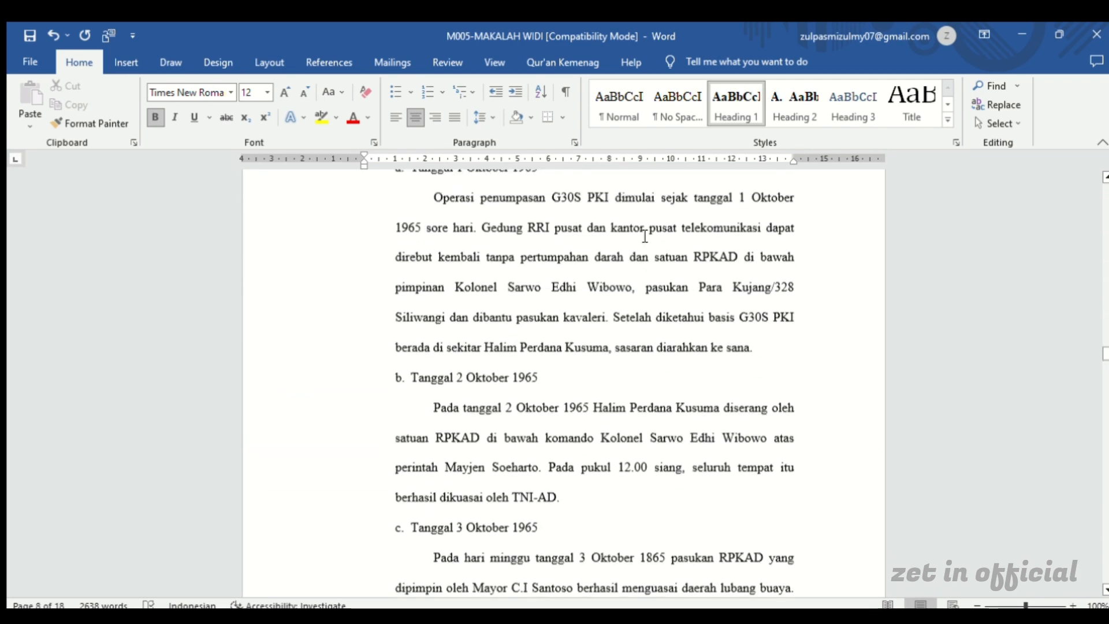
{"action": "scroll", "coordinate": [645, 236], "scroll_direction": "up", "scroll_amount": 8}
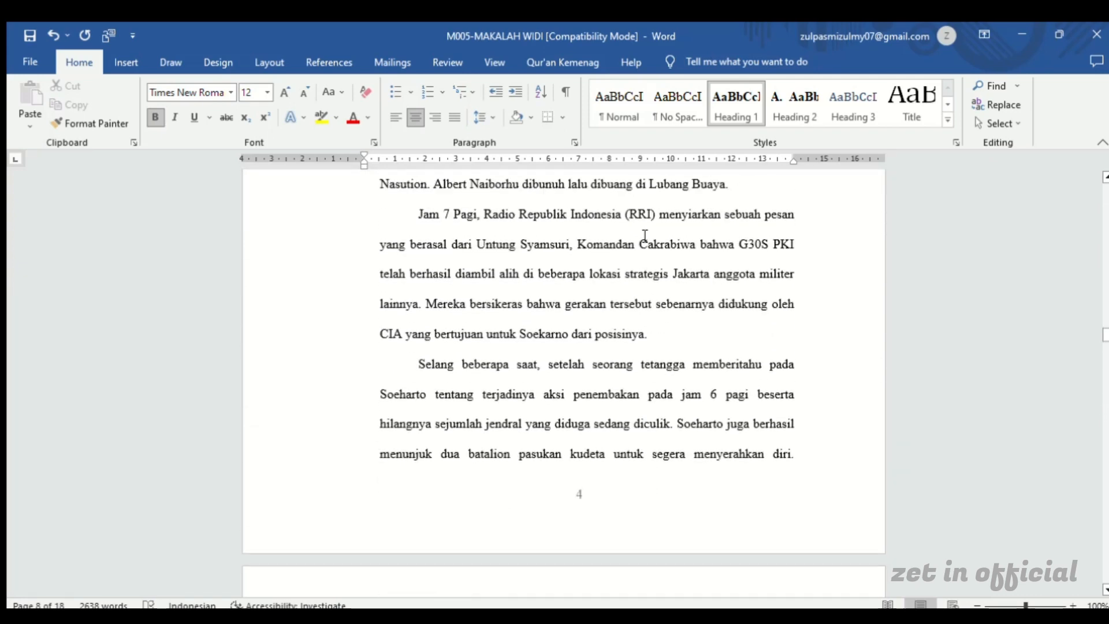
{"action": "scroll", "coordinate": [636, 236], "scroll_direction": "up", "scroll_amount": 10}
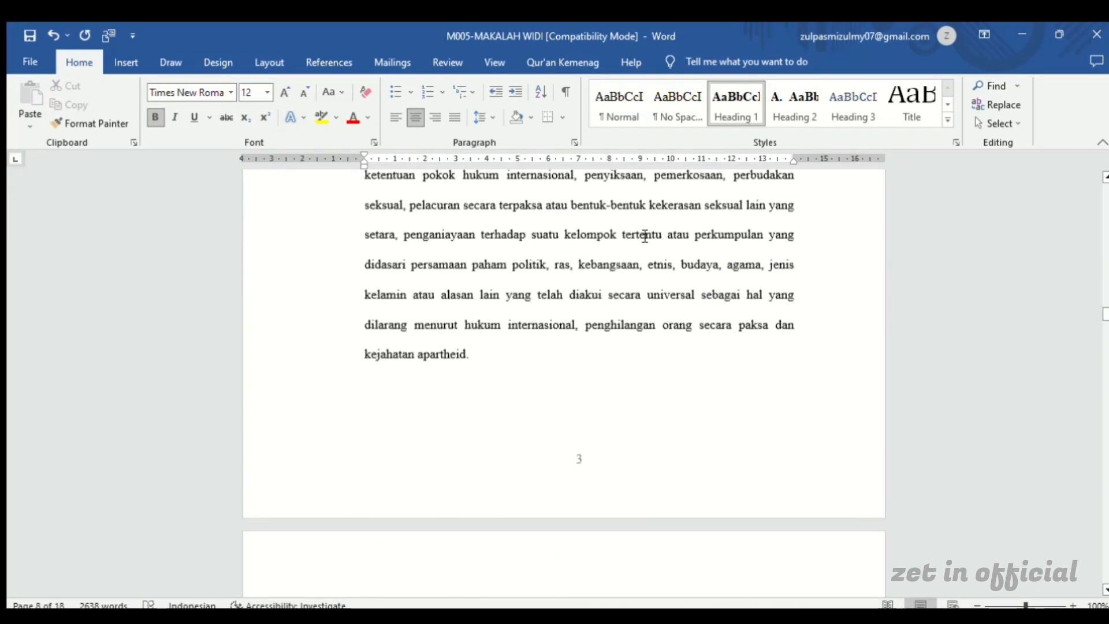
{"action": "scroll", "coordinate": [642, 234], "scroll_direction": "up", "scroll_amount": 10}
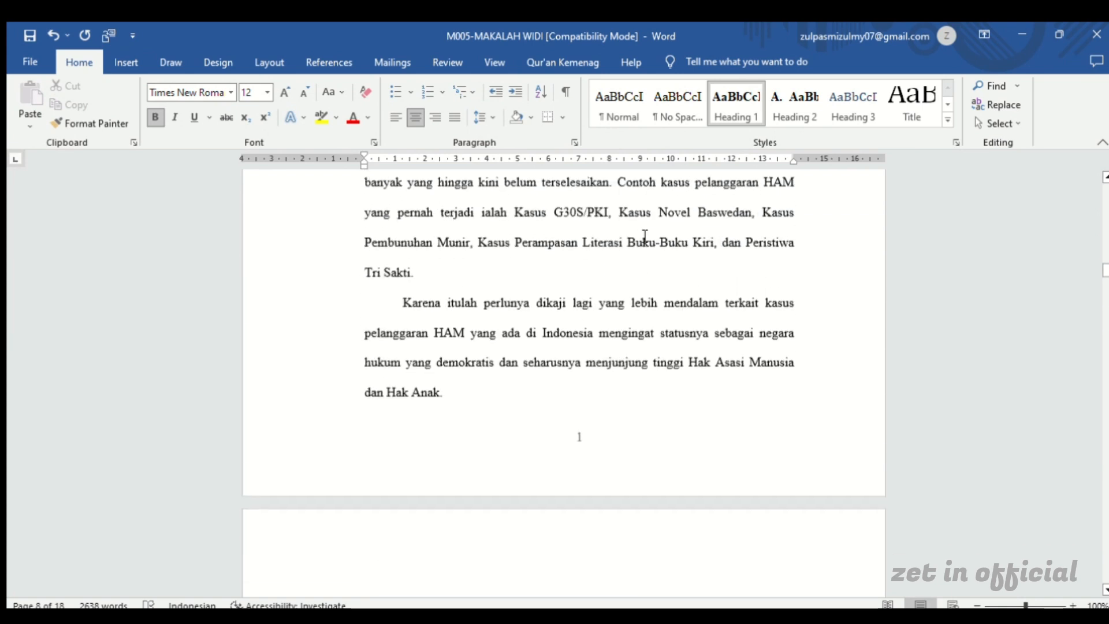
{"action": "scroll", "coordinate": [636, 234], "scroll_direction": "up", "scroll_amount": 6}
{"action": "scroll", "coordinate": [636, 236], "scroll_direction": "down", "scroll_amount": 8}
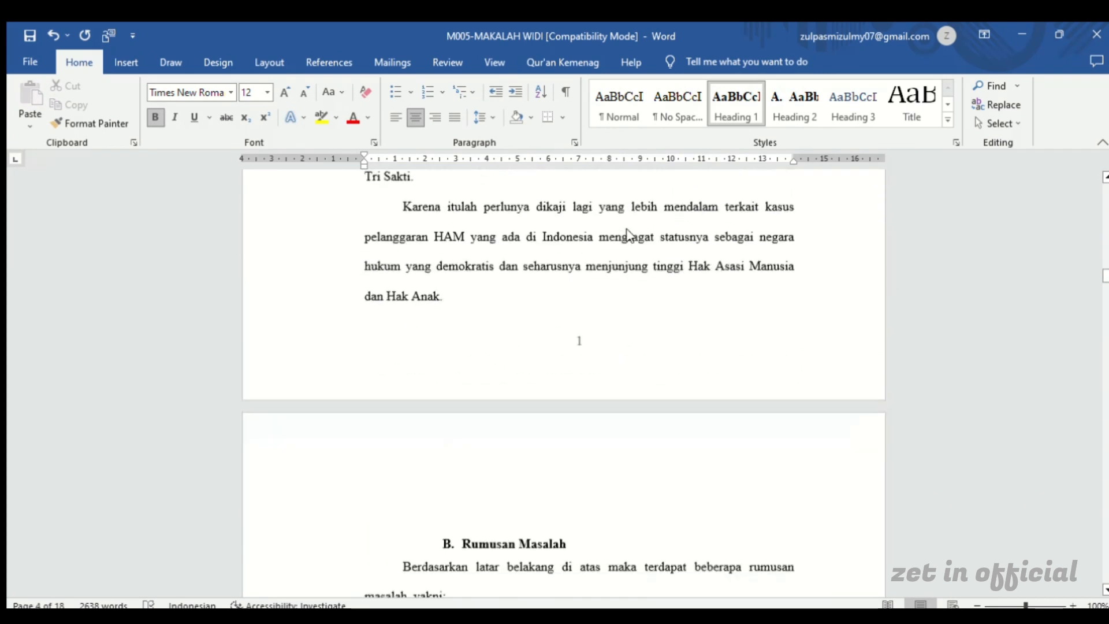
{"action": "scroll", "coordinate": [634, 236], "scroll_direction": "up", "scroll_amount": 3}
{"action": "scroll", "coordinate": [634, 235], "scroll_direction": "up", "scroll_amount": 15}
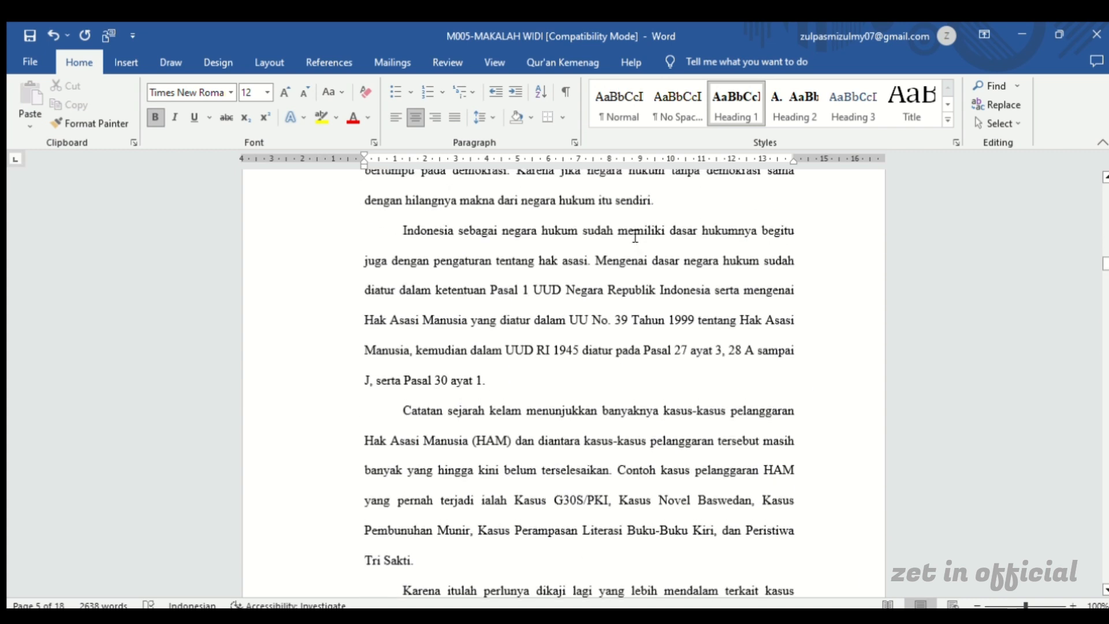
{"action": "scroll", "coordinate": [635, 236], "scroll_direction": "up", "scroll_amount": 3}
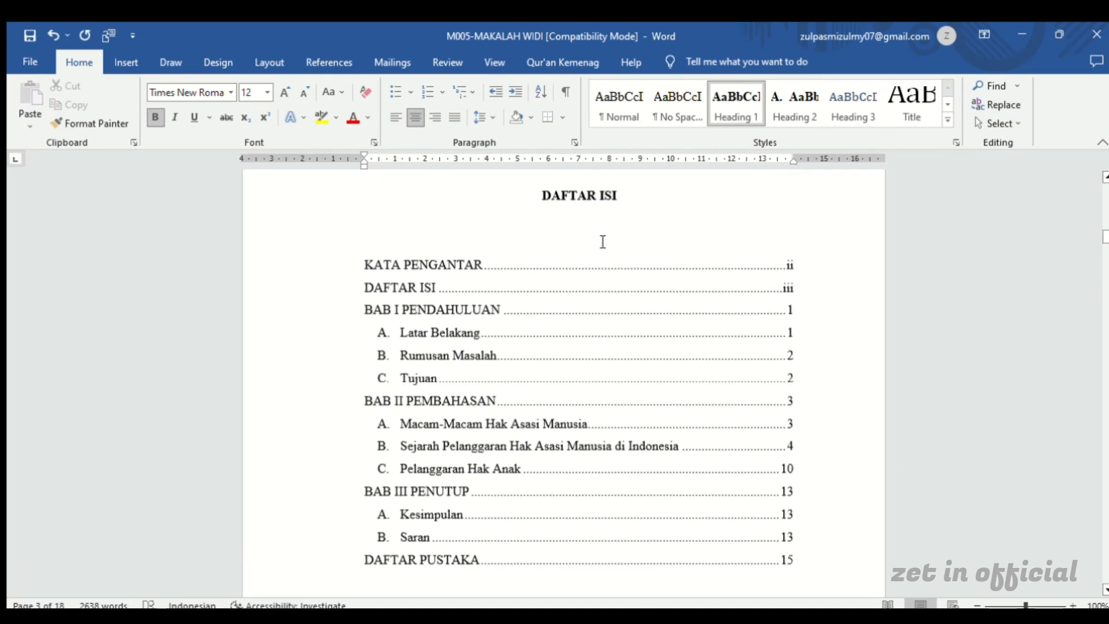
Delete the entire existing table of contents under the DAFTAR ISI title, including its empty frame
{"action": "left_click", "coordinate": [468, 245]}
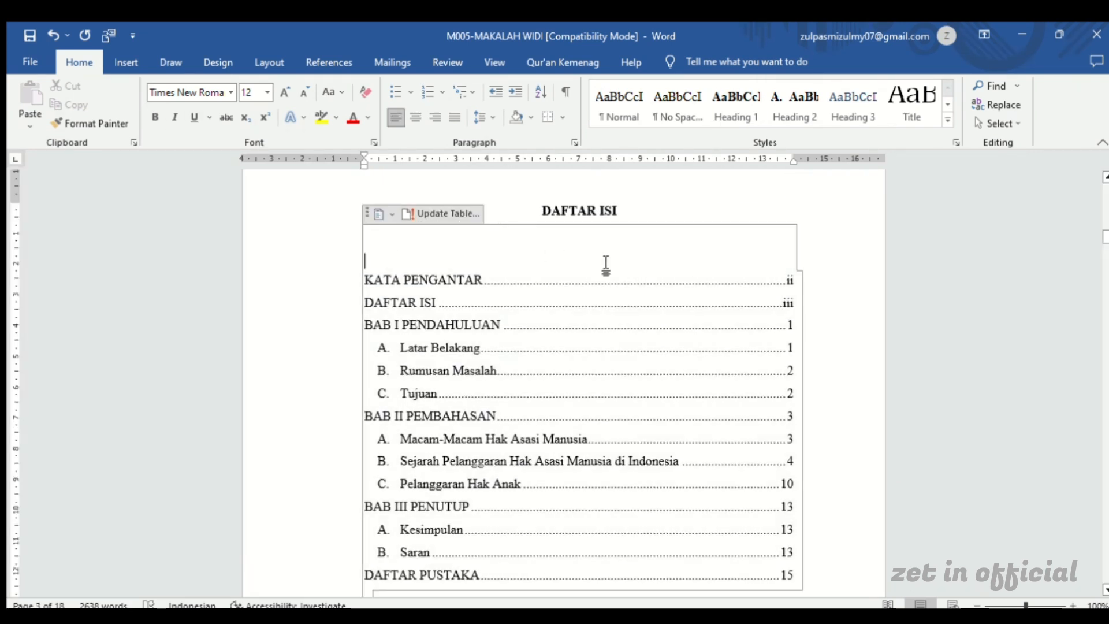
{"action": "scroll", "coordinate": [636, 402], "scroll_direction": "down", "scroll_amount": 3}
{"action": "scroll", "coordinate": [616, 404], "scroll_direction": "down", "scroll_amount": 1}
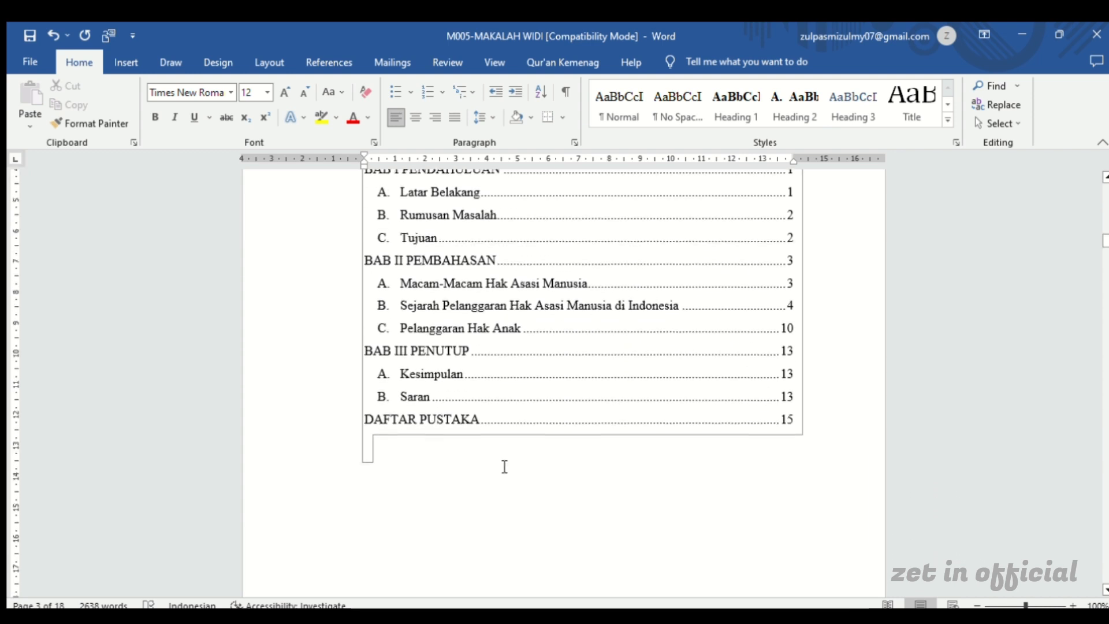
{"action": "left_click", "coordinate": [371, 441]}
{"action": "scroll", "coordinate": [372, 508], "scroll_direction": "up", "scroll_amount": 11}
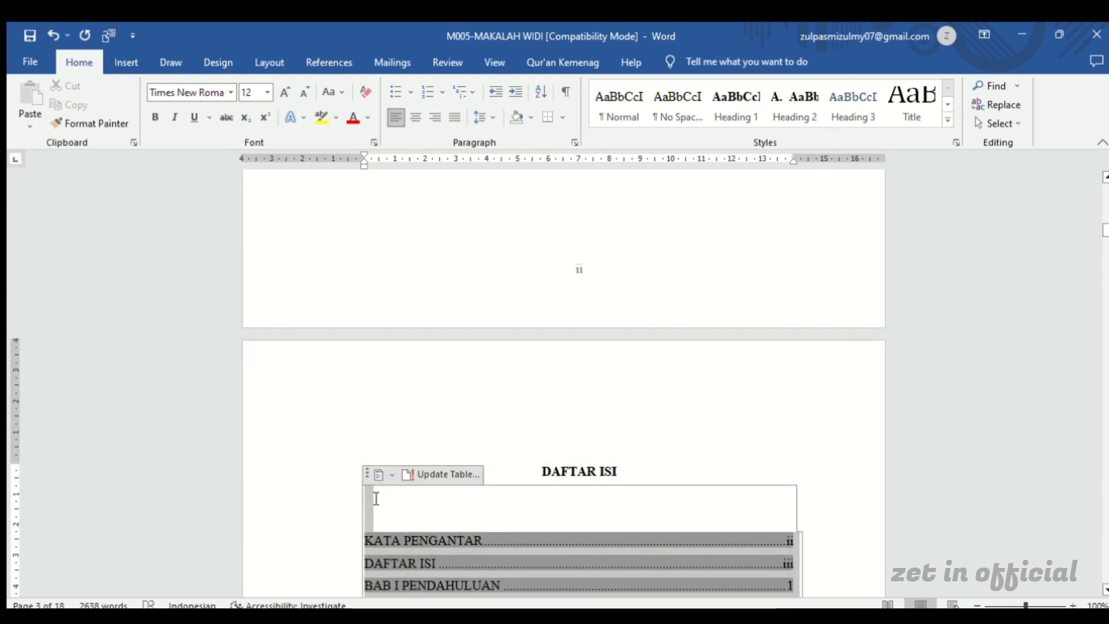
{"action": "left_click", "coordinate": [379, 476]}
{"action": "key", "text": "Delete"}
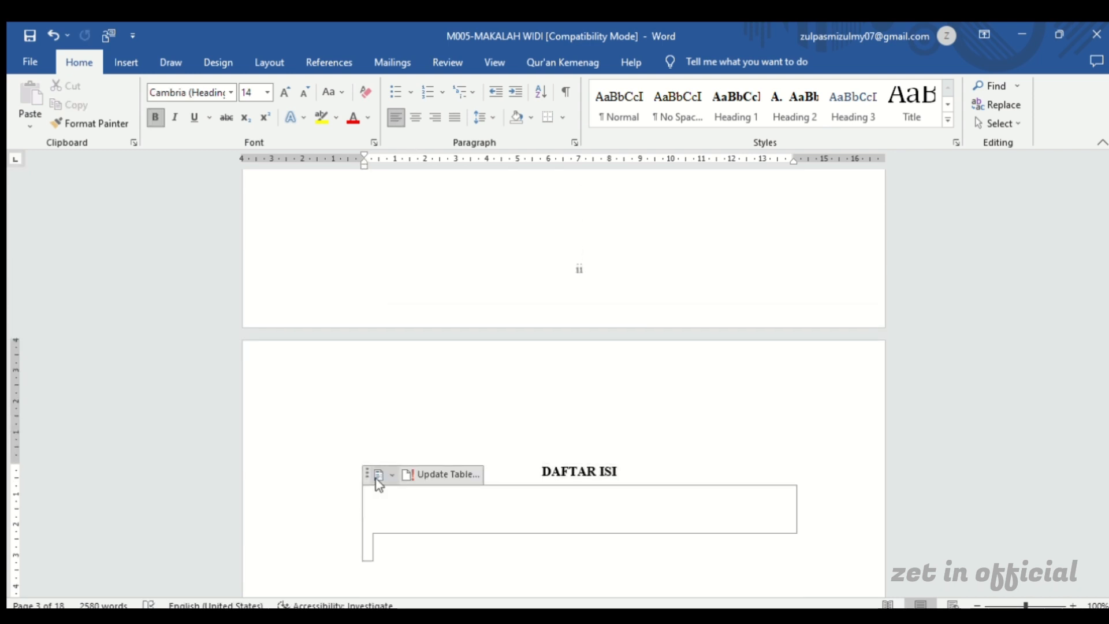
{"action": "key", "text": "Delete"}
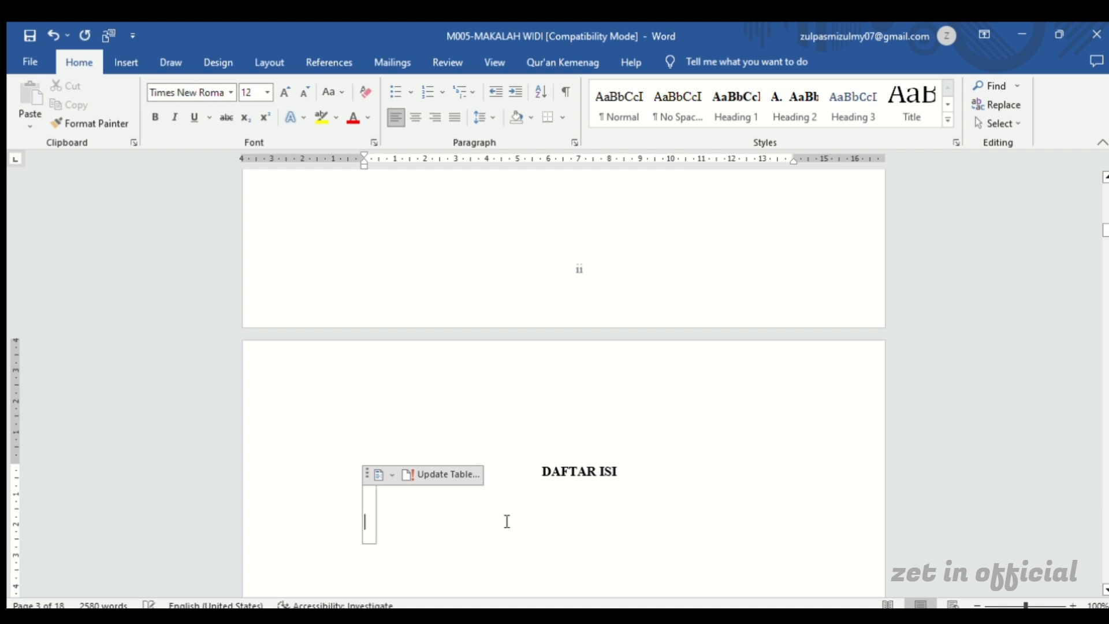
{"action": "key", "text": "Delete"}
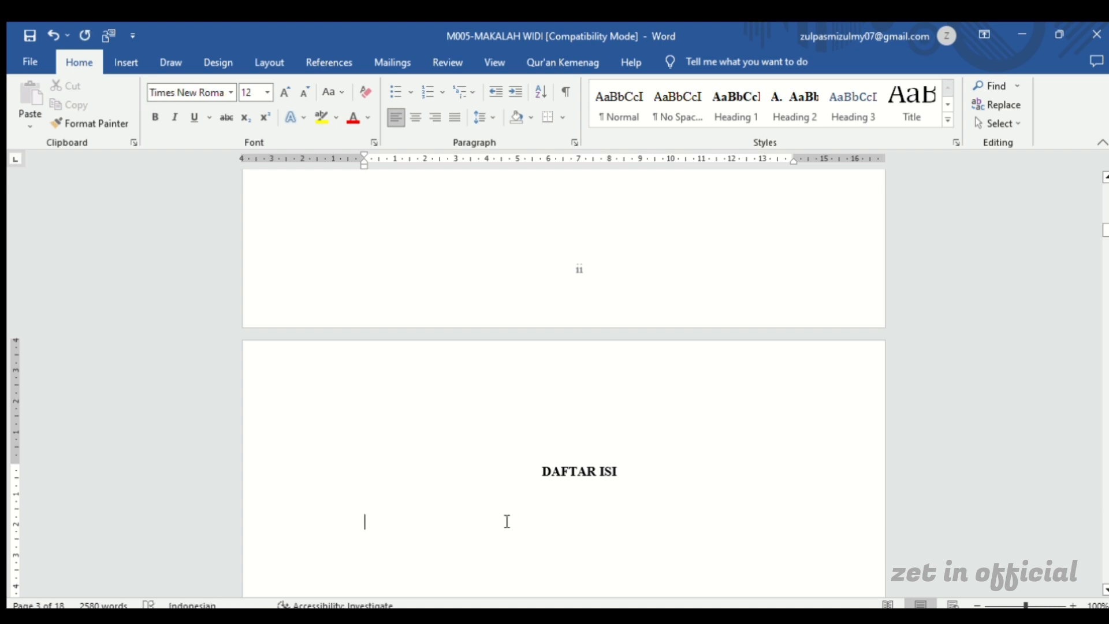
Remove the leftover gap below the DAFTAR ISI title, keeping the insertion point on an empty line directly under it
{"action": "key", "text": "BackSpace"}
{"action": "key", "text": "Return"}
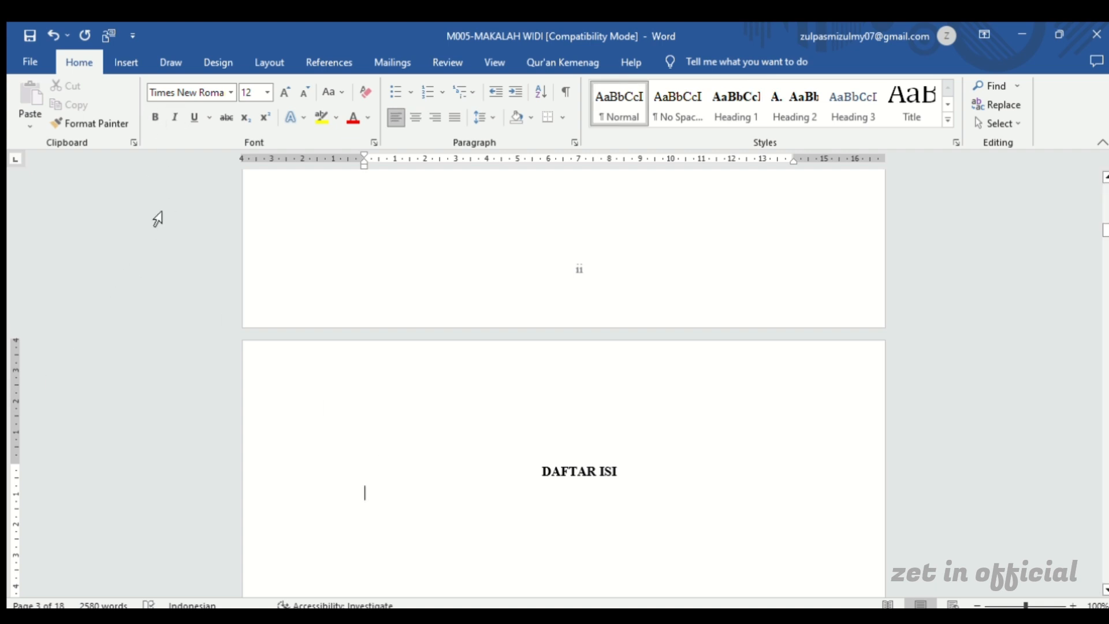
{"action": "scroll", "coordinate": [507, 478], "scroll_direction": "down", "scroll_amount": 12}
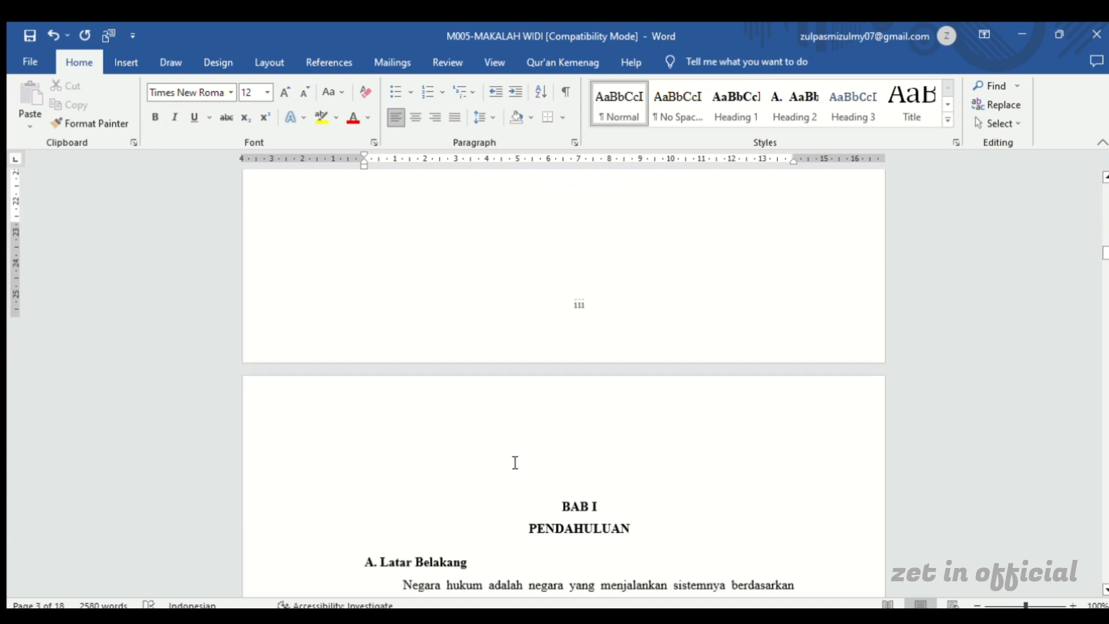
{"action": "scroll", "coordinate": [508, 464], "scroll_direction": "up", "scroll_amount": 2}
{"action": "scroll", "coordinate": [508, 462], "scroll_direction": "up", "scroll_amount": 10}
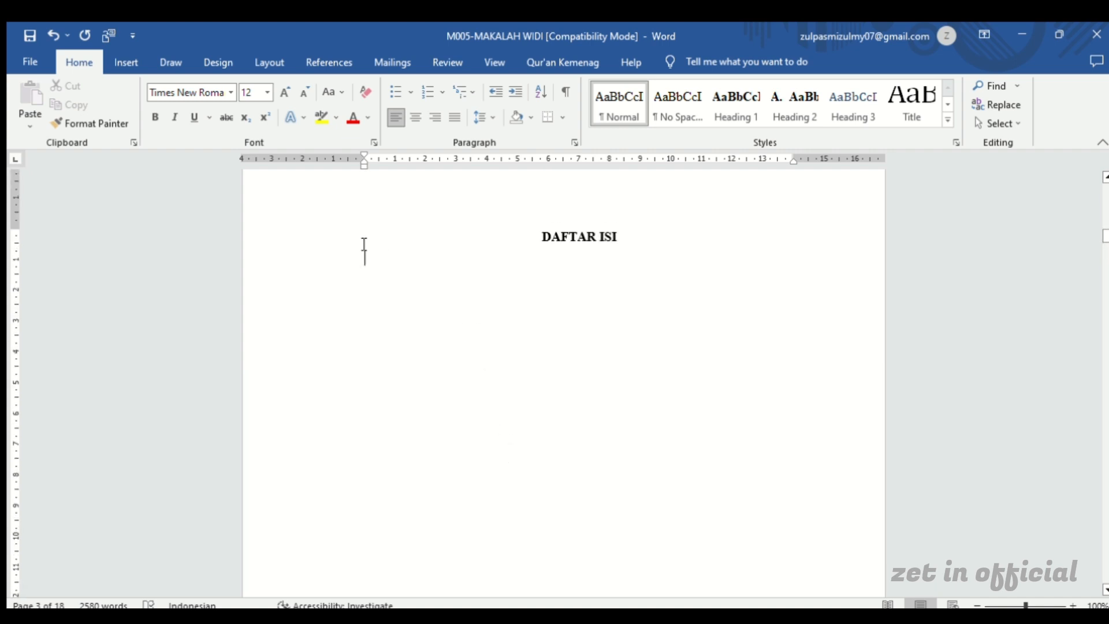
Insert an automatic table of contents below the DAFTAR ISI title and delete its Contents heading
{"action": "left_click", "coordinate": [306, 52]}
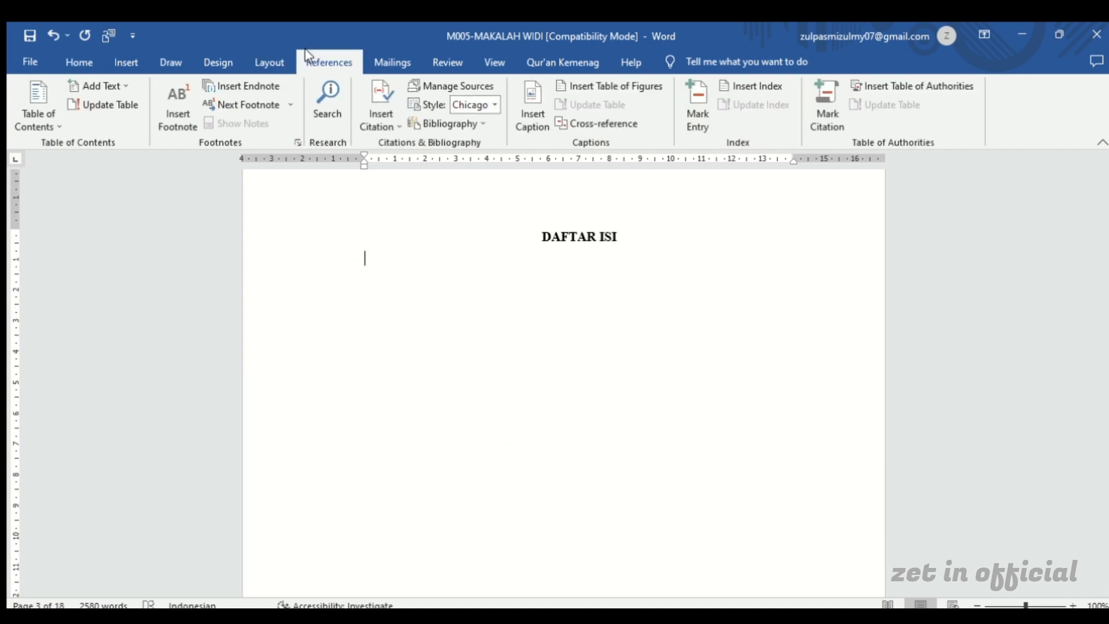
{"action": "left_click", "coordinate": [55, 122]}
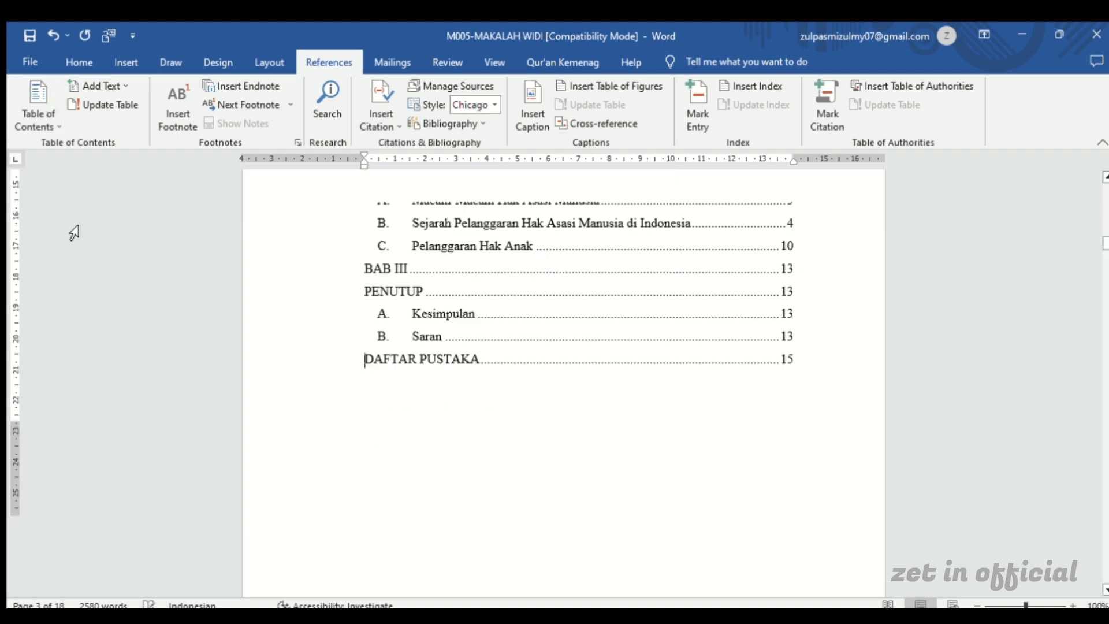
{"action": "scroll", "coordinate": [262, 269], "scroll_direction": "up", "scroll_amount": 4}
{"action": "scroll", "coordinate": [260, 273], "scroll_direction": "up", "scroll_amount": 8}
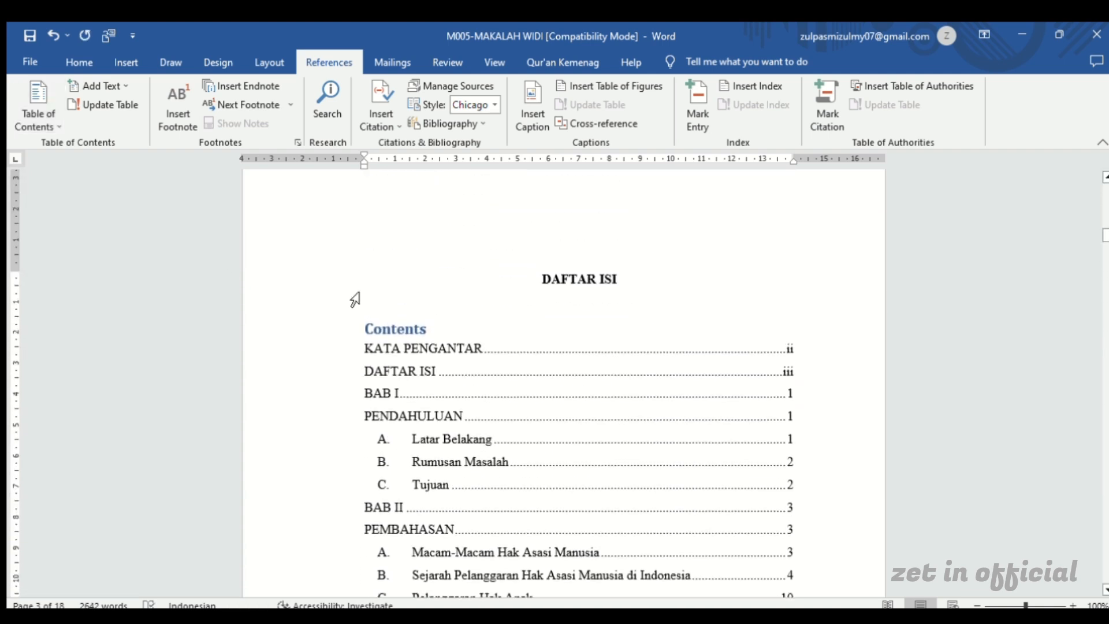
{"action": "left_click_drag", "start_coordinate": [429, 331], "coordinate": [361, 333]}
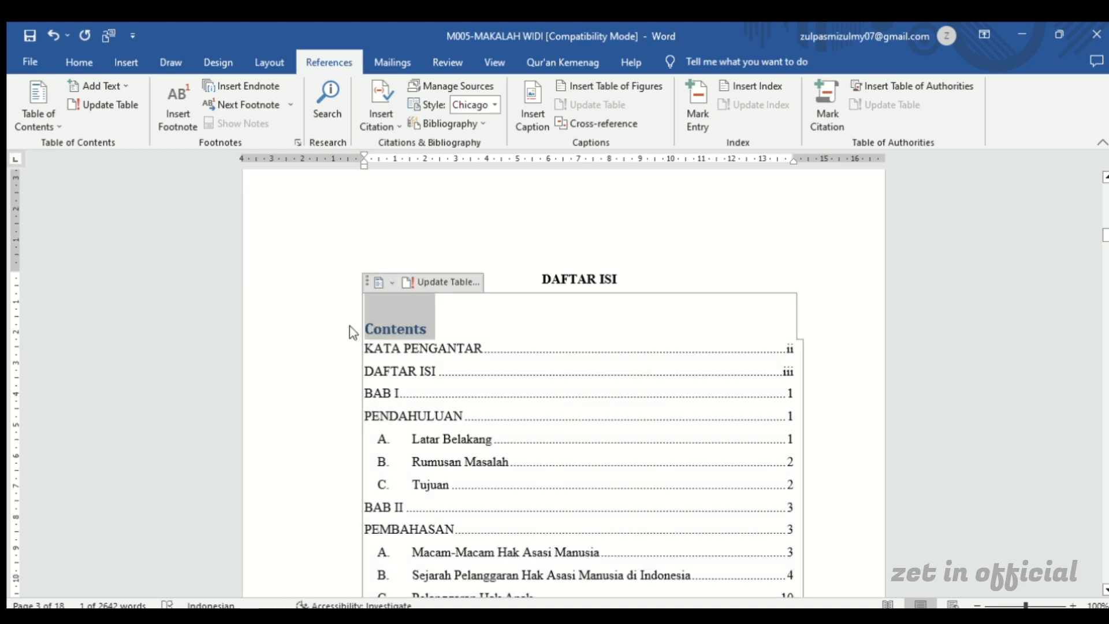
{"action": "key", "text": "Delete"}
Review the generated entries and page numbers from KATA PENGANTAR to DAFTAR PUSTAKA, and look through the chapter pages that follow
{"action": "scroll", "coordinate": [691, 415], "scroll_direction": "down", "scroll_amount": 4}
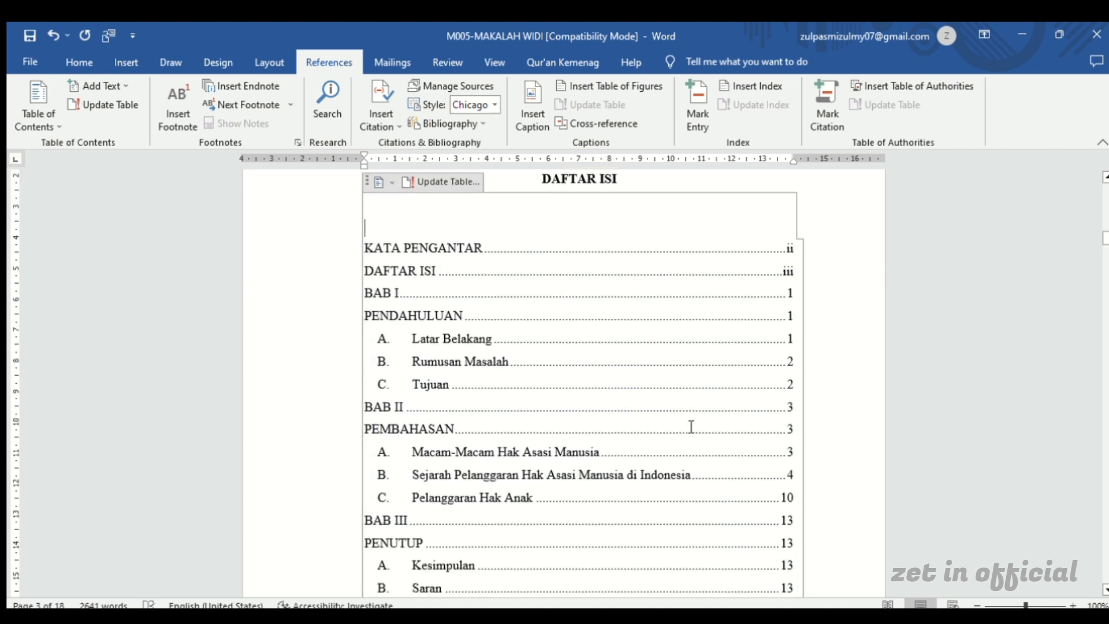
{"action": "scroll", "coordinate": [692, 426], "scroll_direction": "down", "scroll_amount": 1}
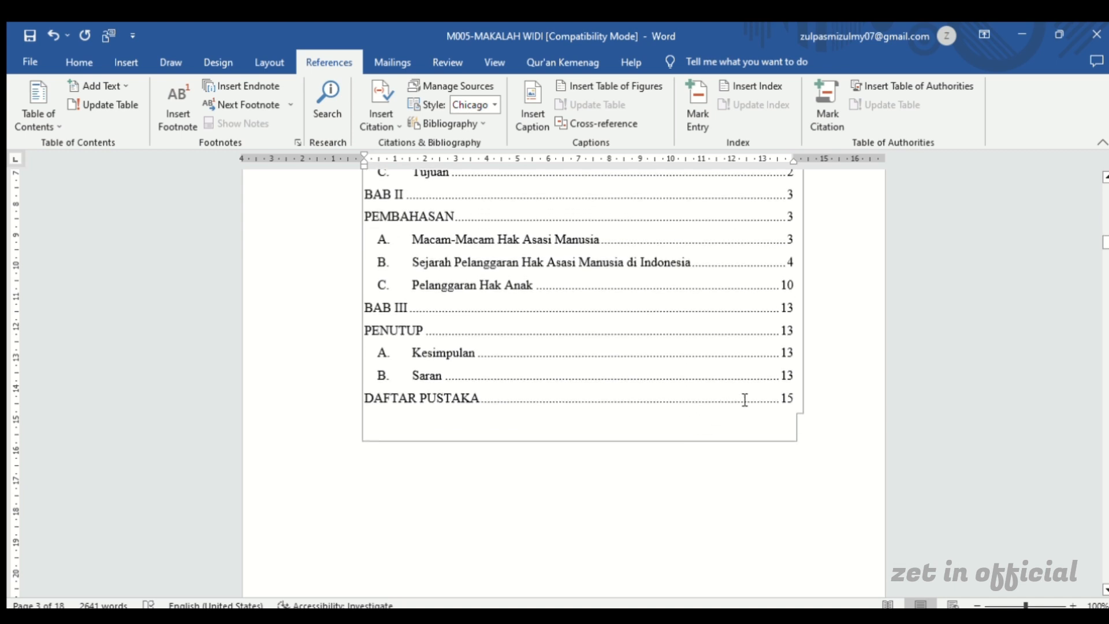
{"action": "left_click", "coordinate": [428, 465]}
{"action": "scroll", "coordinate": [428, 465], "scroll_direction": "up", "scroll_amount": 2}
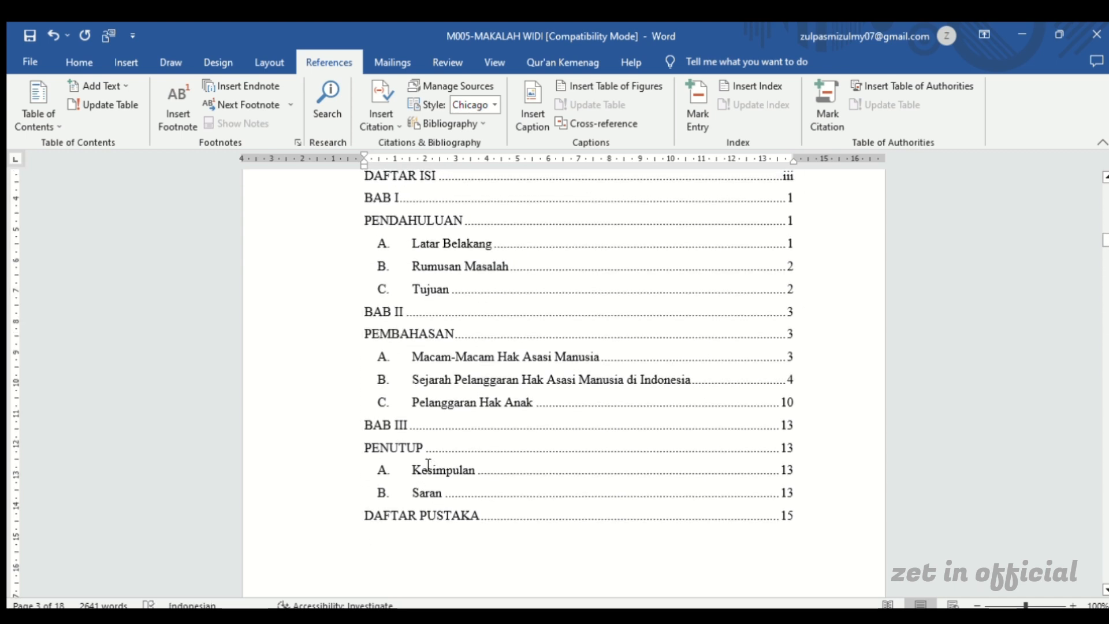
{"action": "scroll", "coordinate": [428, 465], "scroll_direction": "up", "scroll_amount": 2}
{"action": "scroll", "coordinate": [453, 417], "scroll_direction": "down", "scroll_amount": 3}
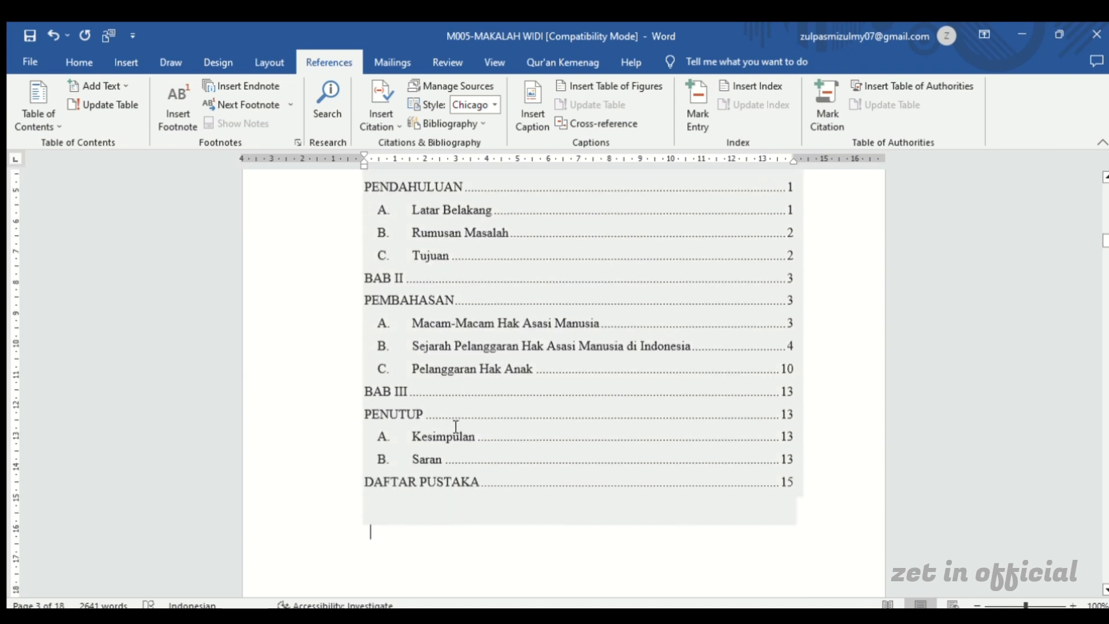
{"action": "scroll", "coordinate": [452, 430], "scroll_direction": "down", "scroll_amount": 2}
{"action": "scroll", "coordinate": [451, 431], "scroll_direction": "down", "scroll_amount": 1}
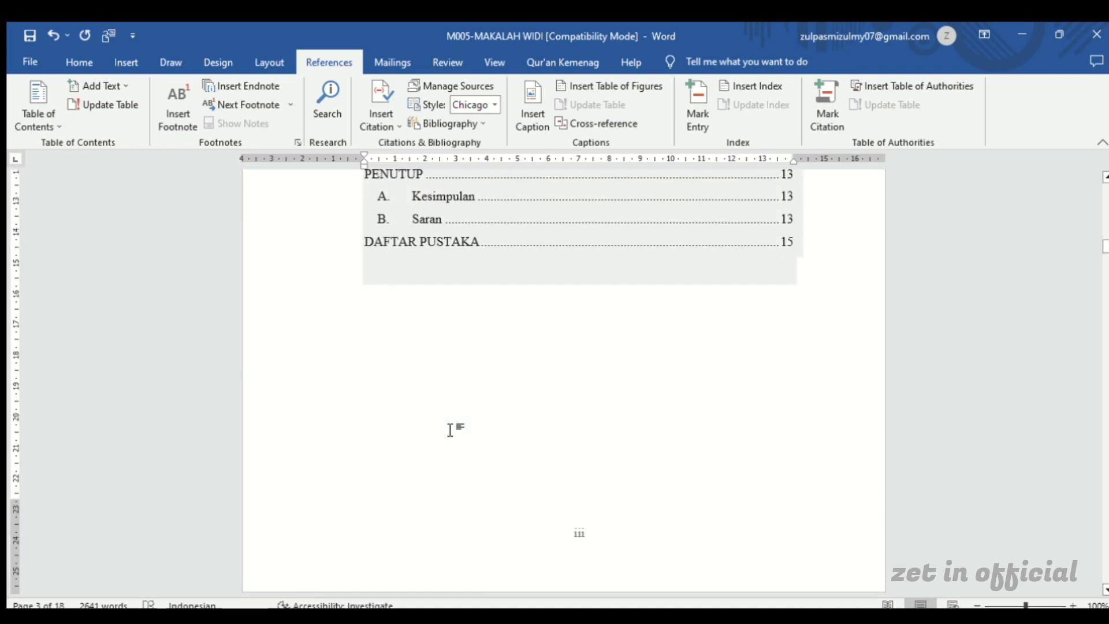
{"action": "scroll", "coordinate": [450, 430], "scroll_direction": "up", "scroll_amount": 1}
{"action": "scroll", "coordinate": [450, 429], "scroll_direction": "down", "scroll_amount": 1}
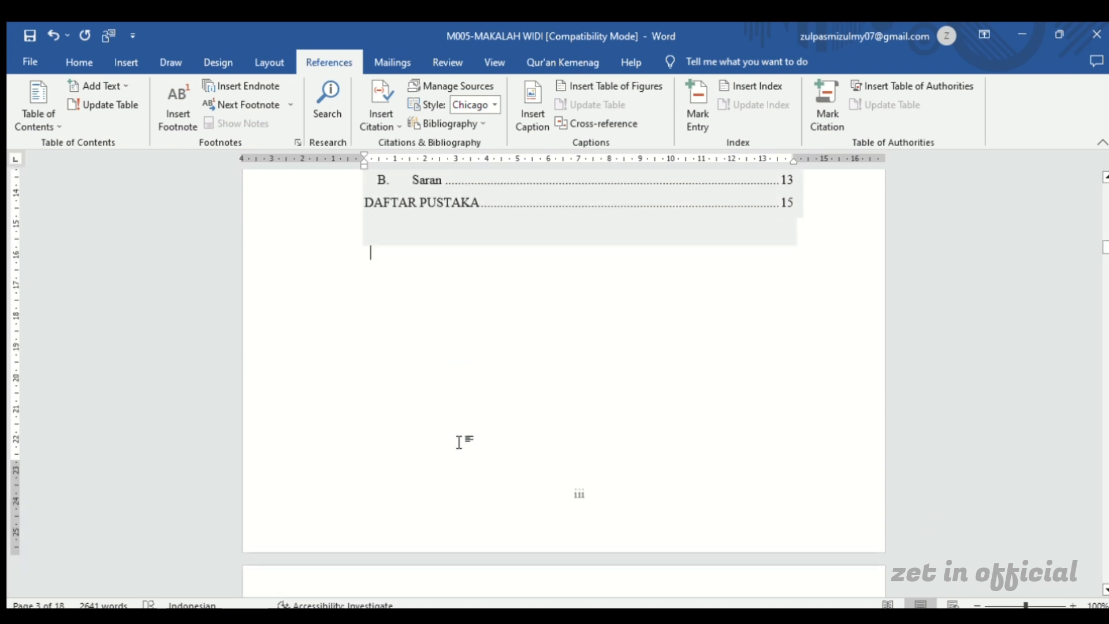
{"action": "scroll", "coordinate": [460, 440], "scroll_direction": "up", "scroll_amount": 8}
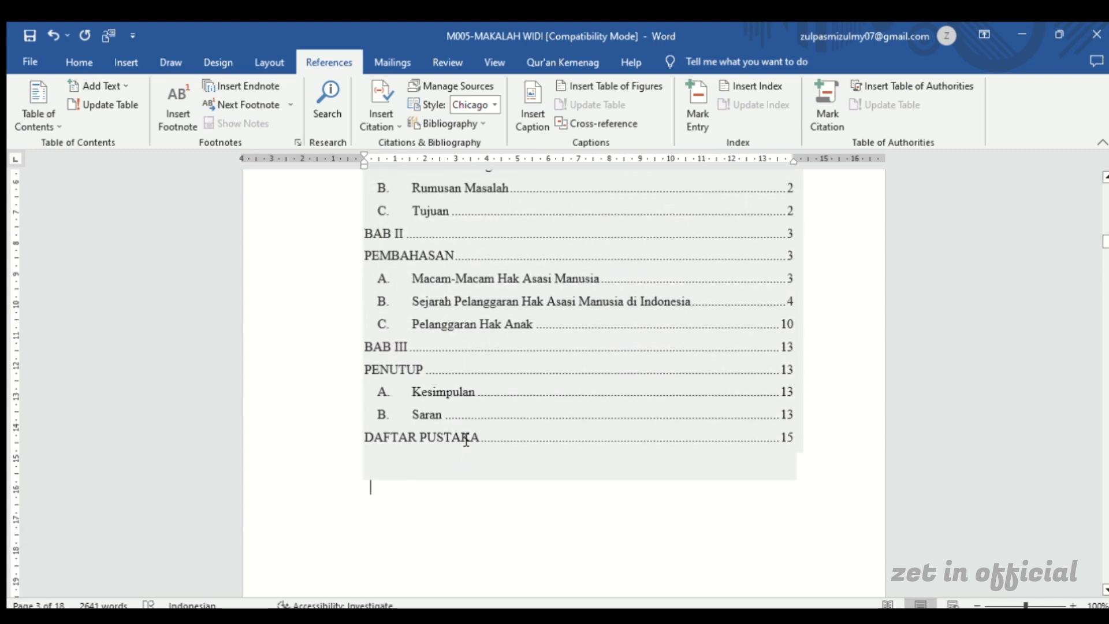
{"action": "scroll", "coordinate": [466, 440], "scroll_direction": "up", "scroll_amount": 2}
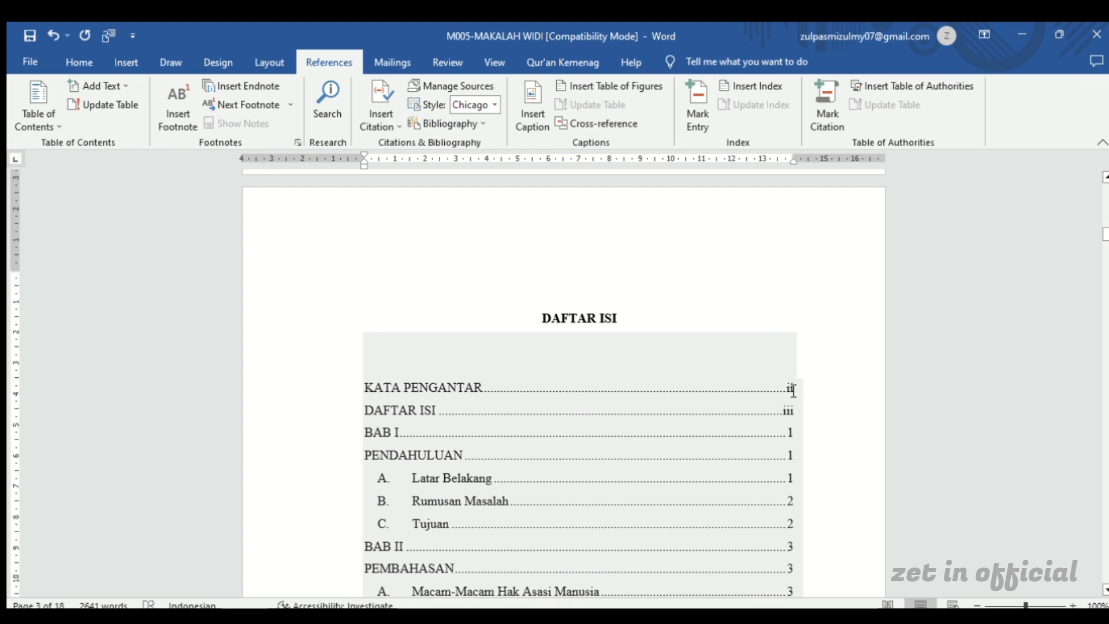
{"action": "scroll", "coordinate": [791, 390], "scroll_direction": "down", "scroll_amount": 3}
{"action": "scroll", "coordinate": [792, 393], "scroll_direction": "down", "scroll_amount": 15}
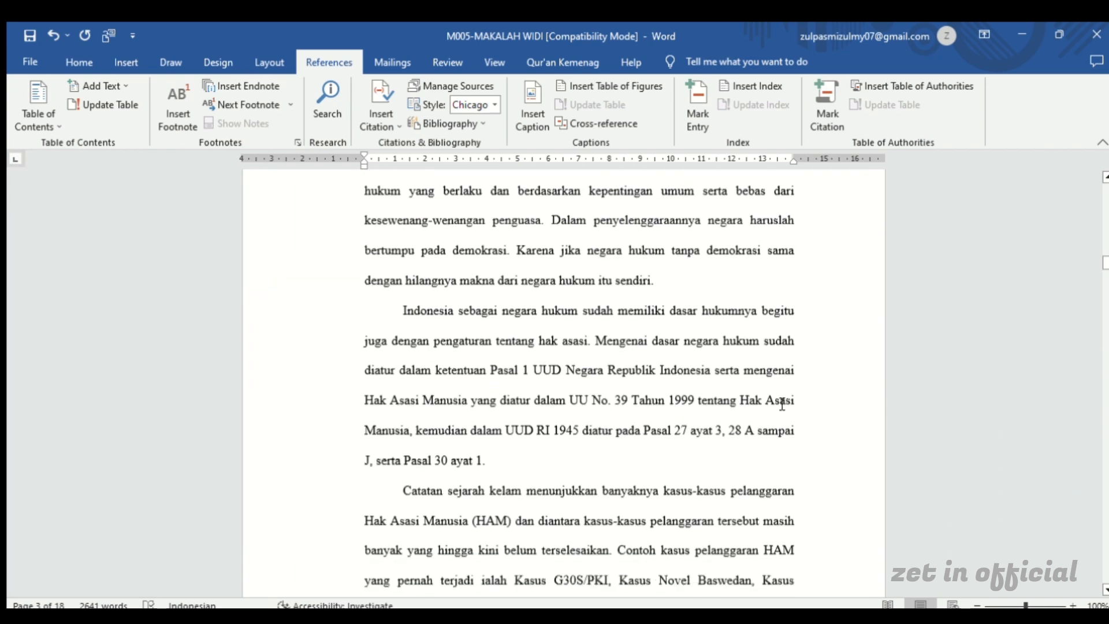
{"action": "scroll", "coordinate": [775, 406], "scroll_direction": "down", "scroll_amount": 3}
{"action": "scroll", "coordinate": [606, 379], "scroll_direction": "up", "scroll_amount": 11}
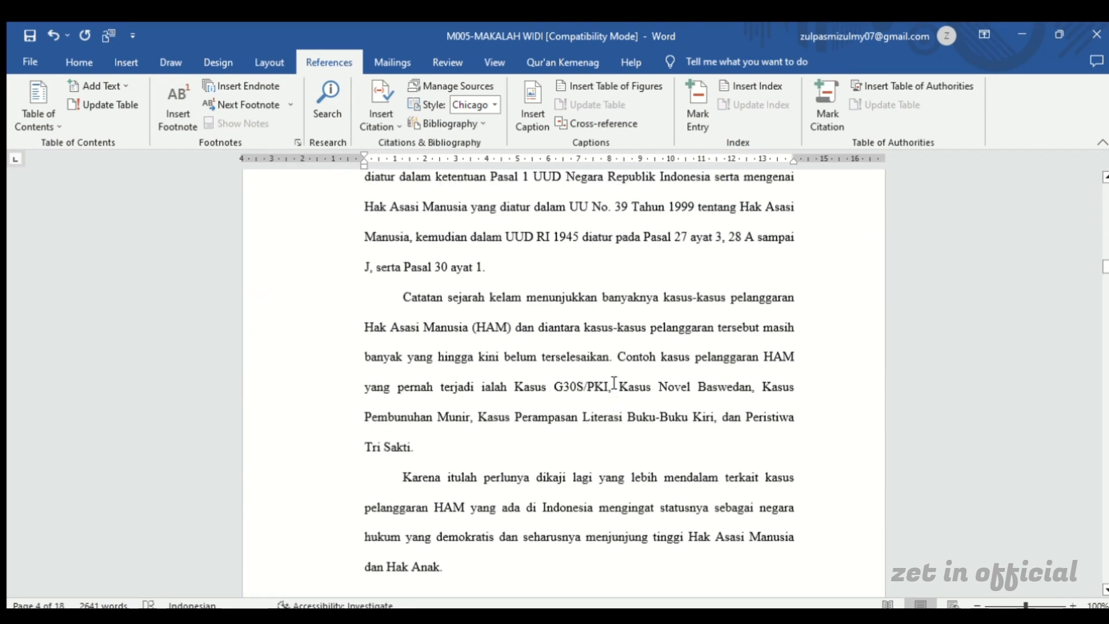
{"action": "scroll", "coordinate": [614, 382], "scroll_direction": "up", "scroll_amount": 10}
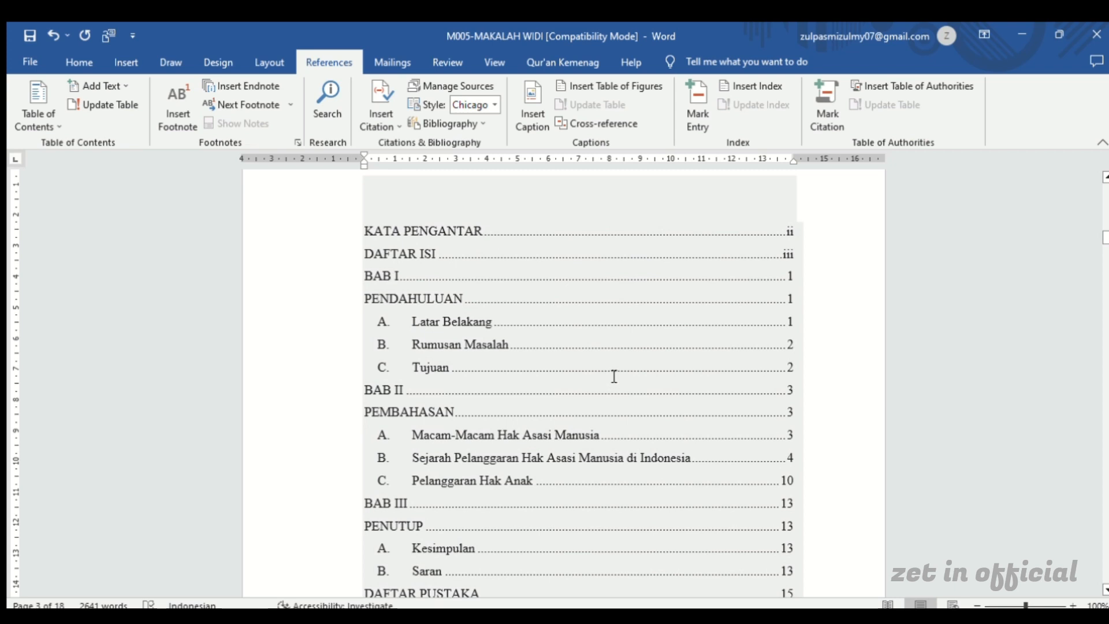
{"action": "scroll", "coordinate": [614, 377], "scroll_direction": "up", "scroll_amount": 1}
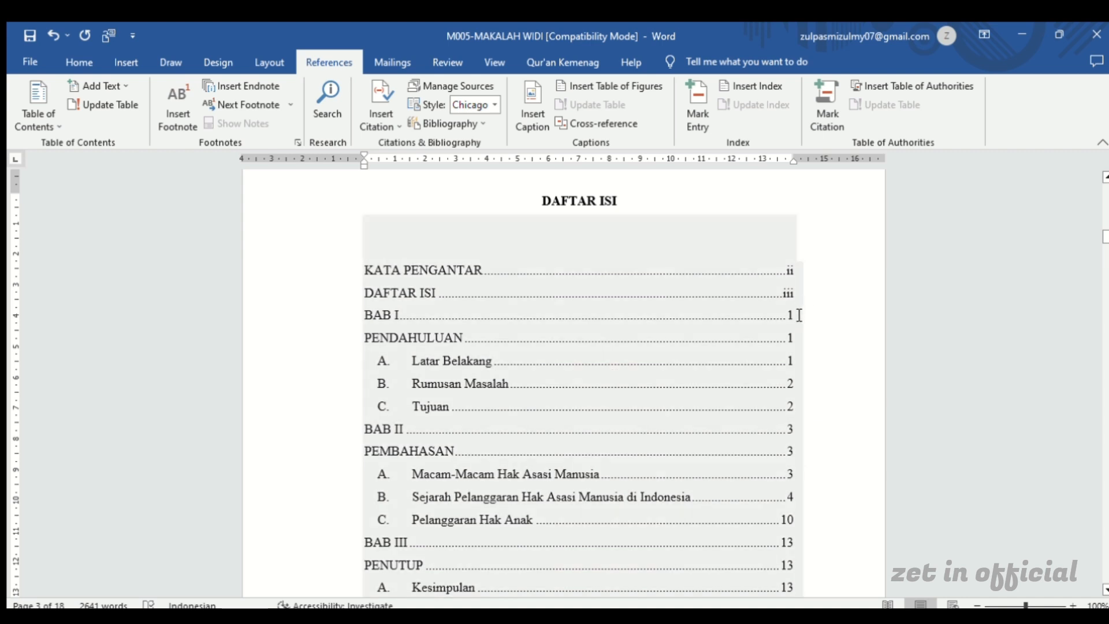
Merge the separate BAB I and PENDAHULUAN entries in the table of contents into one line reading BAB I PENDAHULUAN
{"action": "left_click_drag", "start_coordinate": [800, 316], "coordinate": [506, 323]}
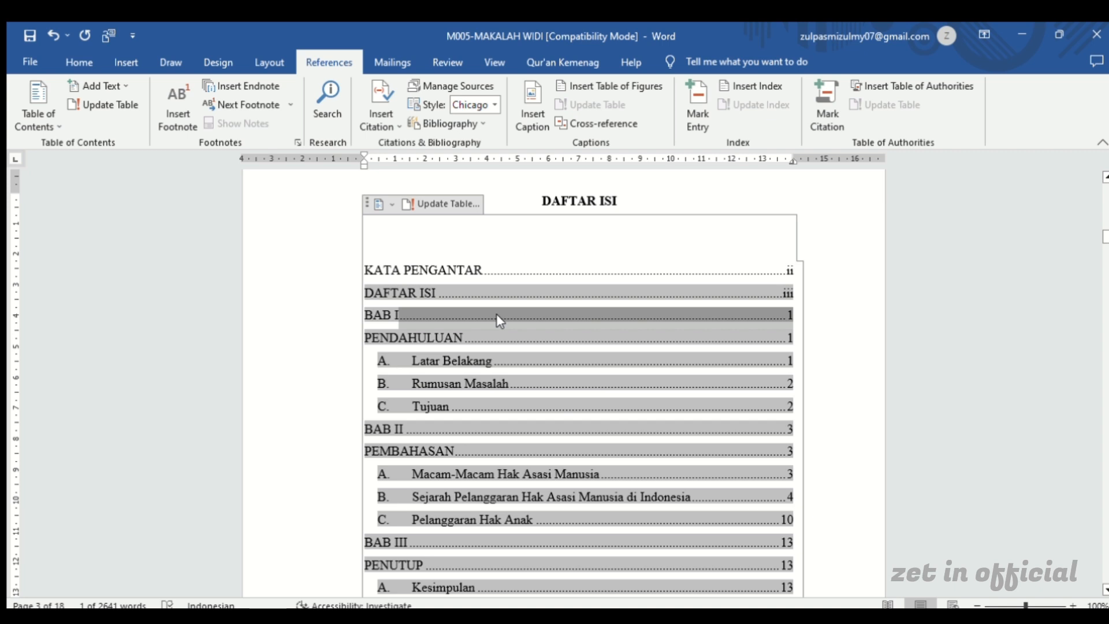
{"action": "key", "text": "Delete"}
{"action": "key", "text": "Delete"}
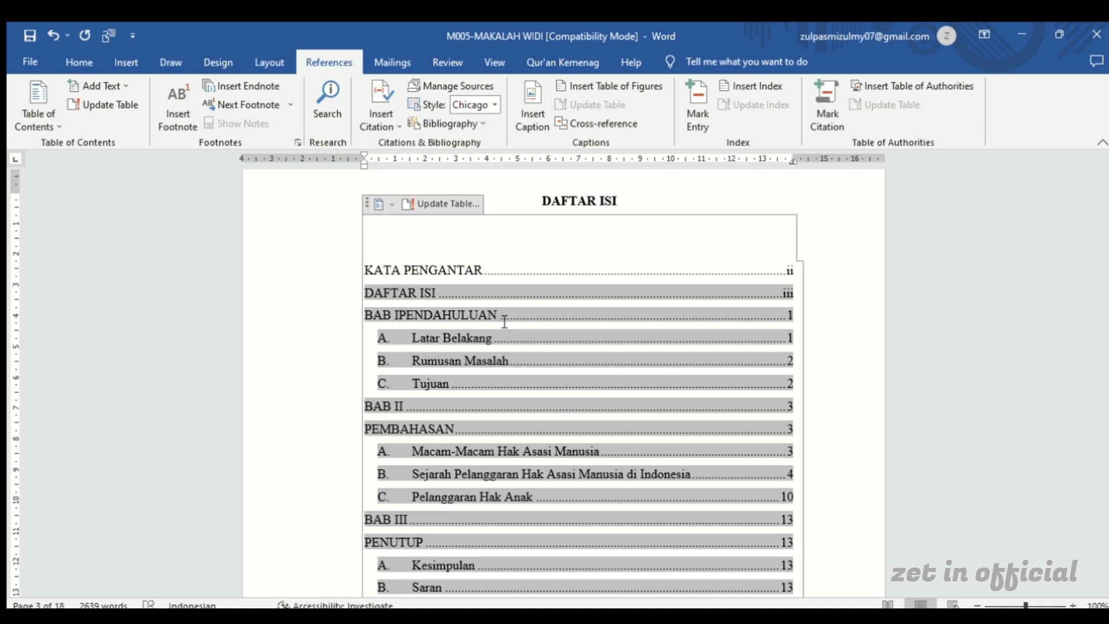
{"action": "left_click", "coordinate": [401, 315]}
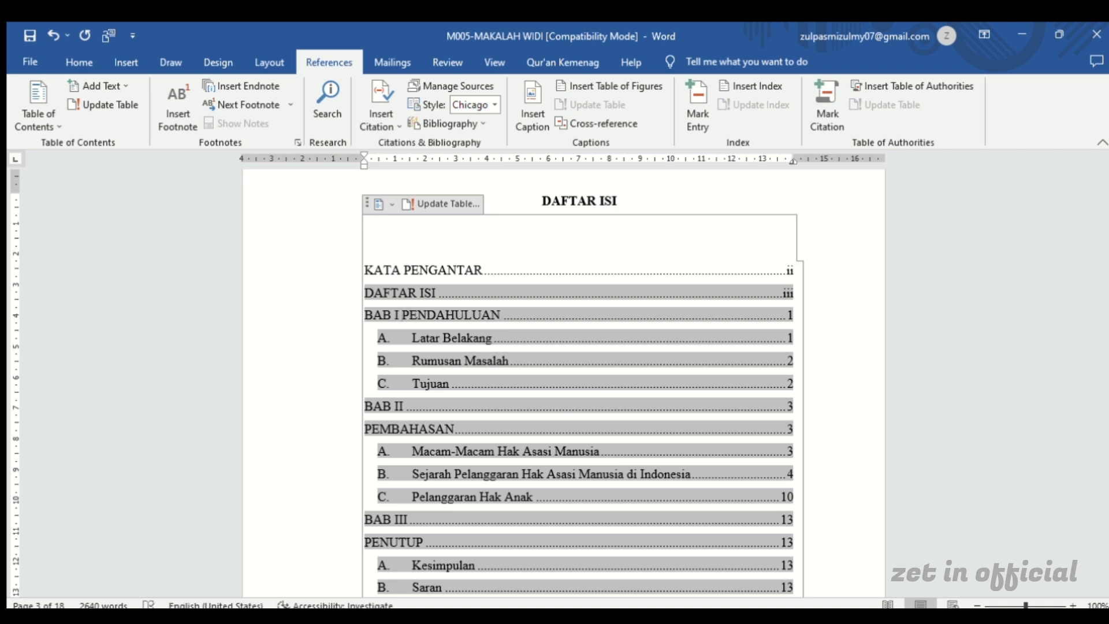
Merge the BAB II and PEMBAHASAN entries into one table of contents line reading BAB II PEMBAHASAN
{"action": "left_click_drag", "start_coordinate": [794, 398], "coordinate": [446, 398]}
{"action": "left_click", "coordinate": [794, 406]}
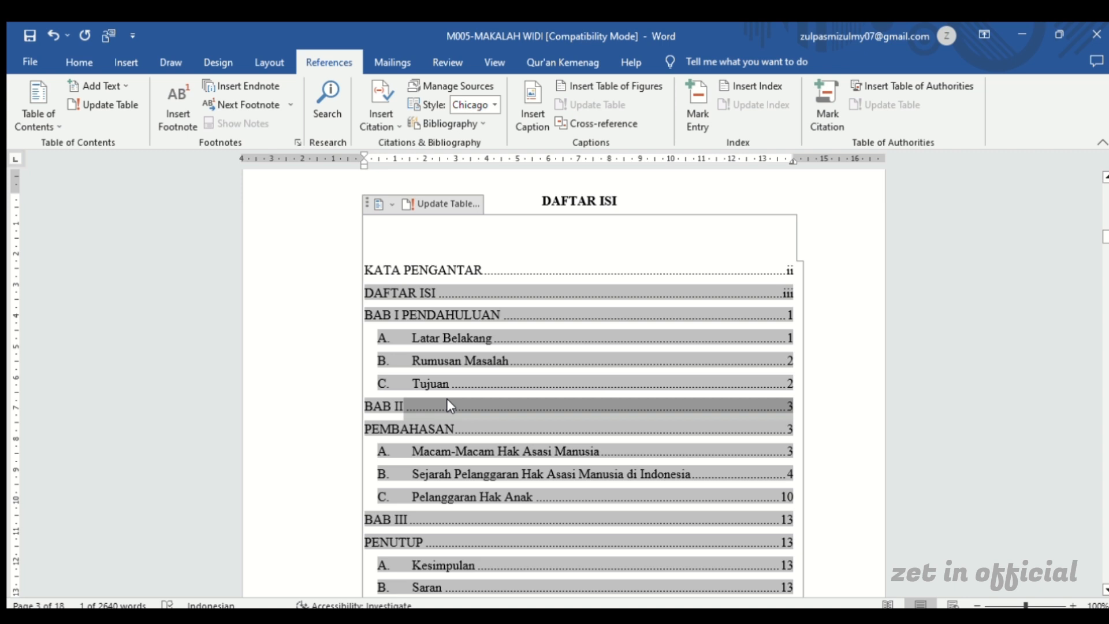
{"action": "key", "text": "BackSpace"}
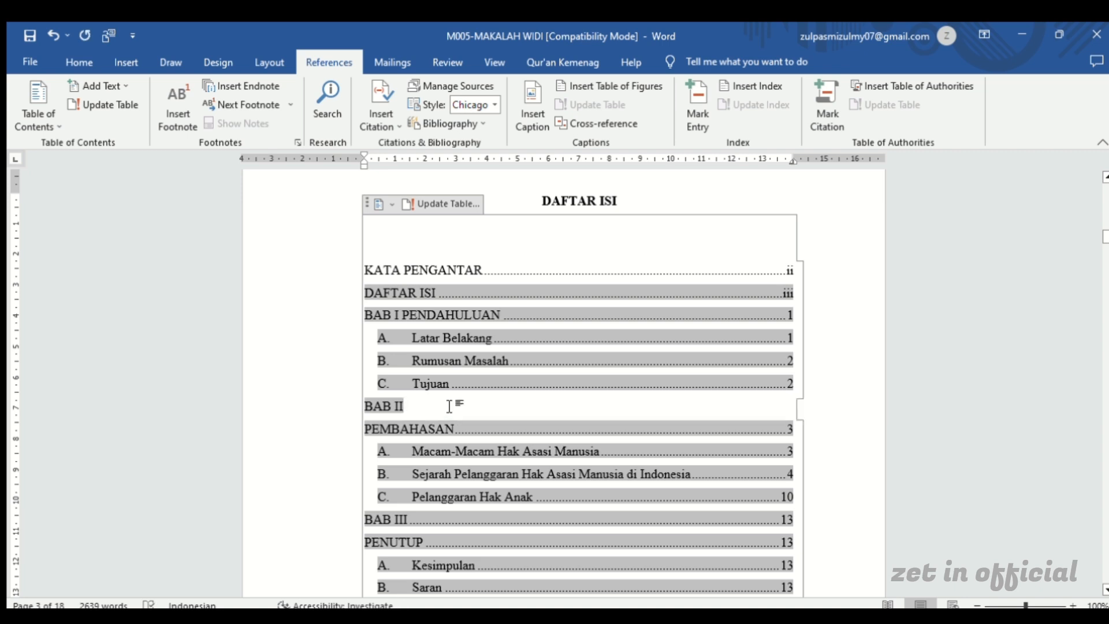
{"action": "key", "text": "Delete"}
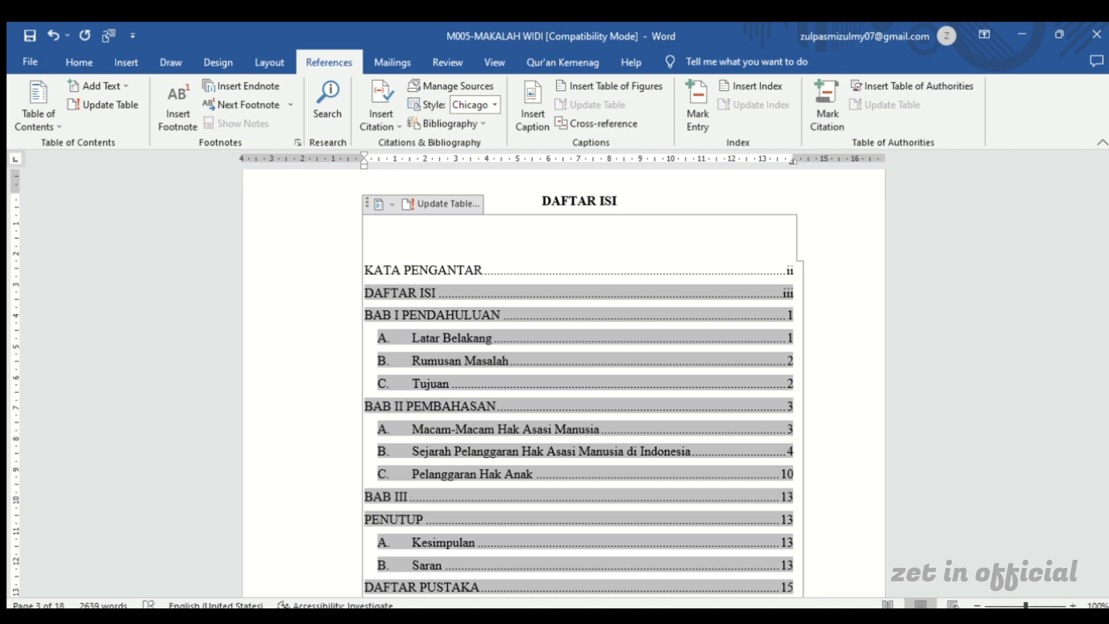
Merge the BAB III and PENUTUP entries into one table of contents line reading BAB III PENUTUP
{"action": "scroll", "coordinate": [528, 431], "scroll_direction": "down", "scroll_amount": 3}
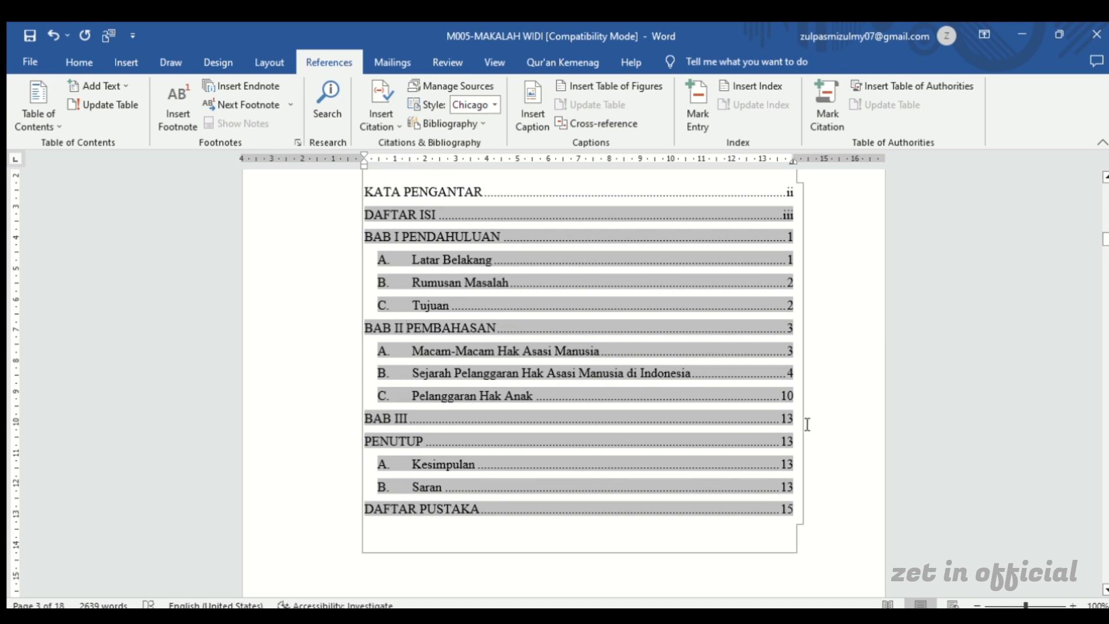
{"action": "left_click_drag", "start_coordinate": [797, 417], "coordinate": [566, 430]}
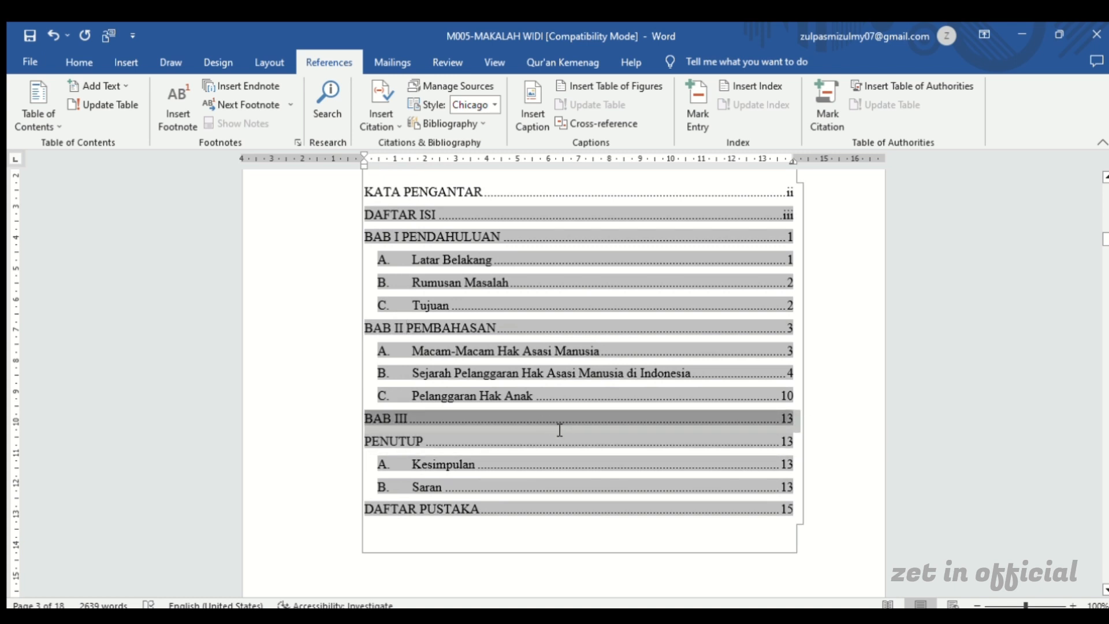
{"action": "left_click", "coordinate": [799, 425]}
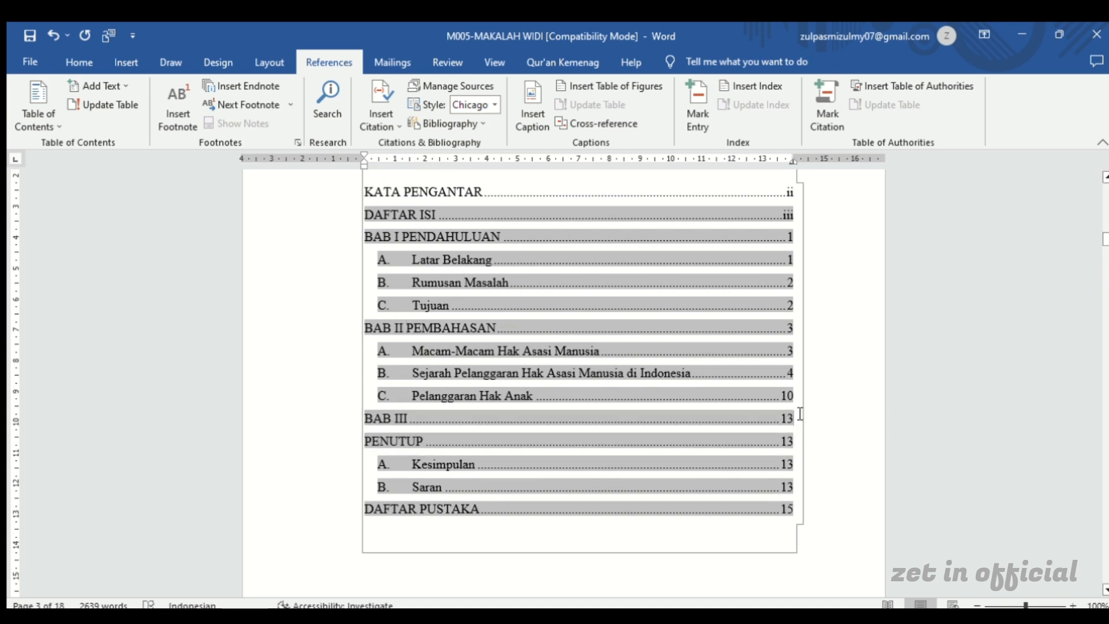
{"action": "left_click_drag", "start_coordinate": [796, 416], "coordinate": [538, 415]}
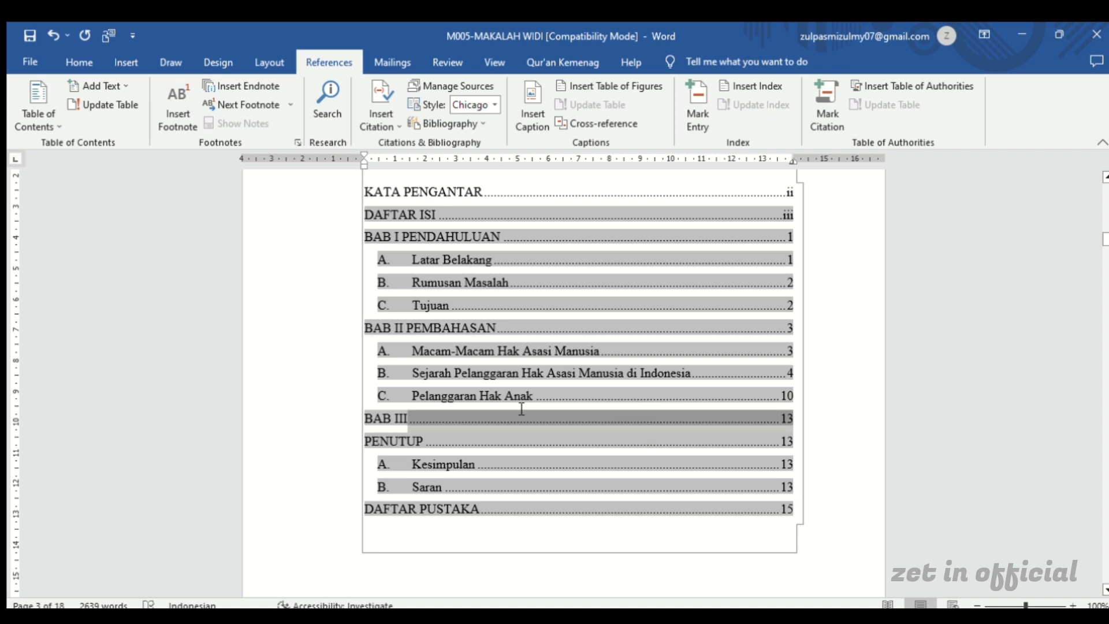
{"action": "key", "text": "BackSpace"}
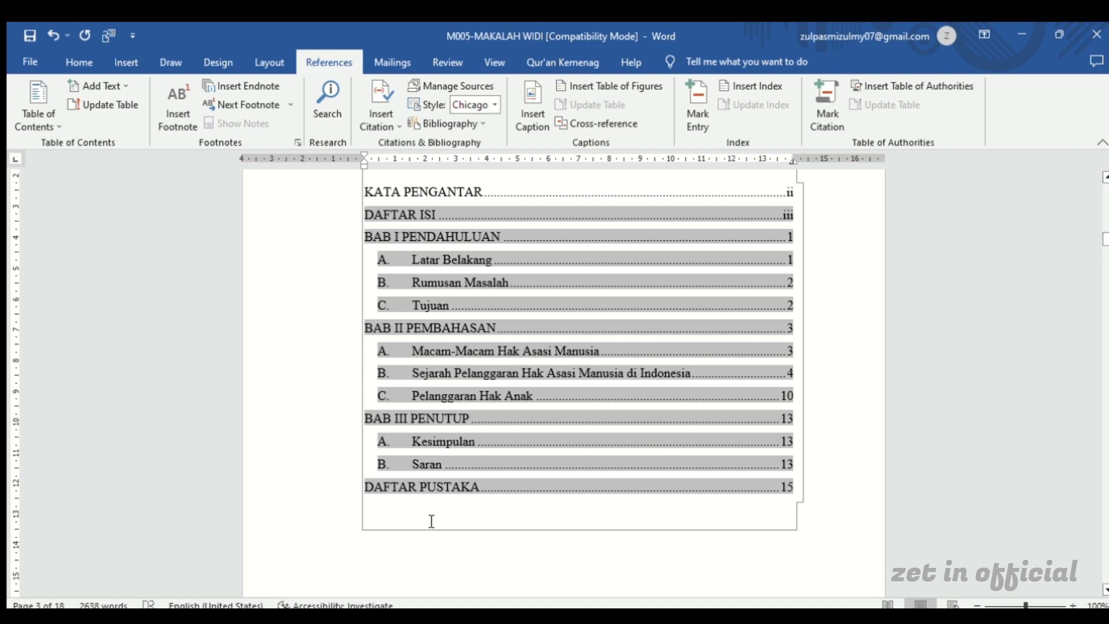
Review the edited table of contents from the DAFTAR ISI title down to the DAFTAR PUSTAKA entry, along with the available heading styles
{"action": "left_click", "coordinate": [385, 565]}
{"action": "scroll", "coordinate": [619, 292], "scroll_direction": "up", "scroll_amount": 2}
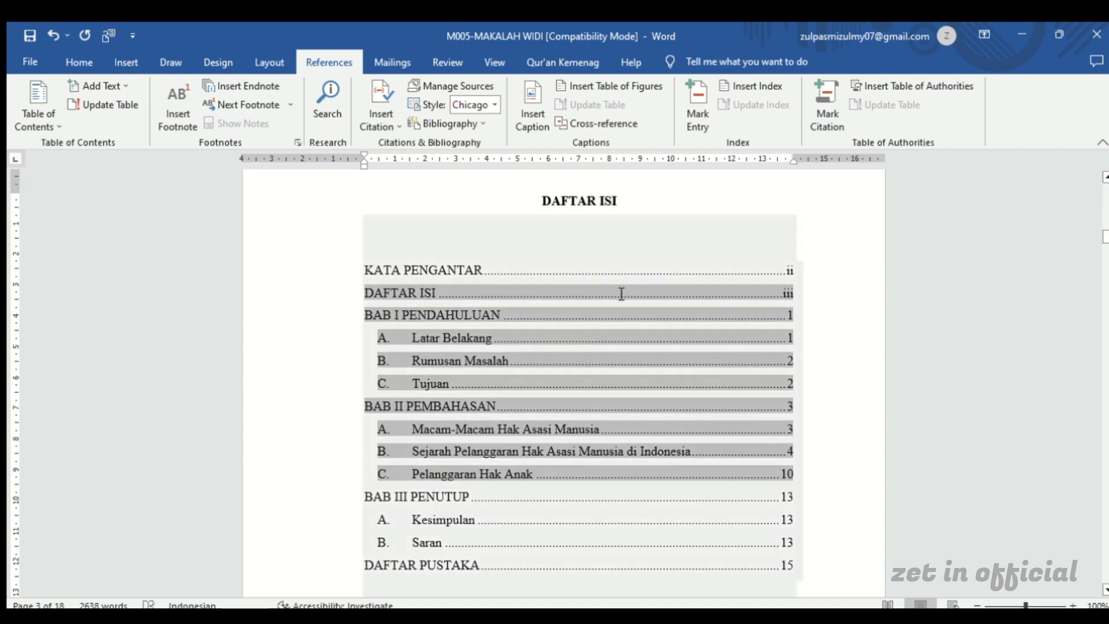
{"action": "left_click", "coordinate": [655, 194]}
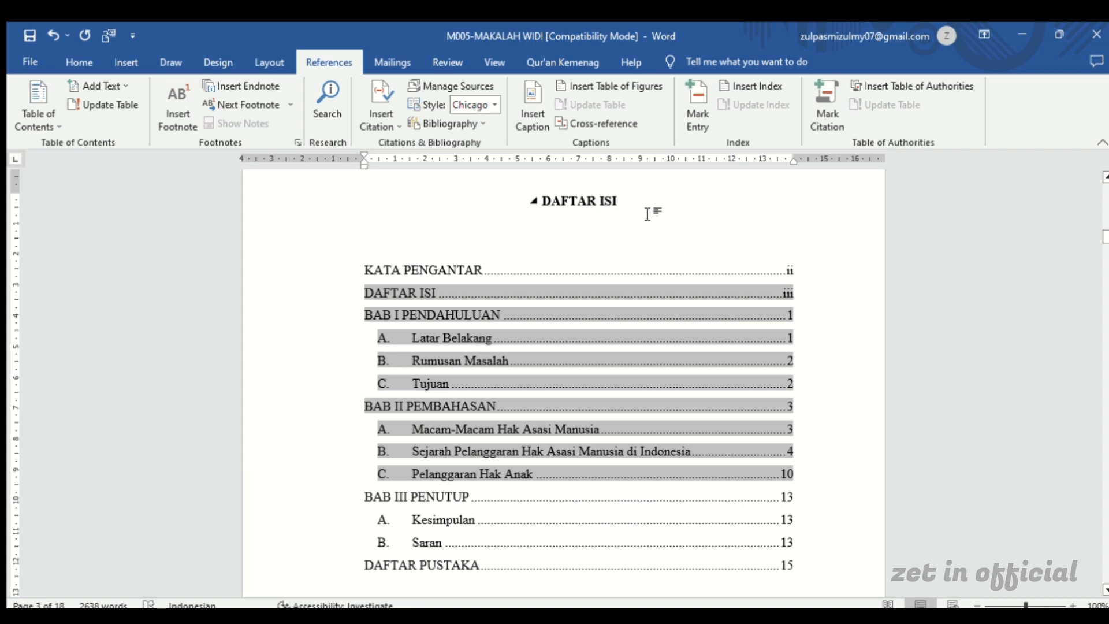
{"action": "scroll", "coordinate": [653, 217], "scroll_direction": "down", "scroll_amount": 1}
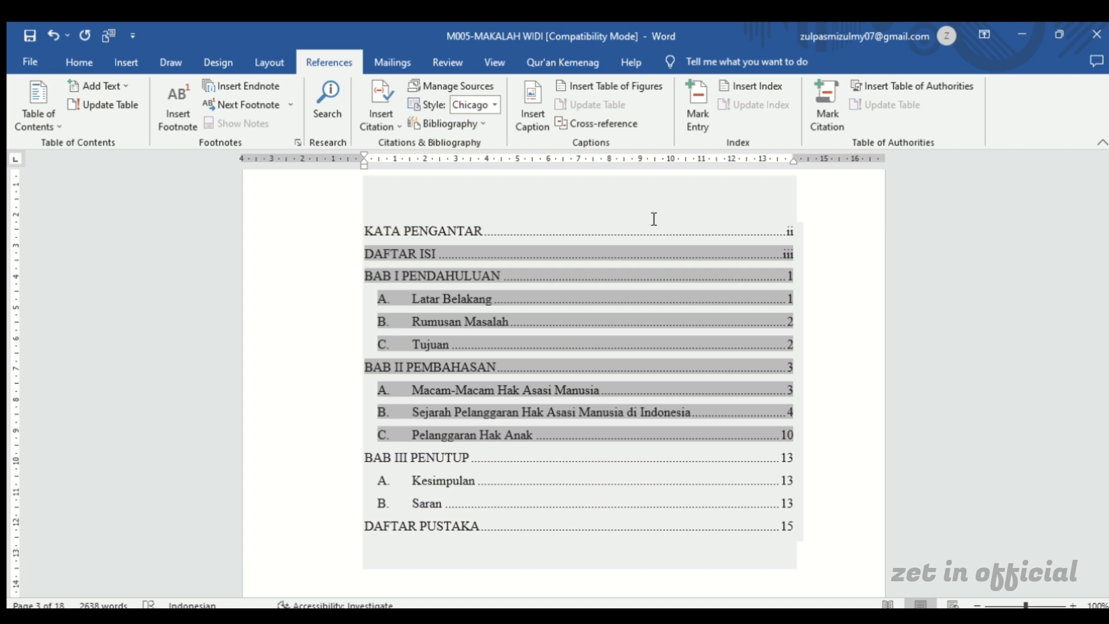
{"action": "scroll", "coordinate": [654, 219], "scroll_direction": "up", "scroll_amount": 3}
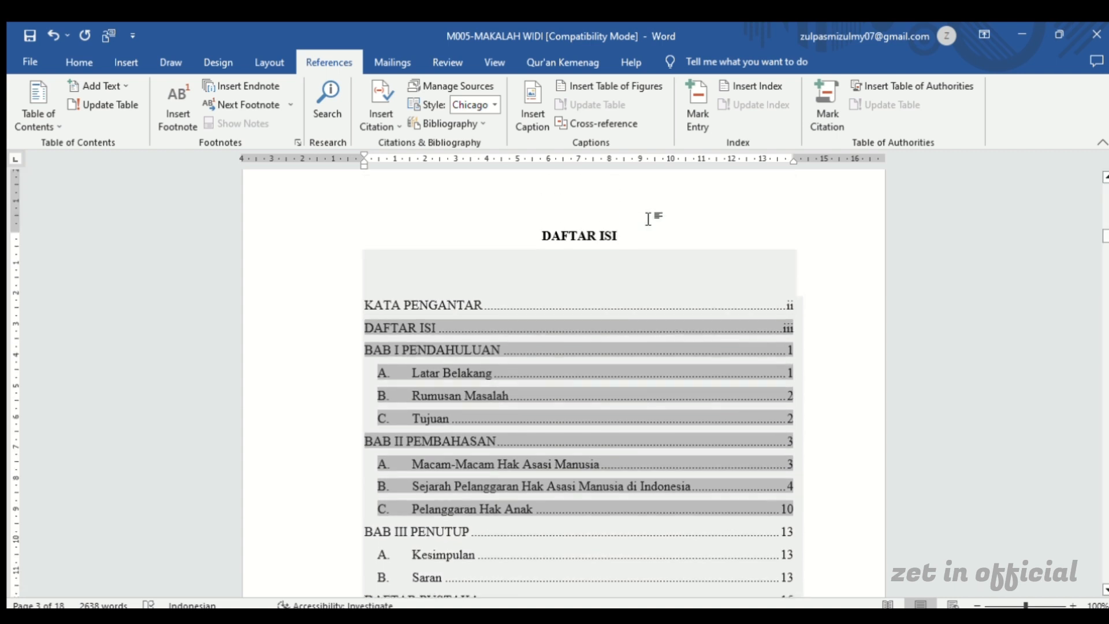
{"action": "scroll", "coordinate": [652, 243], "scroll_direction": "down", "scroll_amount": 7}
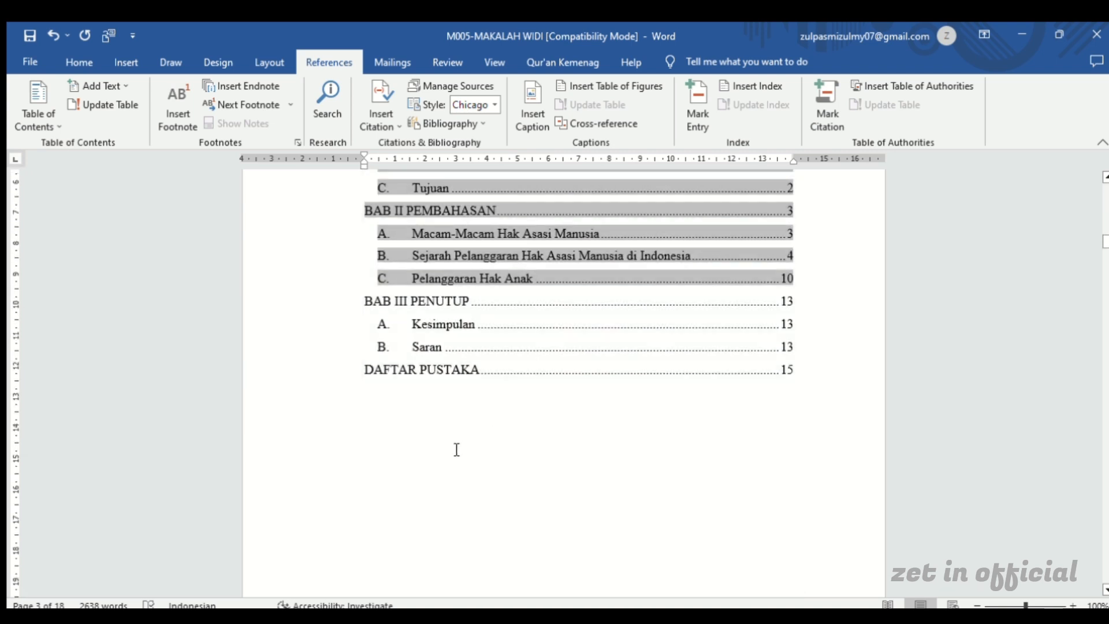
{"action": "left_click", "coordinate": [443, 453]}
{"action": "scroll", "coordinate": [633, 420], "scroll_direction": "up", "scroll_amount": 7}
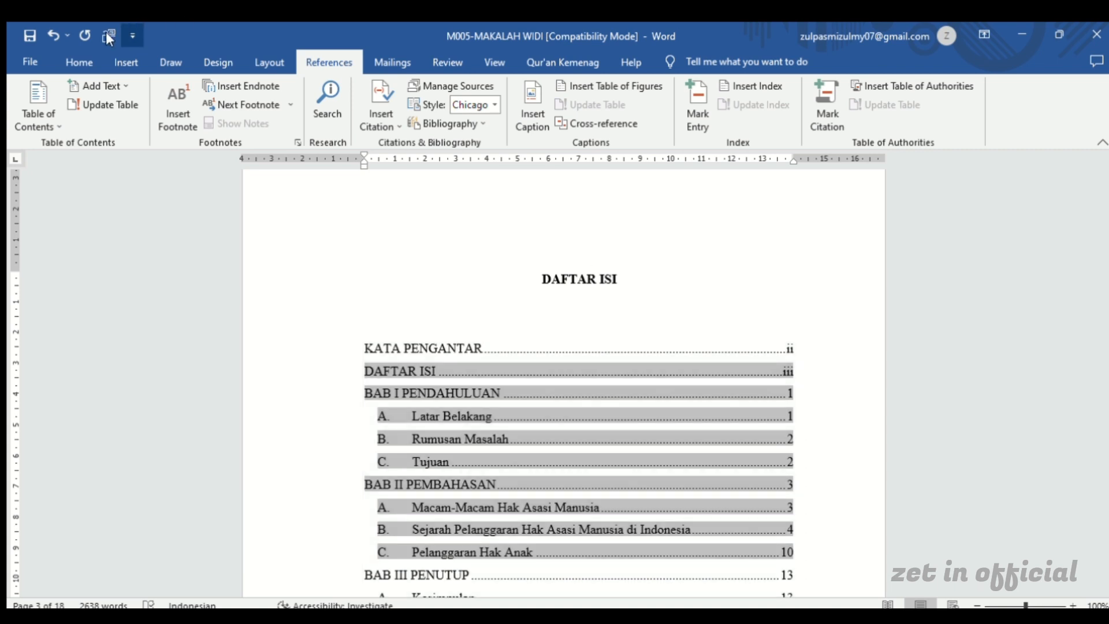
{"action": "left_click", "coordinate": [79, 55]}
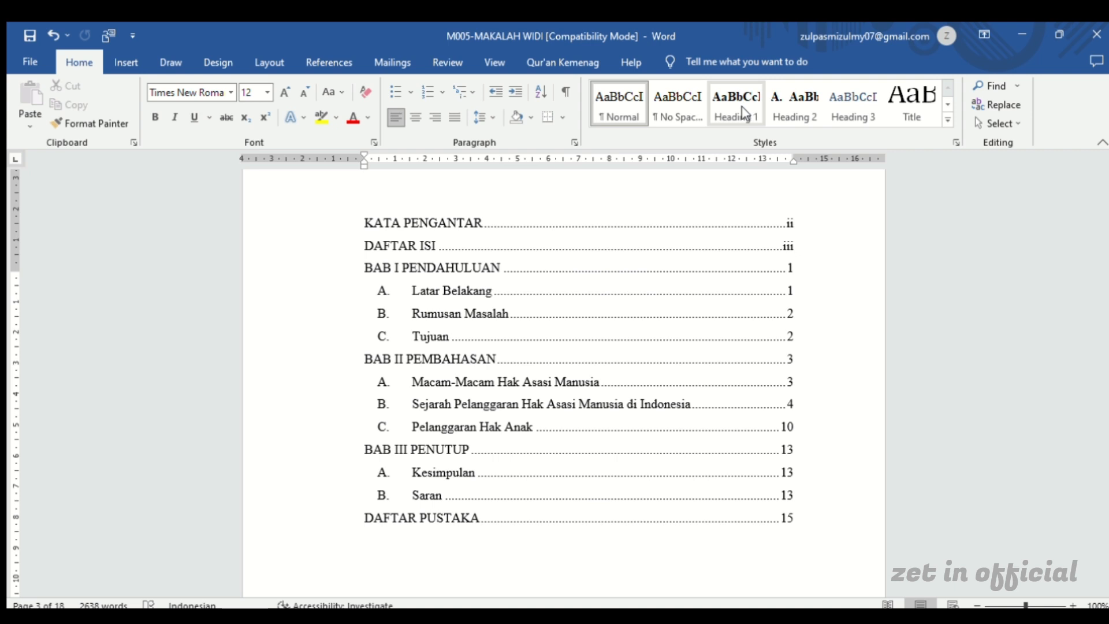
{"action": "left_click", "coordinate": [356, 349]}
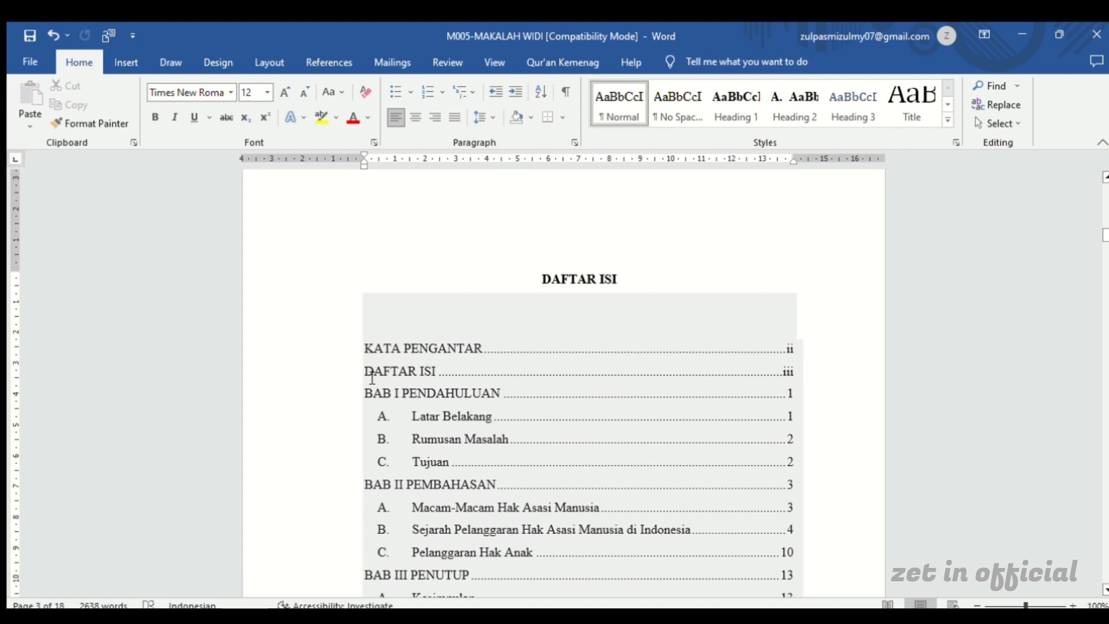
Check the merged chapter lines and lettered subentries of the table of contents as far as DAFTAR PUSTAKA
{"action": "scroll", "coordinate": [391, 462], "scroll_direction": "down", "scroll_amount": 3}
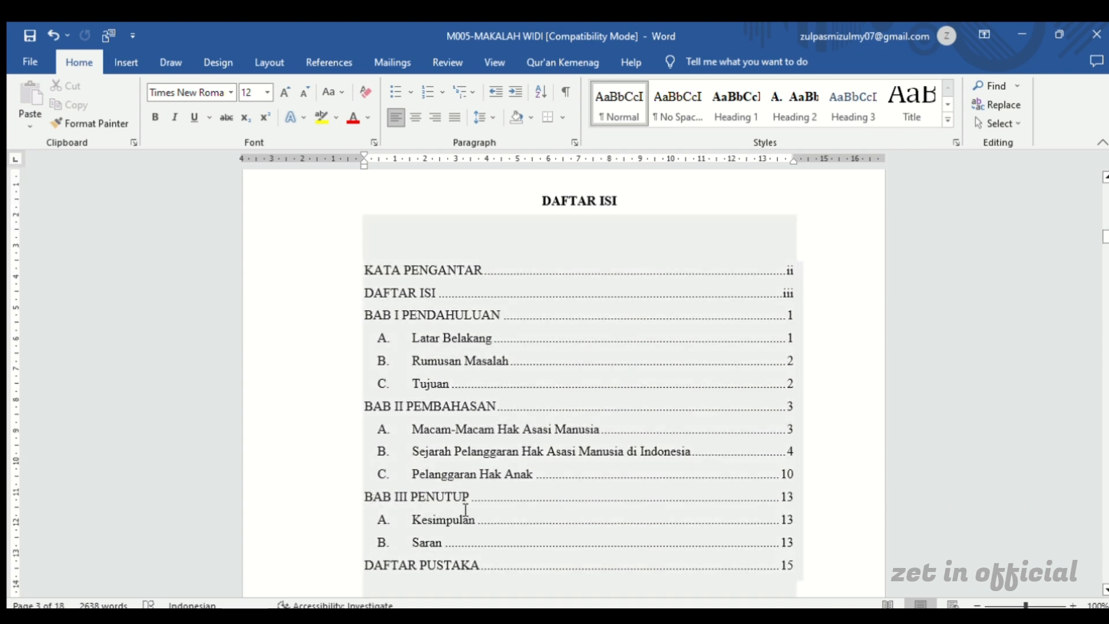
{"action": "scroll", "coordinate": [442, 509], "scroll_direction": "down", "scroll_amount": 3}
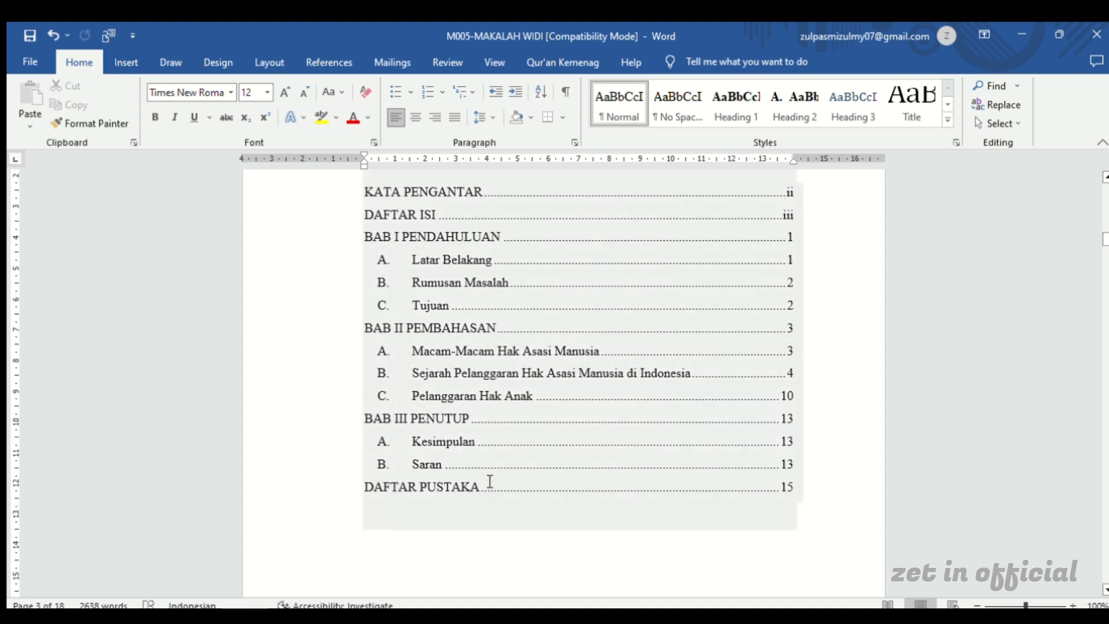
{"action": "scroll", "coordinate": [486, 476], "scroll_direction": "up", "scroll_amount": 3}
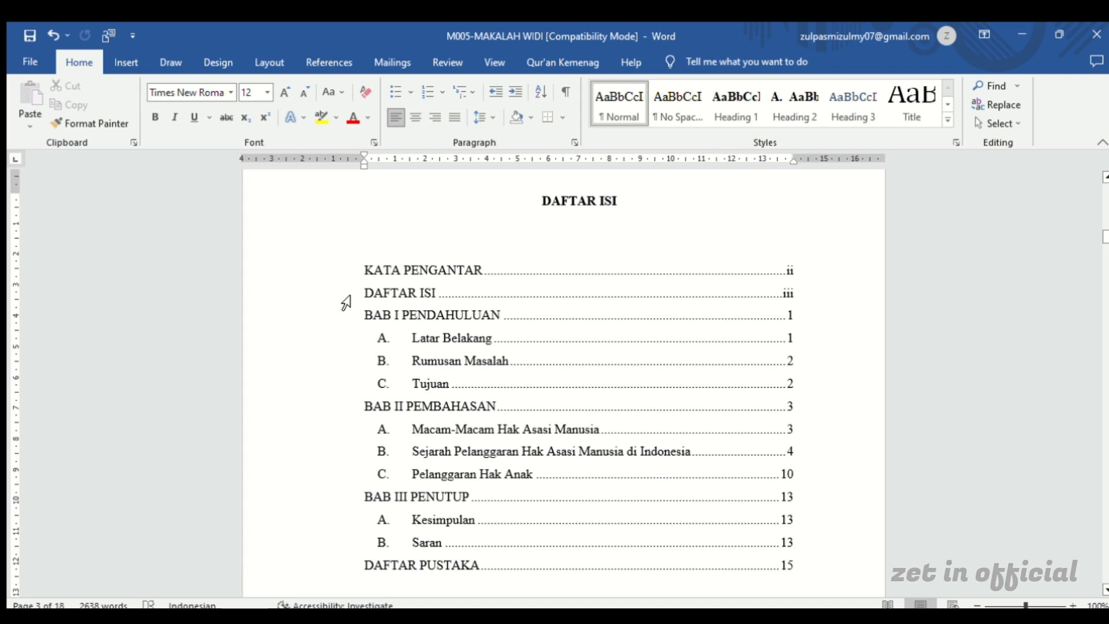
{"action": "left_click", "coordinate": [455, 306]}
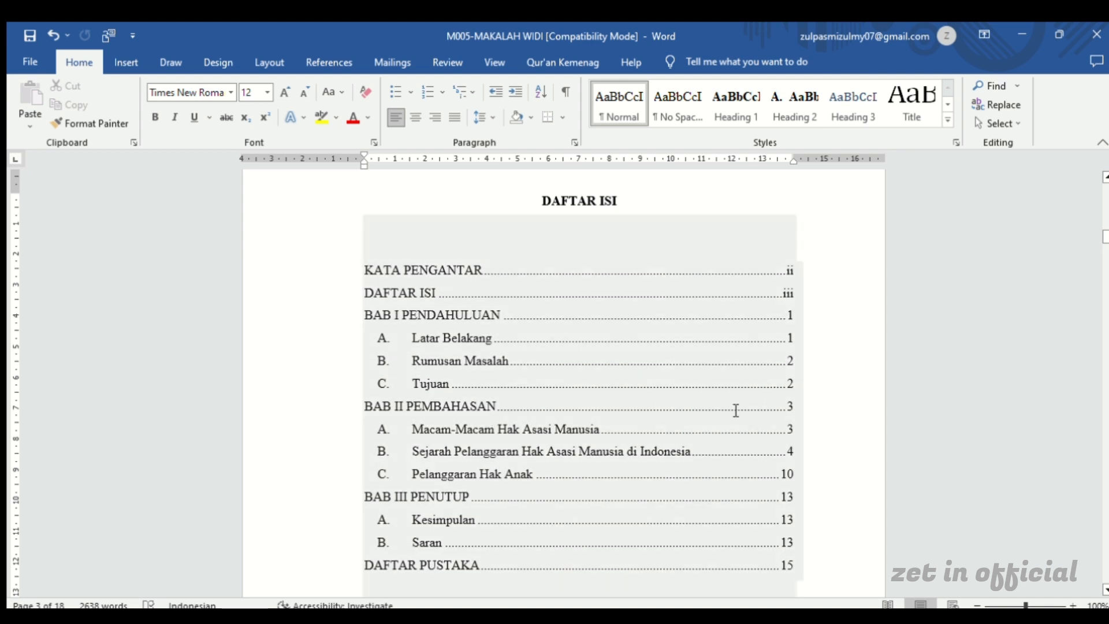
Apply the Heading 3 style to the Peristiwa G30S/PKI subheading under section B of BAB II
{"action": "scroll", "coordinate": [486, 448], "scroll_direction": "down", "scroll_amount": 1}
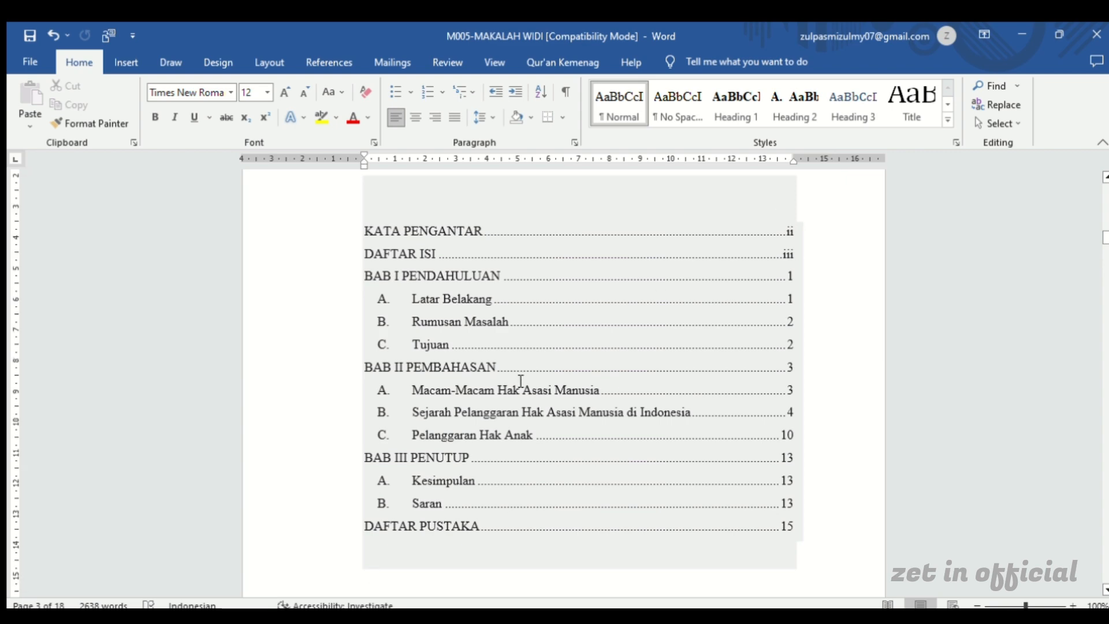
{"action": "scroll", "coordinate": [497, 370], "scroll_direction": "down", "scroll_amount": 5}
{"action": "scroll", "coordinate": [470, 358], "scroll_direction": "down", "scroll_amount": 15}
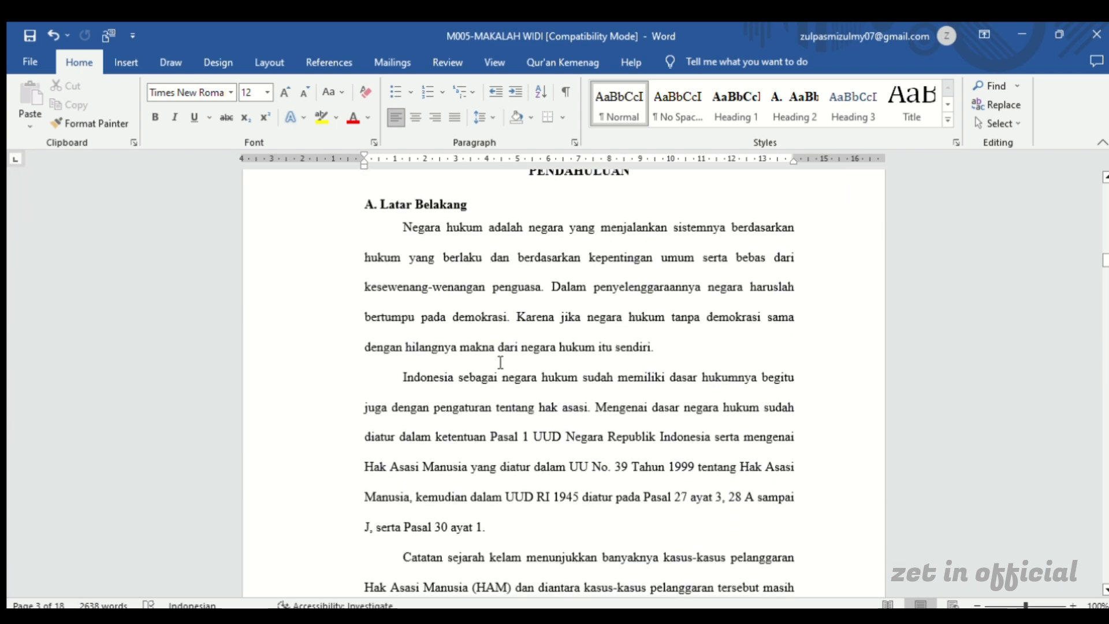
{"action": "scroll", "coordinate": [500, 360], "scroll_direction": "down", "scroll_amount": 12}
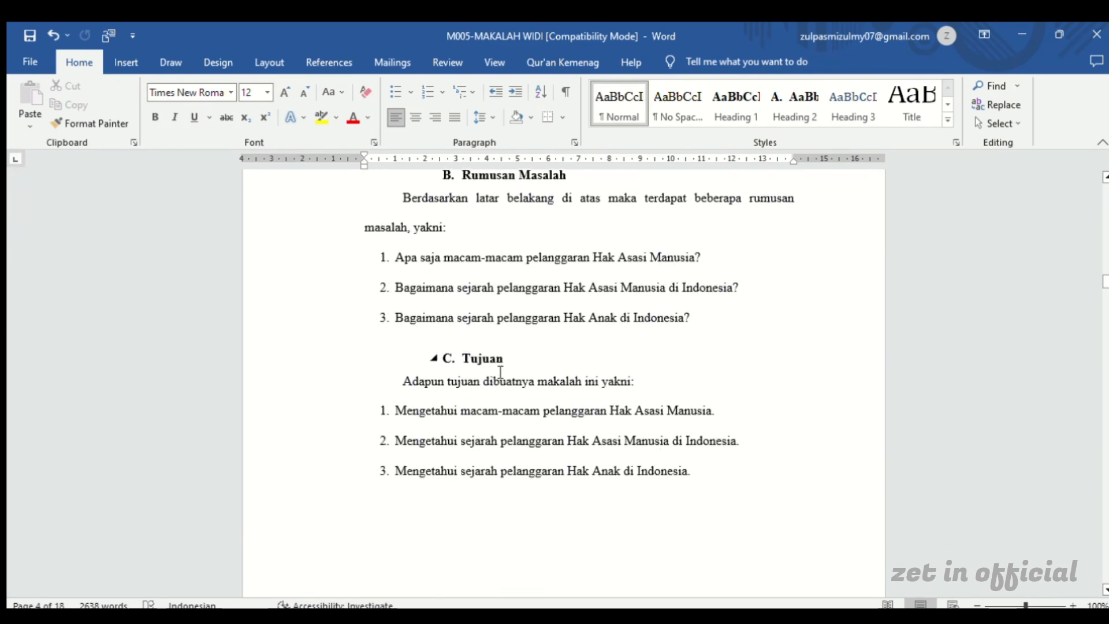
{"action": "scroll", "coordinate": [500, 373], "scroll_direction": "down", "scroll_amount": 3}
{"action": "scroll", "coordinate": [500, 372], "scroll_direction": "down", "scroll_amount": 15}
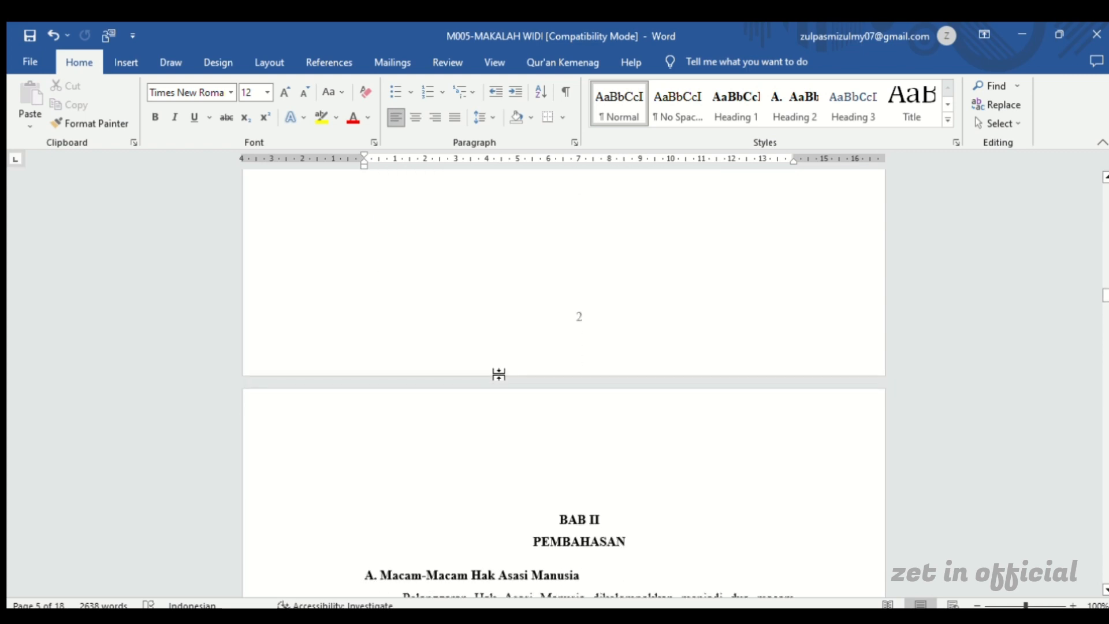
{"action": "scroll", "coordinate": [501, 382], "scroll_direction": "down", "scroll_amount": 14}
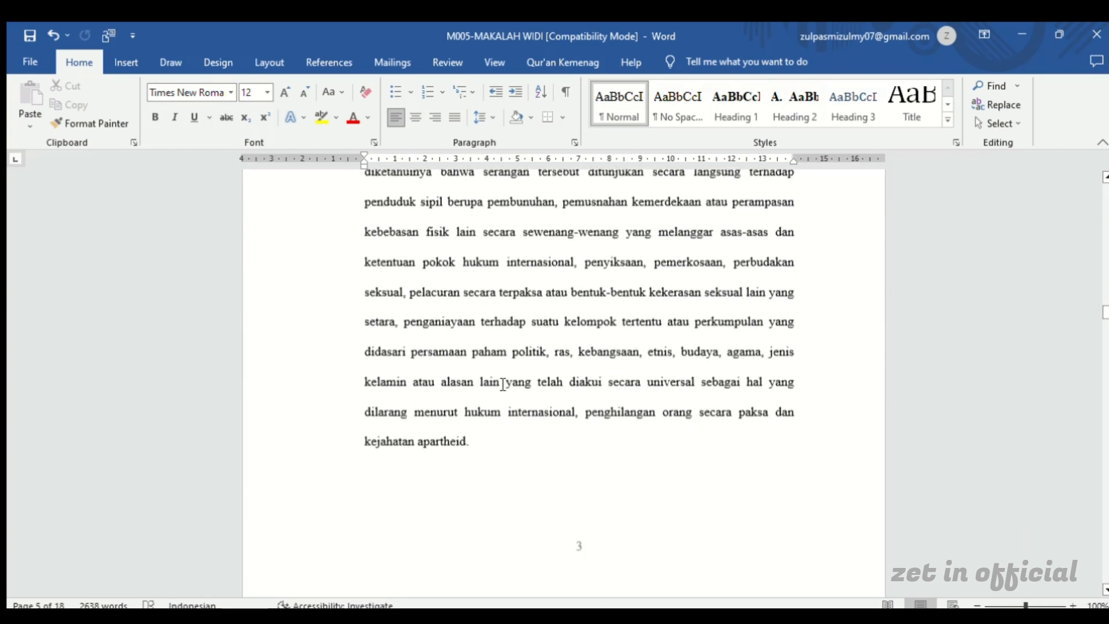
{"action": "scroll", "coordinate": [501, 395], "scroll_direction": "down", "scroll_amount": 3}
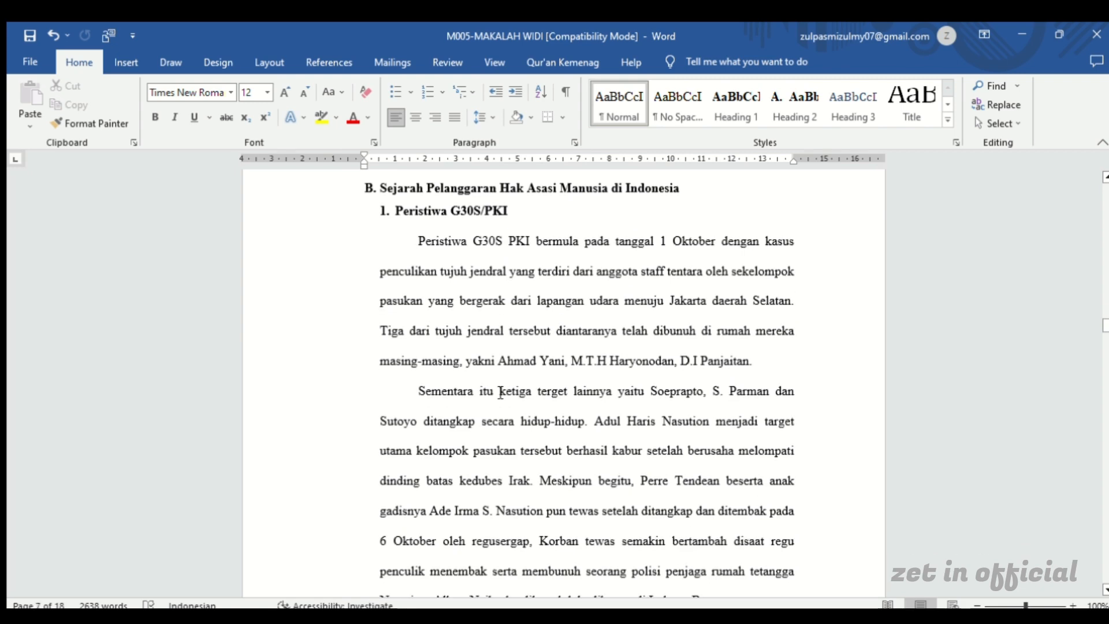
{"action": "scroll", "coordinate": [498, 396], "scroll_direction": "up", "scroll_amount": 5}
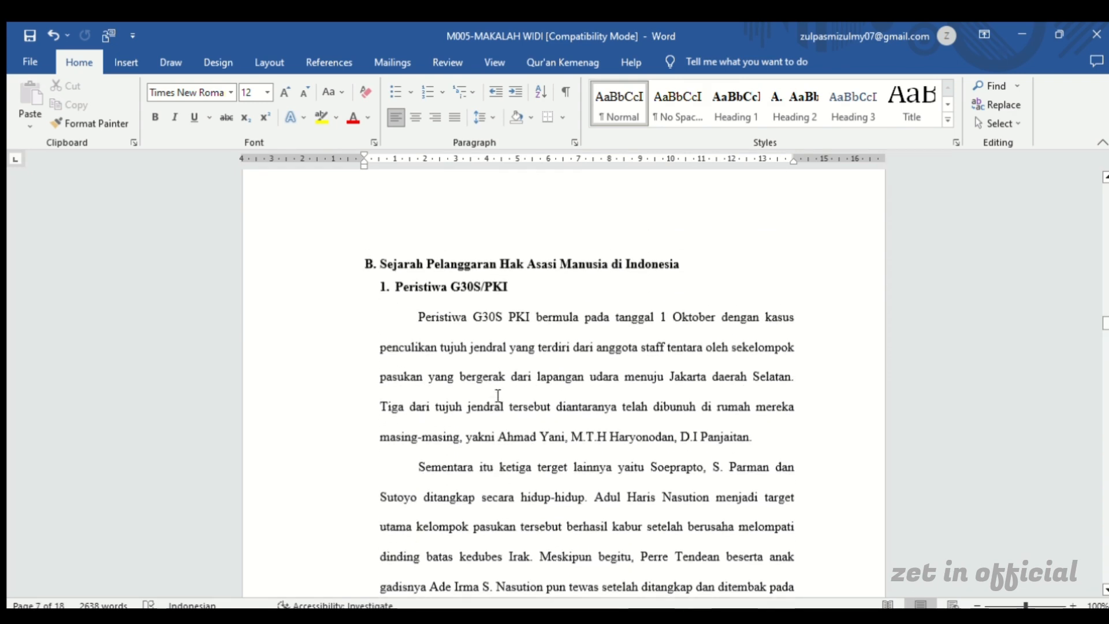
{"action": "left_click", "coordinate": [487, 292]}
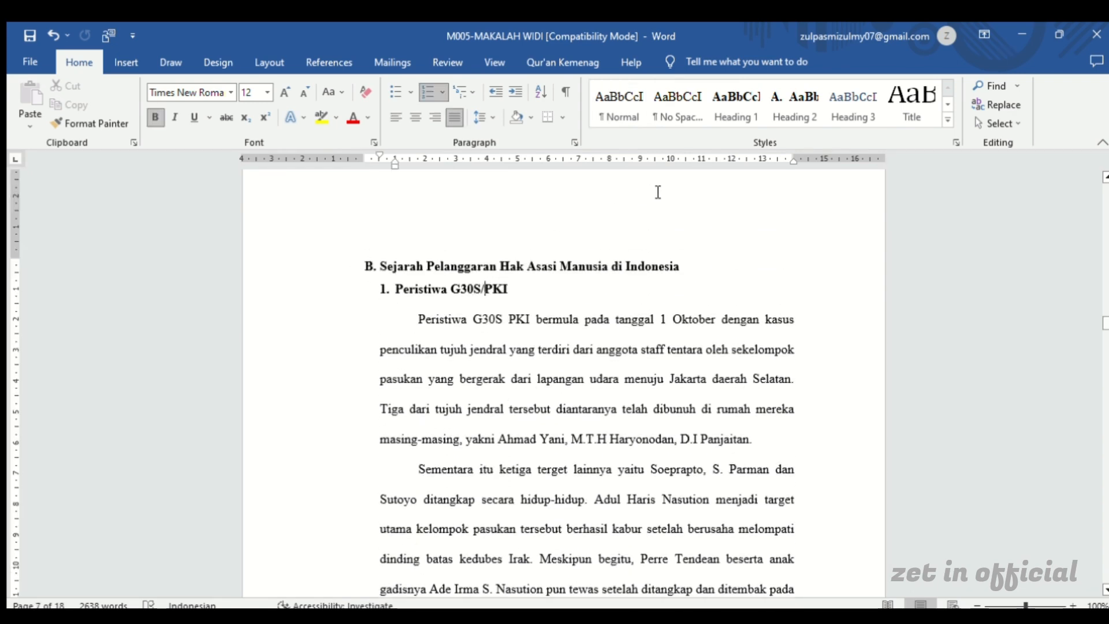
{"action": "left_click", "coordinate": [851, 105]}
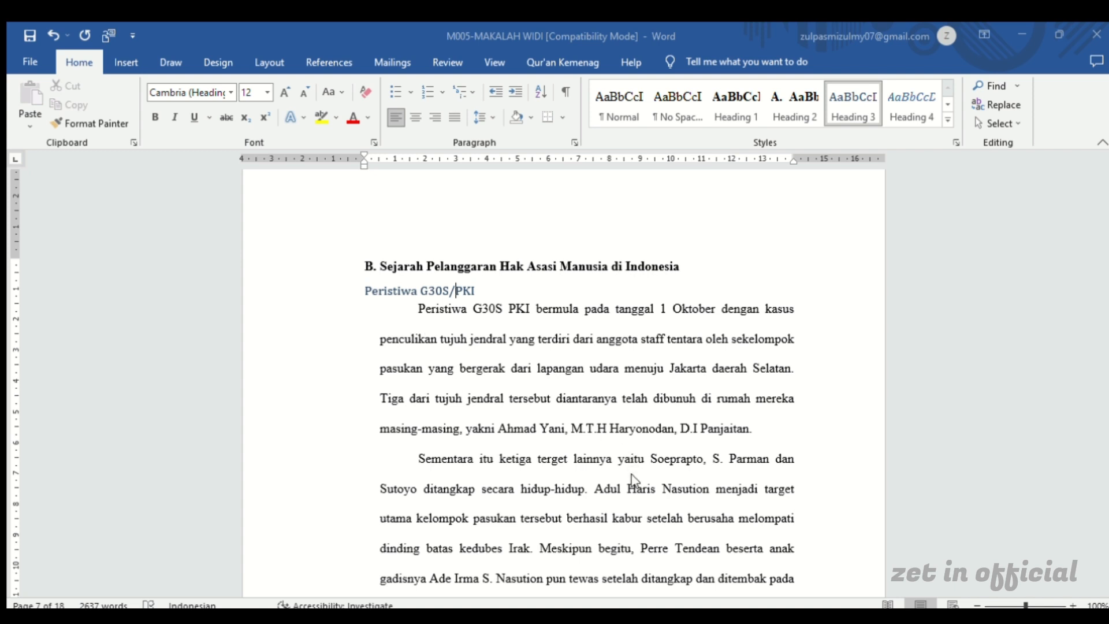
Format Heading 3 as numbered bold 12 pt Times New Roman and make the number before Peristiwa G30S/PKI bold
{"action": "left_click", "coordinate": [660, 506]}
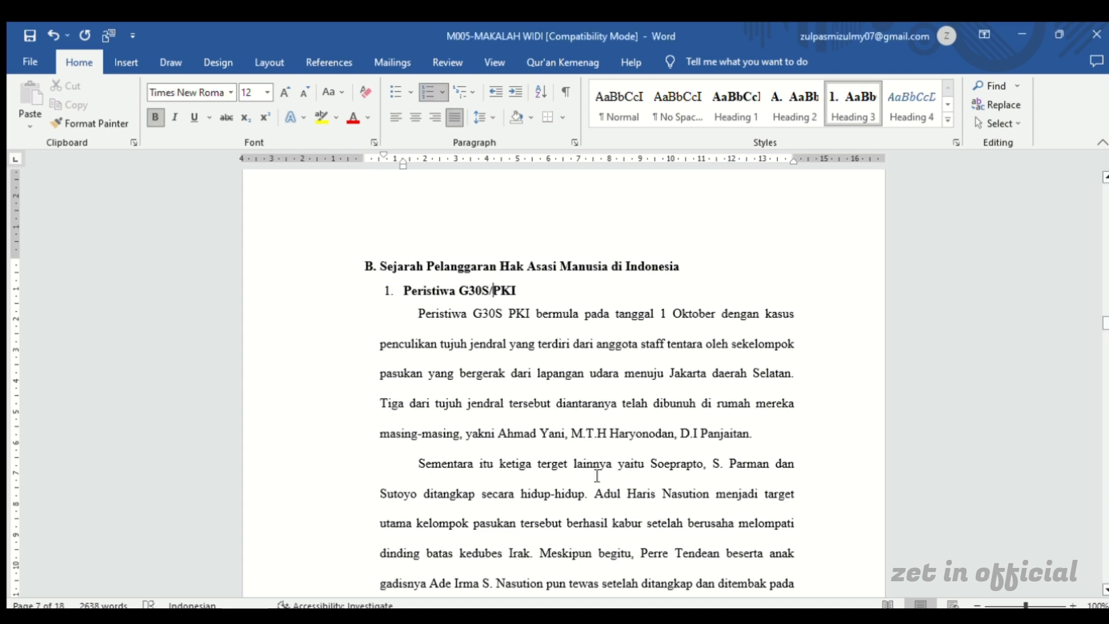
{"action": "left_click", "coordinate": [389, 285]}
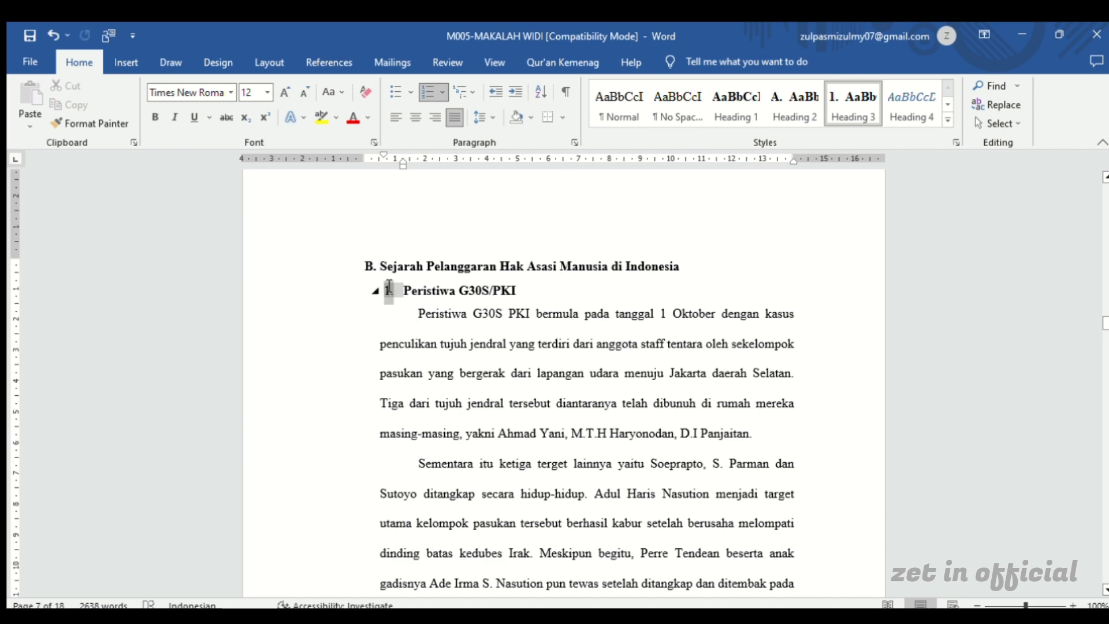
{"action": "left_click", "coordinate": [425, 321]}
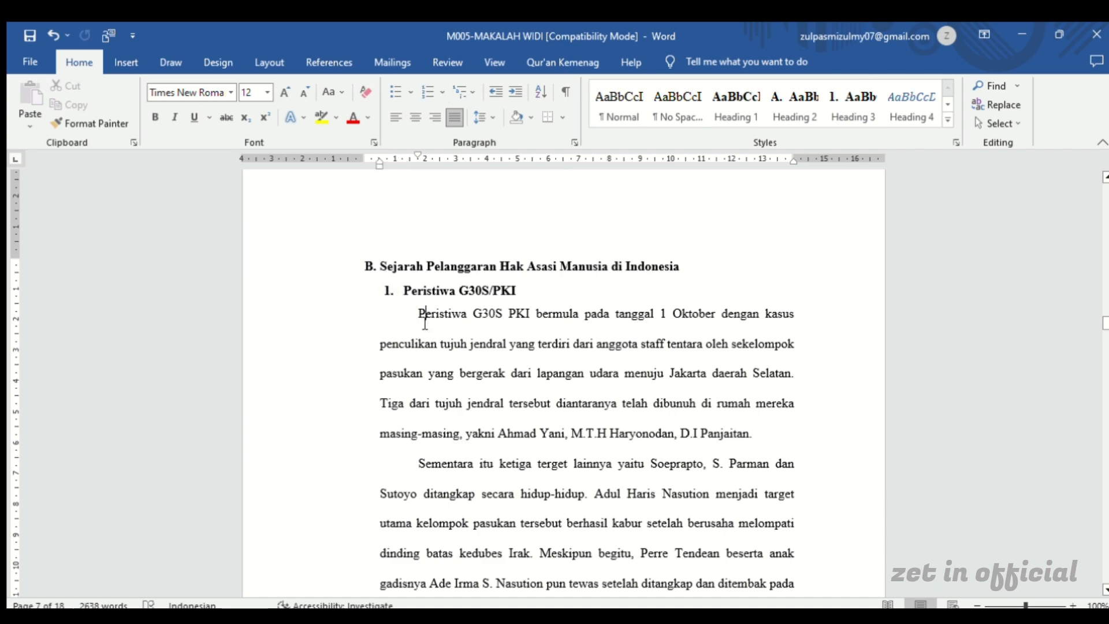
Update the entire table of contents to include the Peristiwa G30S/PKI subheading
{"action": "scroll", "coordinate": [425, 323], "scroll_direction": "down", "scroll_amount": 3}
{"action": "scroll", "coordinate": [424, 323], "scroll_direction": "up", "scroll_amount": 8}
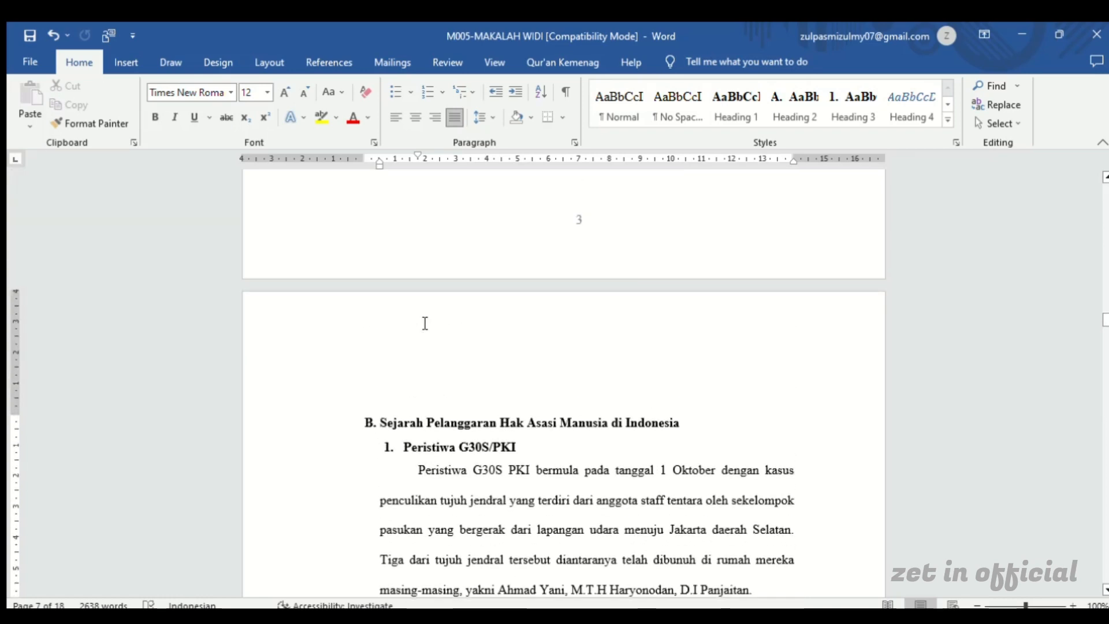
{"action": "scroll", "coordinate": [425, 323], "scroll_direction": "up", "scroll_amount": 1}
{"action": "scroll", "coordinate": [424, 323], "scroll_direction": "up", "scroll_amount": 12}
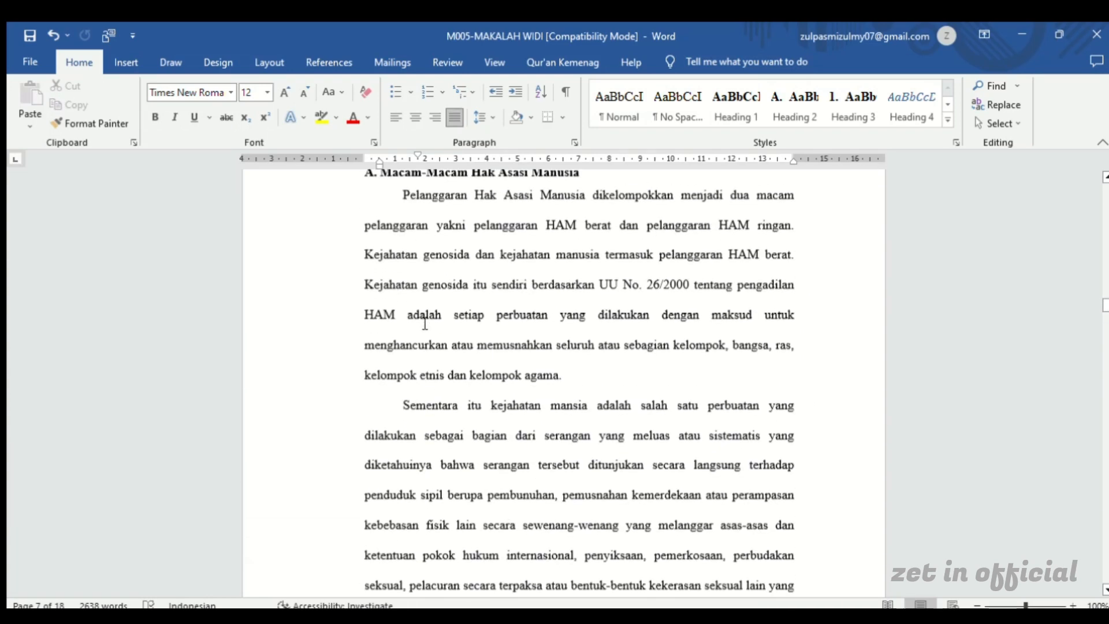
{"action": "scroll", "coordinate": [425, 324], "scroll_direction": "up", "scroll_amount": 20}
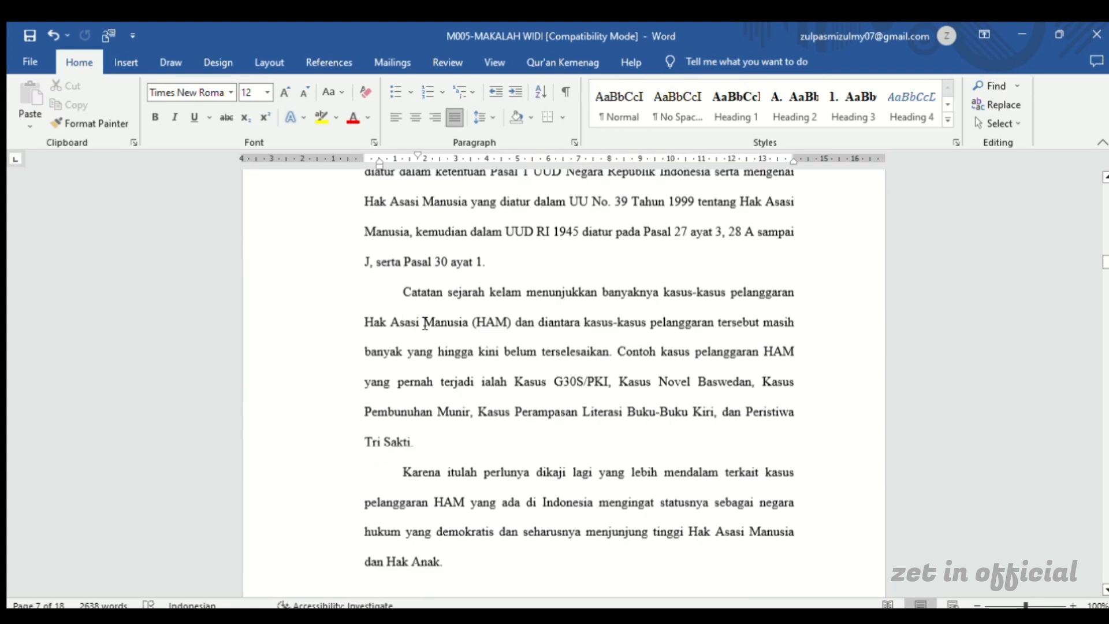
{"action": "scroll", "coordinate": [424, 324], "scroll_direction": "up", "scroll_amount": 20}
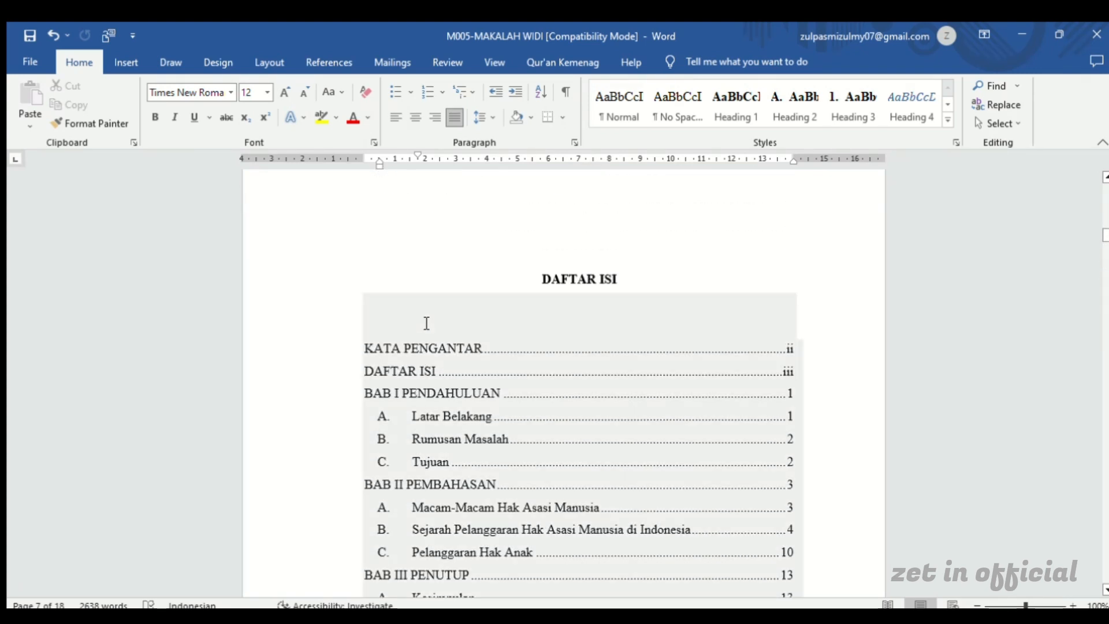
{"action": "left_click", "coordinate": [426, 323]}
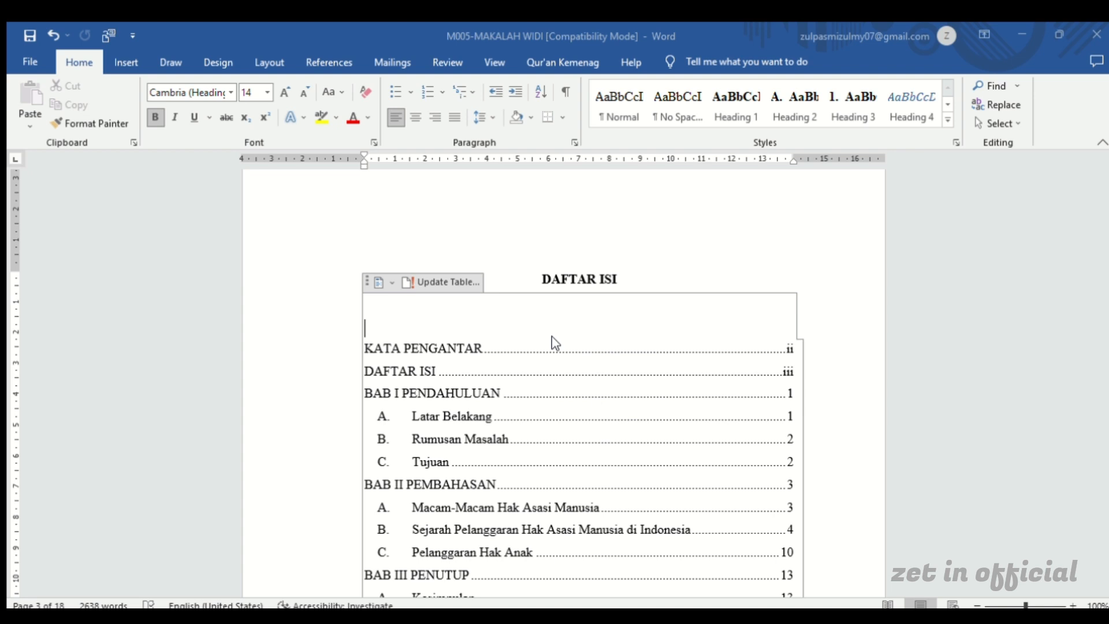
{"action": "scroll", "coordinate": [560, 343], "scroll_direction": "down", "scroll_amount": 5}
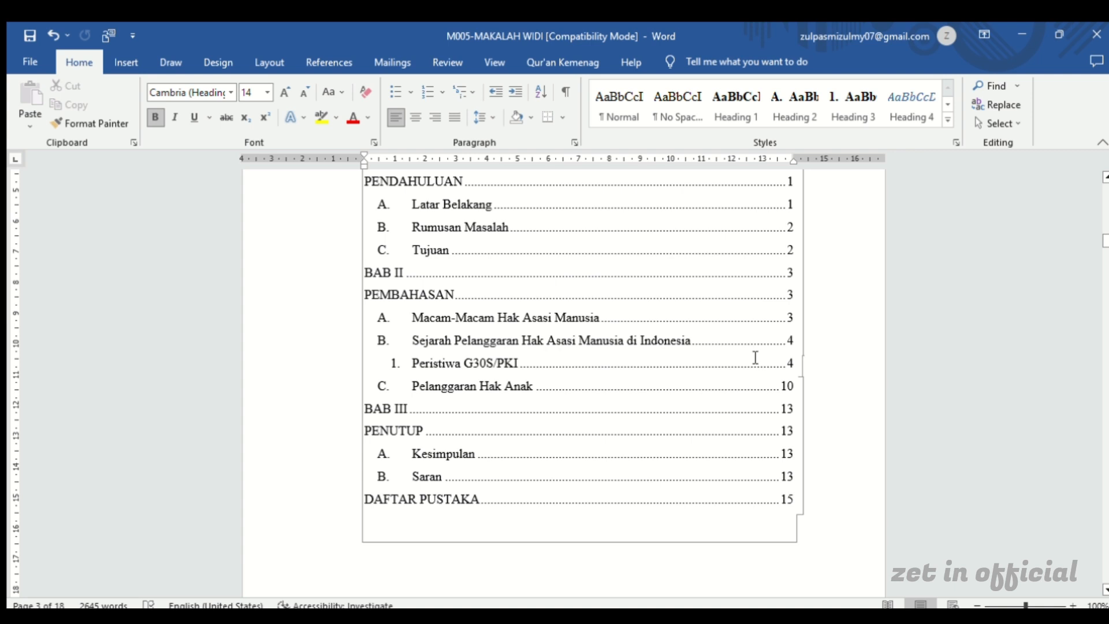
Undo the table of contents update to restore the merged single-line chapter entries
{"action": "key", "text": "ctrl+z"}
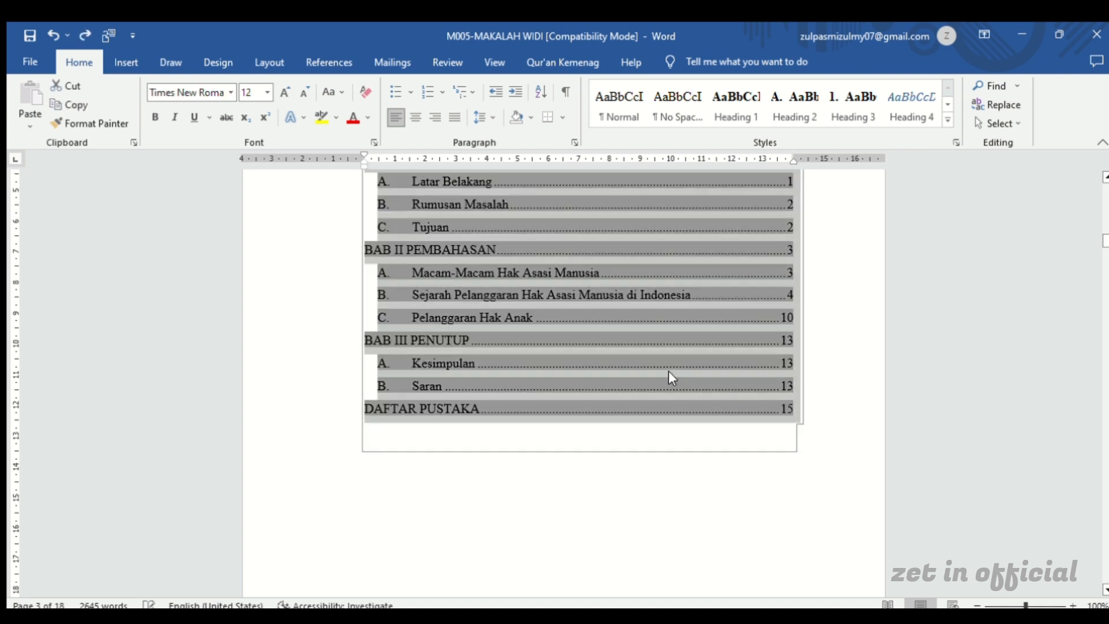
{"action": "left_click", "coordinate": [459, 482]}
Compare the page numbers in the table of contents with those on the preface, BAB I and BAB II pages
{"action": "scroll", "coordinate": [462, 482], "scroll_direction": "down", "scroll_amount": 5}
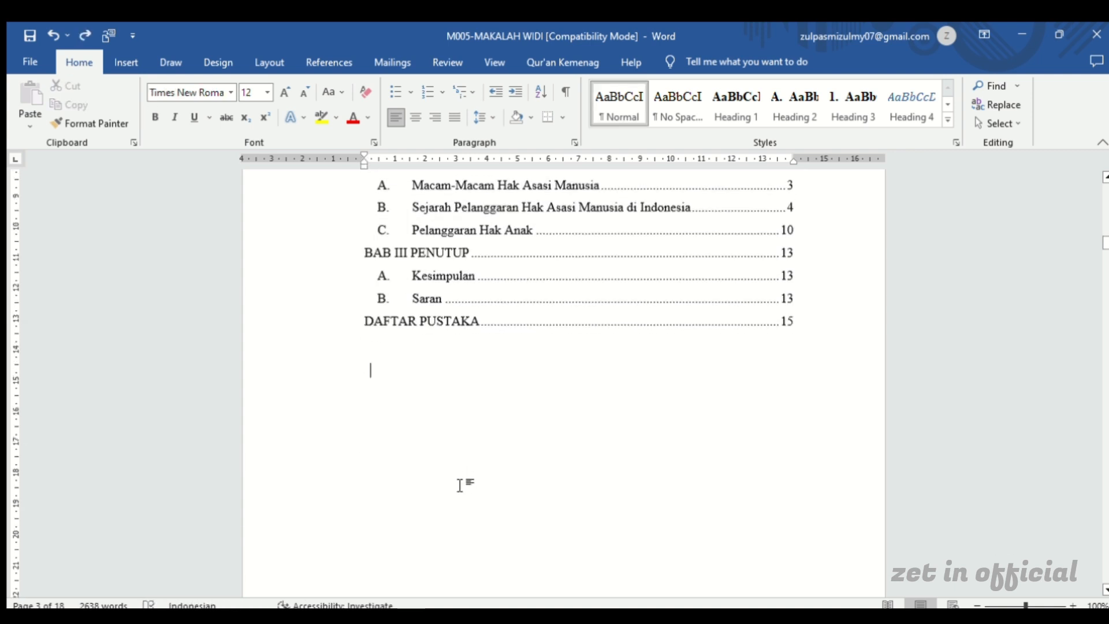
{"action": "scroll", "coordinate": [465, 483], "scroll_direction": "down", "scroll_amount": 5}
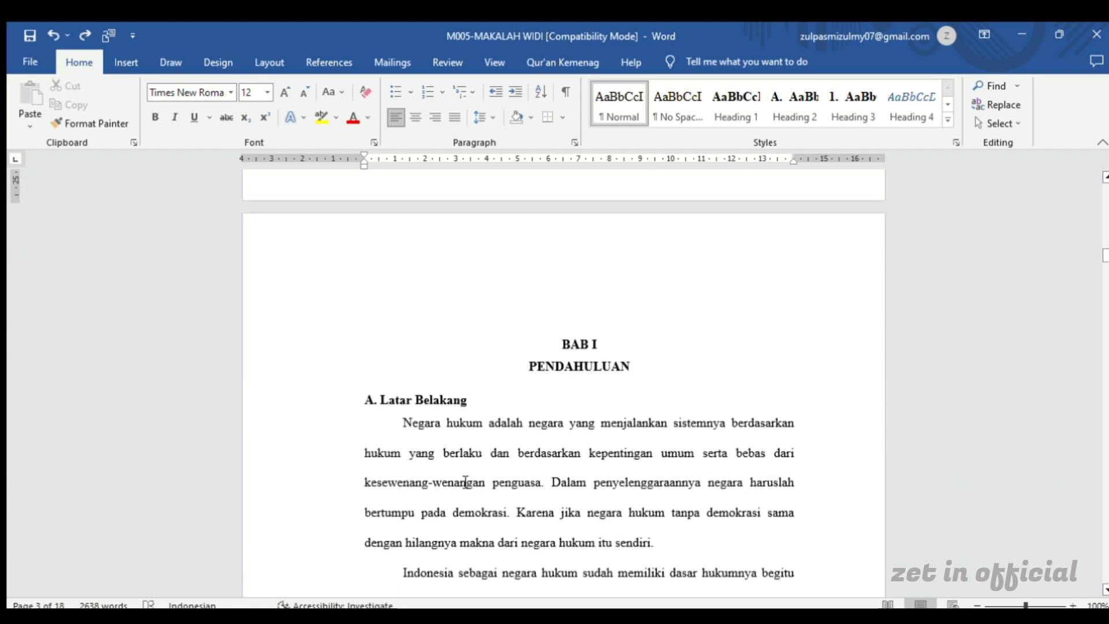
{"action": "scroll", "coordinate": [466, 482], "scroll_direction": "up", "scroll_amount": 8}
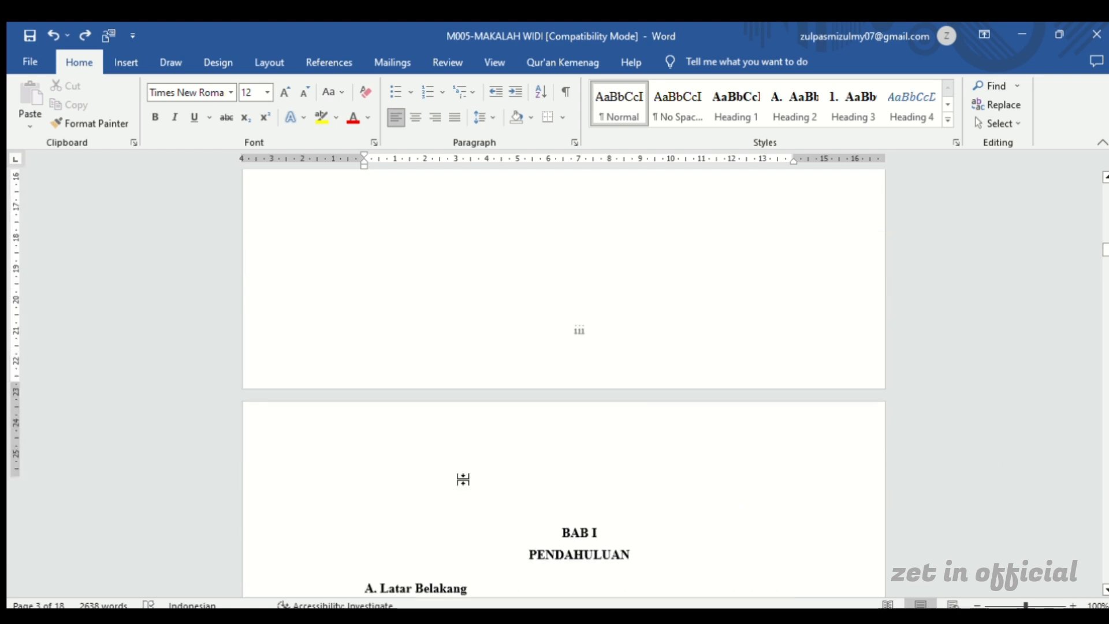
{"action": "scroll", "coordinate": [462, 481], "scroll_direction": "up", "scroll_amount": 10}
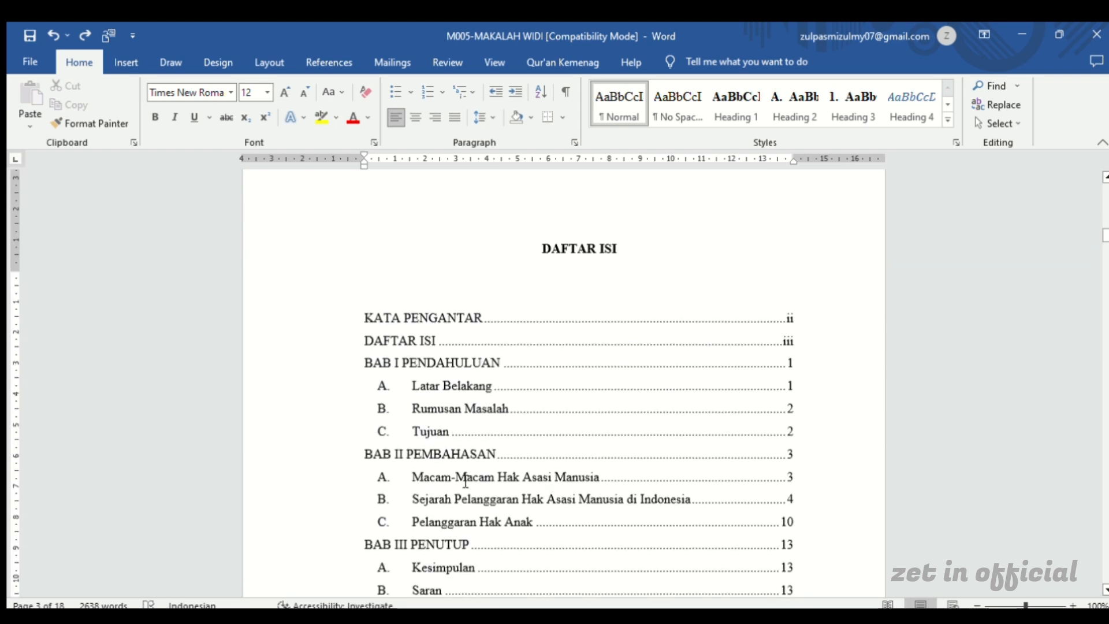
{"action": "scroll", "coordinate": [466, 481], "scroll_direction": "up", "scroll_amount": 10}
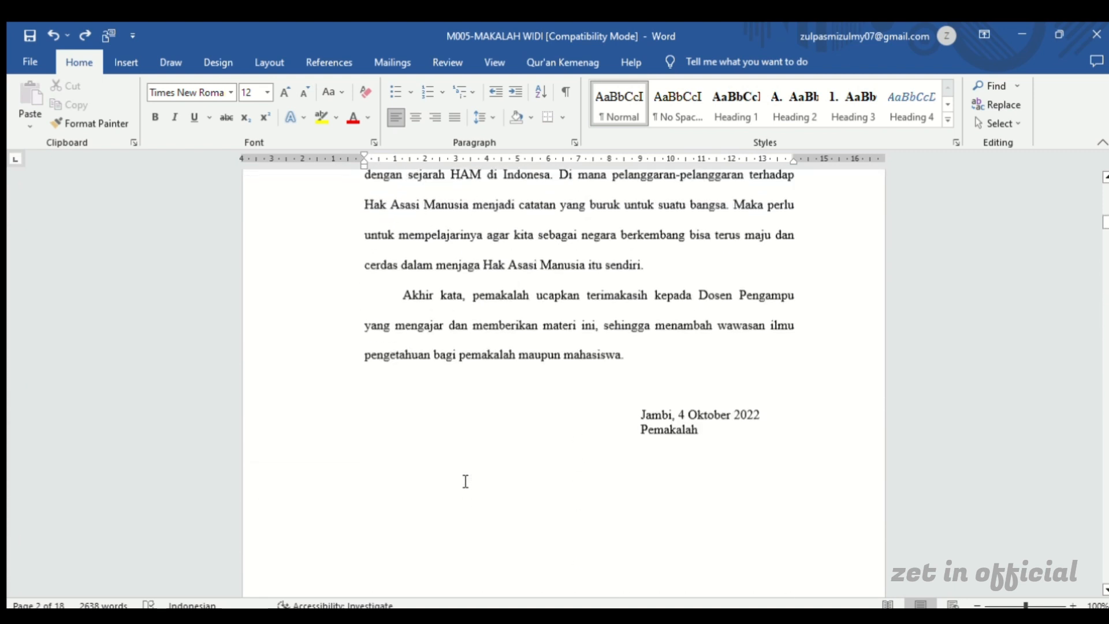
{"action": "scroll", "coordinate": [462, 482], "scroll_direction": "down", "scroll_amount": 6}
{"action": "scroll", "coordinate": [462, 481], "scroll_direction": "down", "scroll_amount": 10}
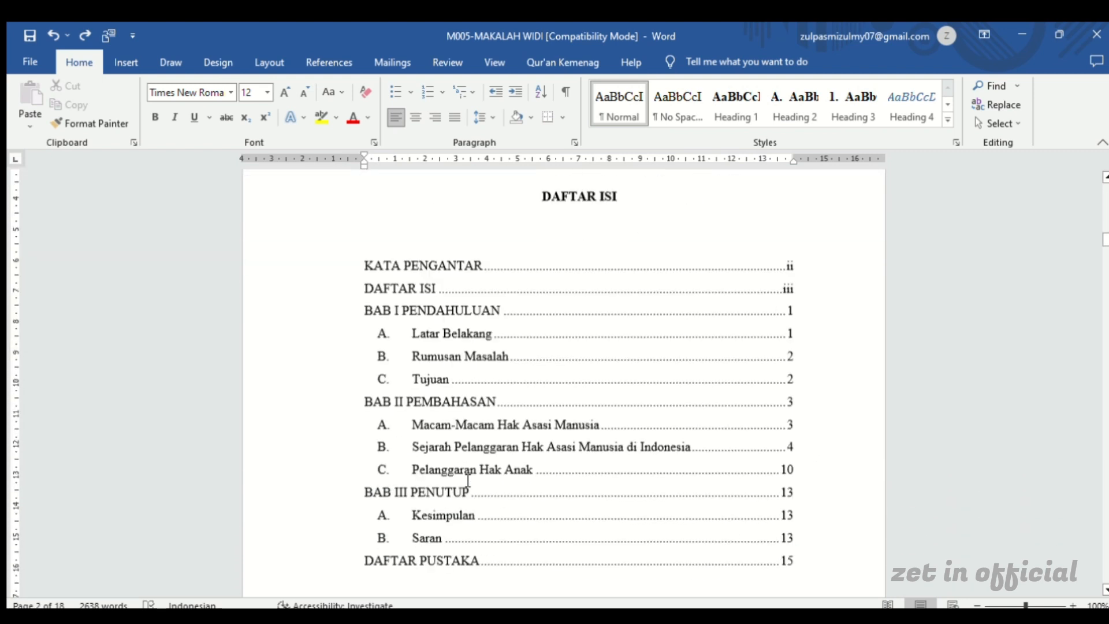
{"action": "scroll", "coordinate": [467, 480], "scroll_direction": "down", "scroll_amount": 12}
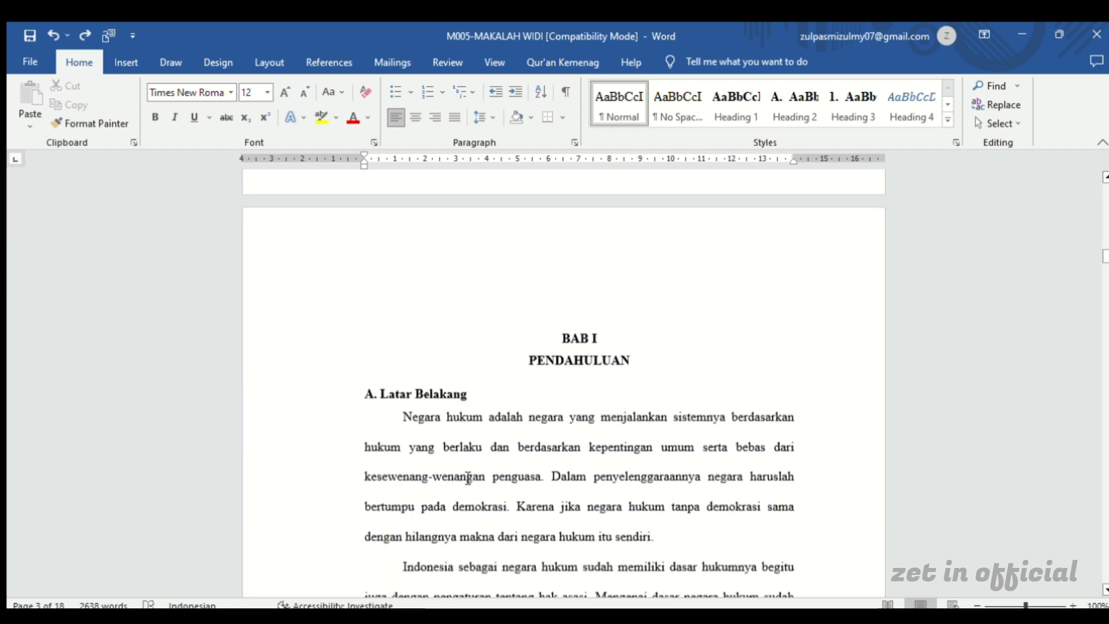
{"action": "scroll", "coordinate": [474, 472], "scroll_direction": "down", "scroll_amount": 2}
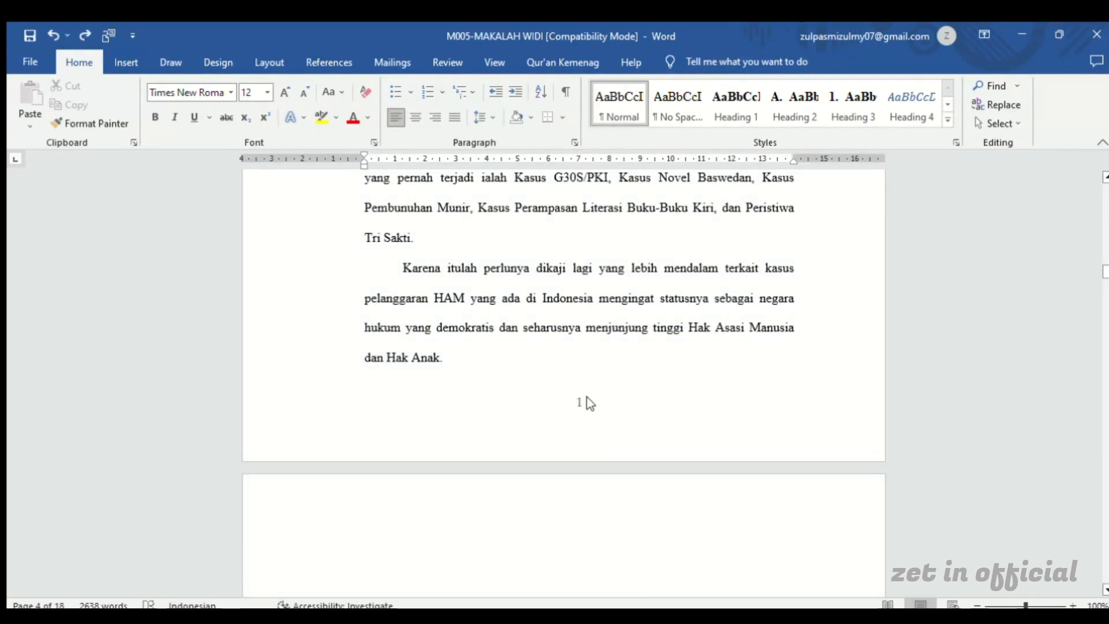
{"action": "scroll", "coordinate": [577, 398], "scroll_direction": "down", "scroll_amount": 2}
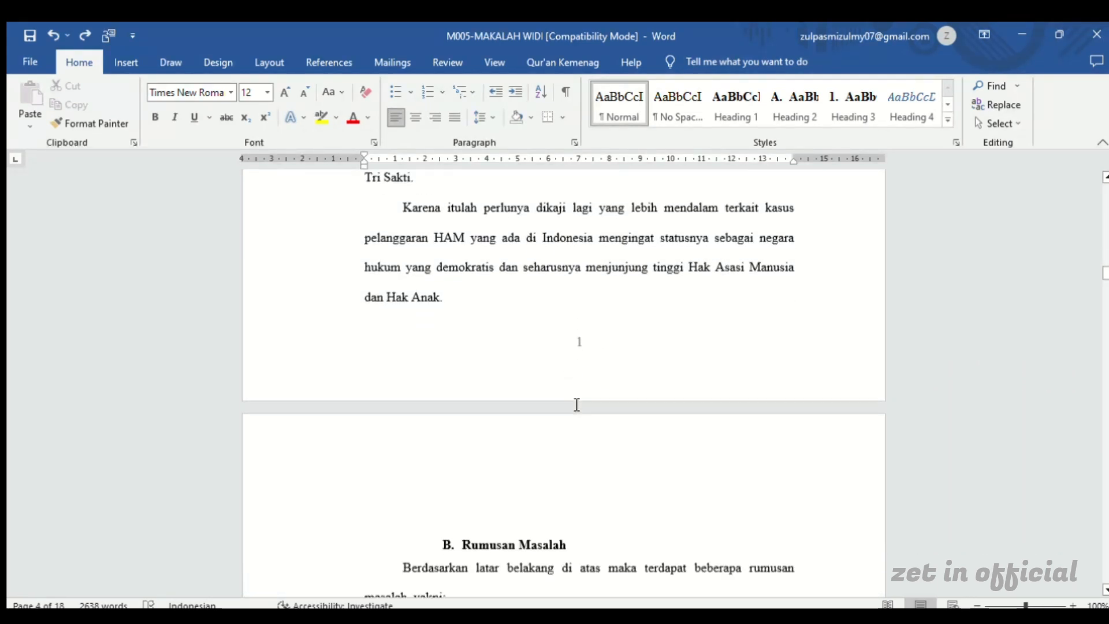
{"action": "scroll", "coordinate": [594, 280], "scroll_direction": "up", "scroll_amount": 1}
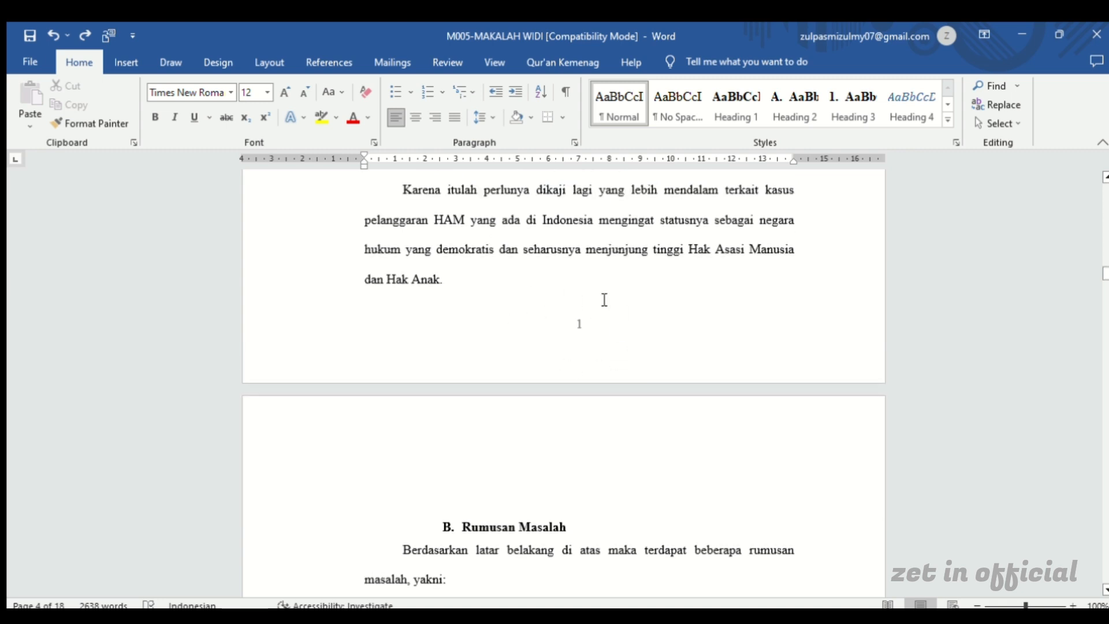
{"action": "scroll", "coordinate": [790, 443], "scroll_direction": "down", "scroll_amount": 10}
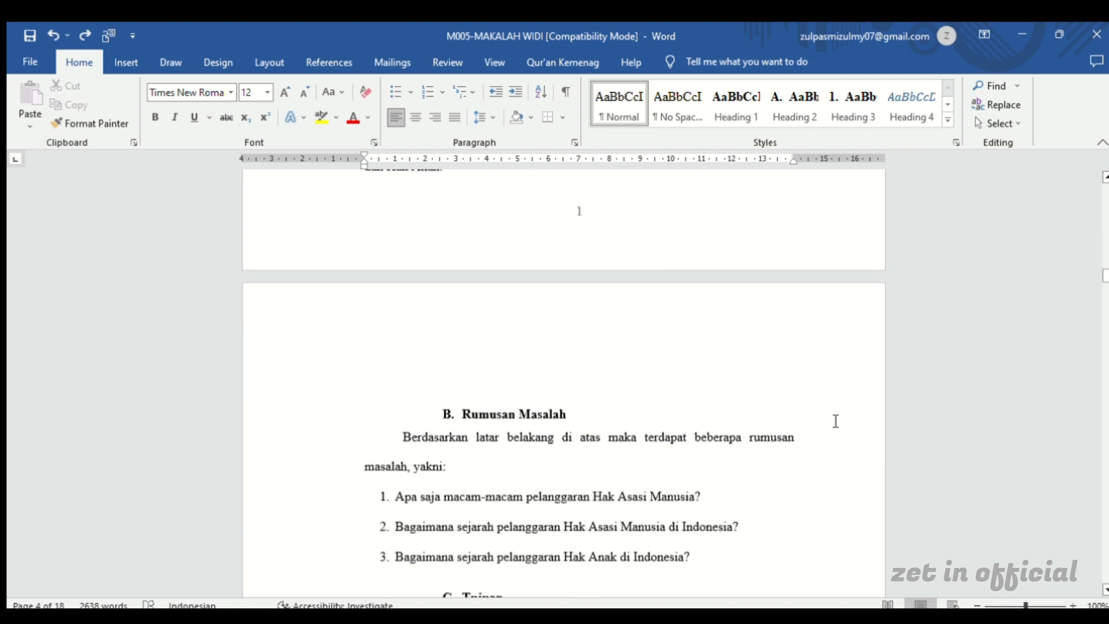
{"action": "scroll", "coordinate": [731, 503], "scroll_direction": "down", "scroll_amount": 3}
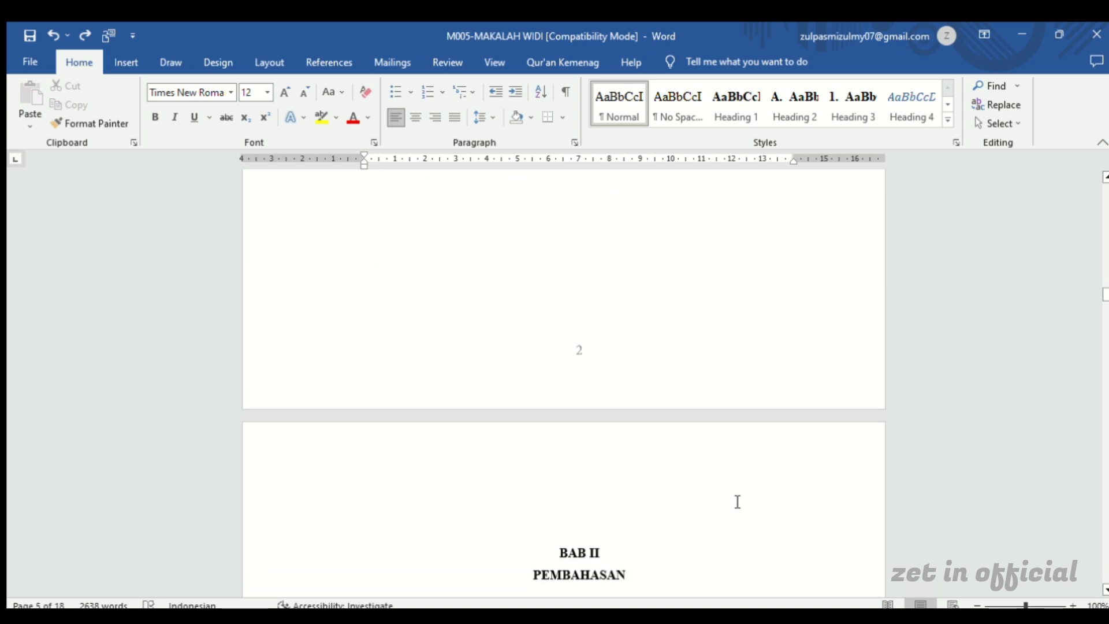
{"action": "scroll", "coordinate": [742, 488], "scroll_direction": "up", "scroll_amount": 10}
{"action": "scroll", "coordinate": [745, 482], "scroll_direction": "up", "scroll_amount": 12}
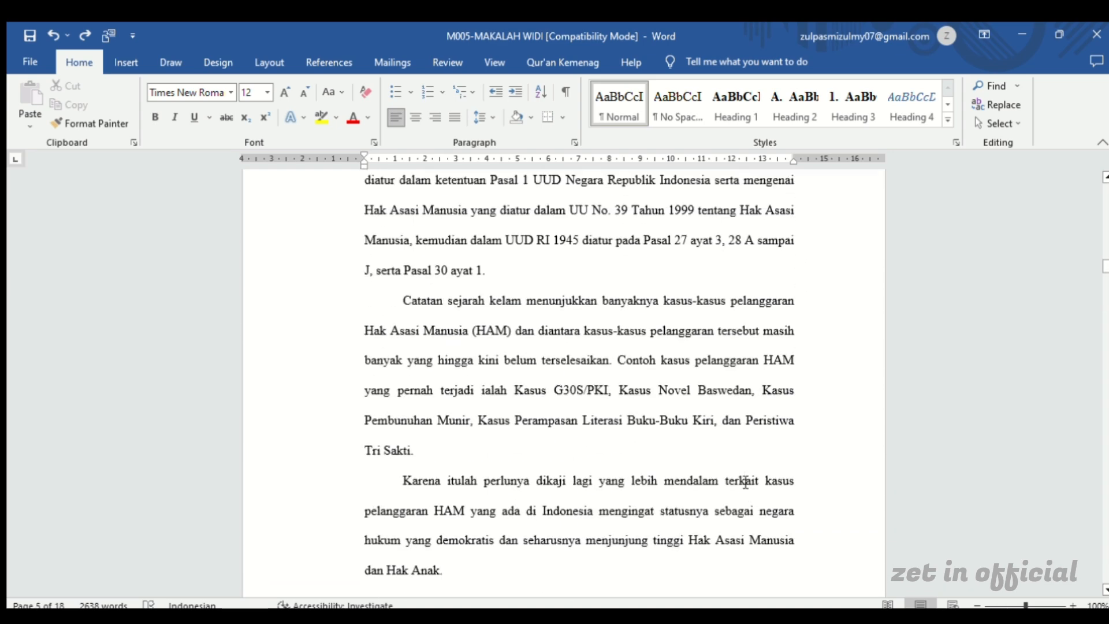
{"action": "scroll", "coordinate": [745, 481], "scroll_direction": "up", "scroll_amount": 13}
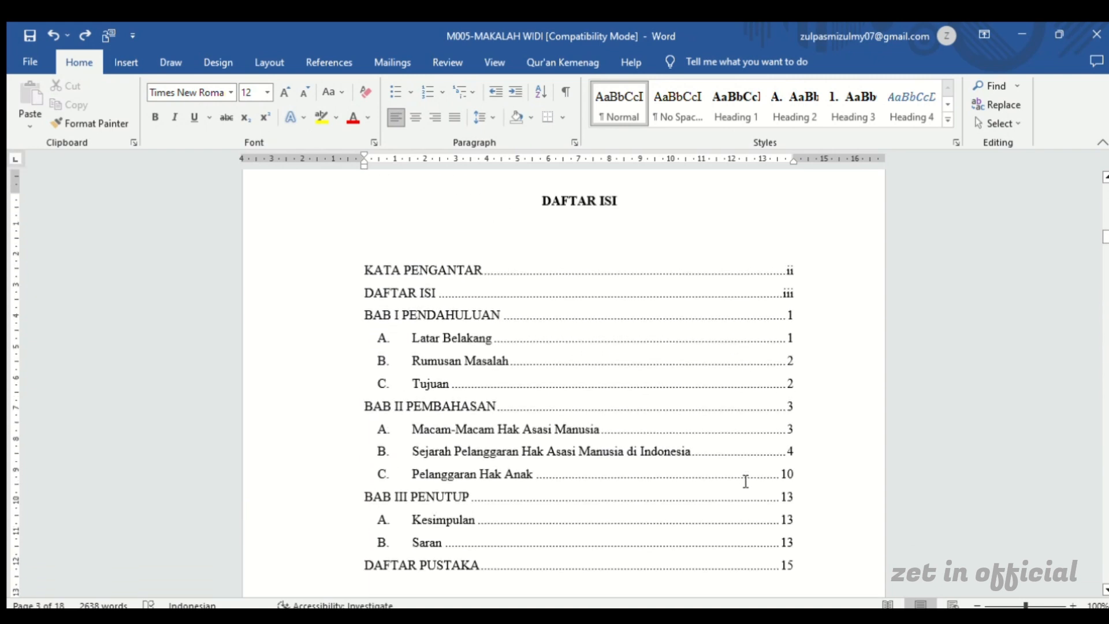
{"action": "left_click", "coordinate": [745, 481]}
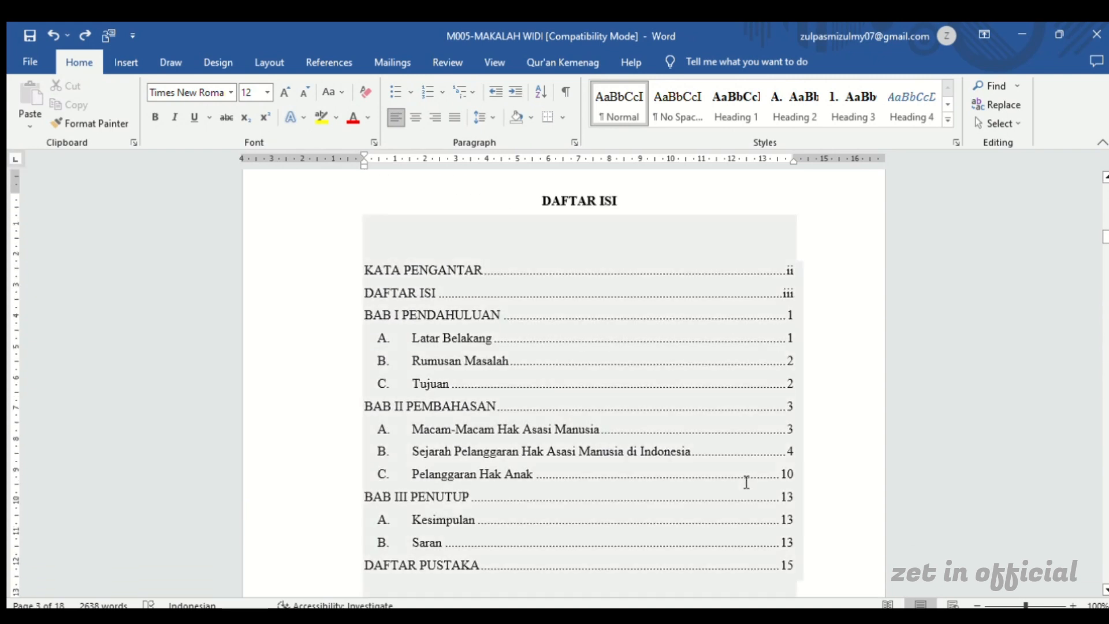
{"action": "left_click", "coordinate": [645, 196]}
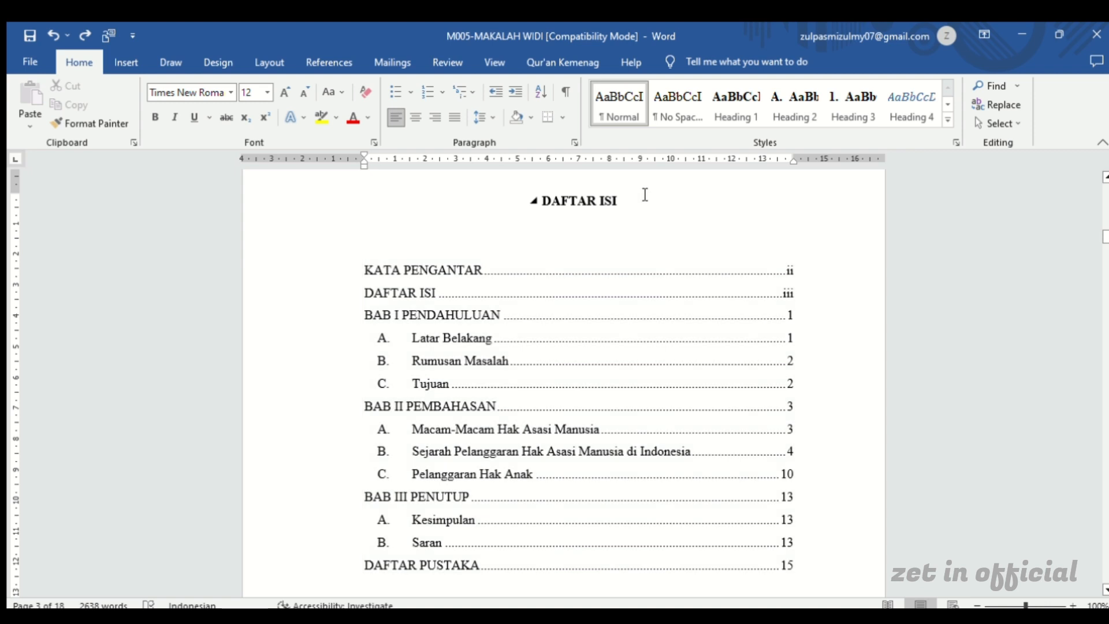